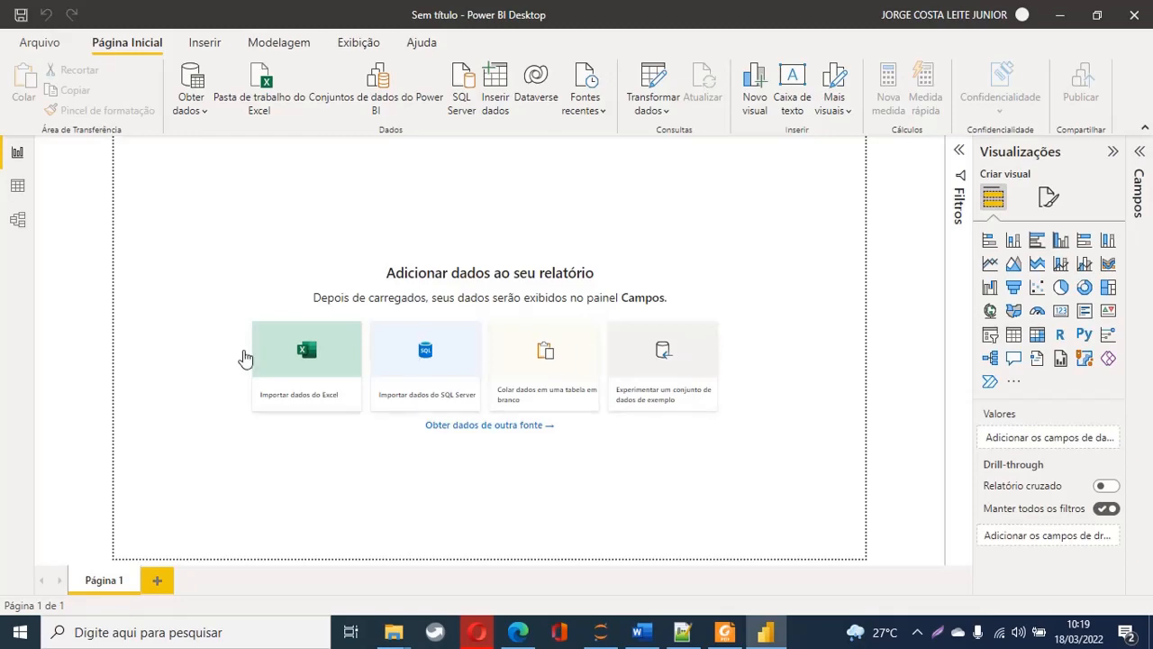
Step: Import the VendaCarros table from the DadosVendaCarros Excel workbook into the report
{"action": "left_click", "coordinate": [205, 116]}
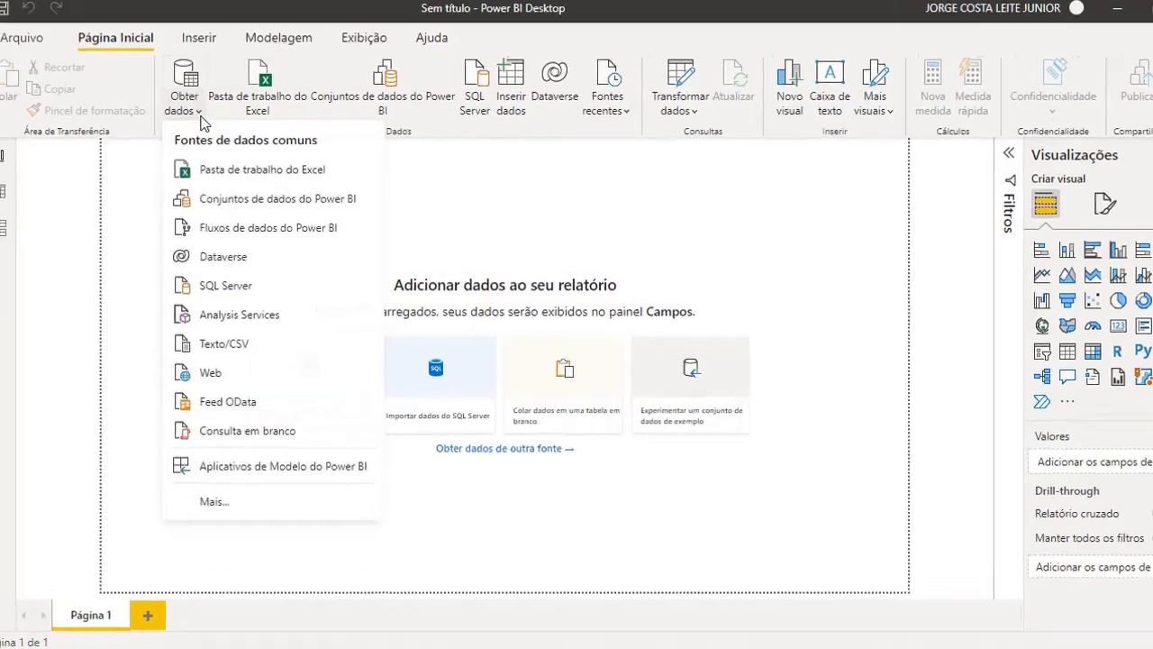
{"action": "left_click", "coordinate": [215, 229]}
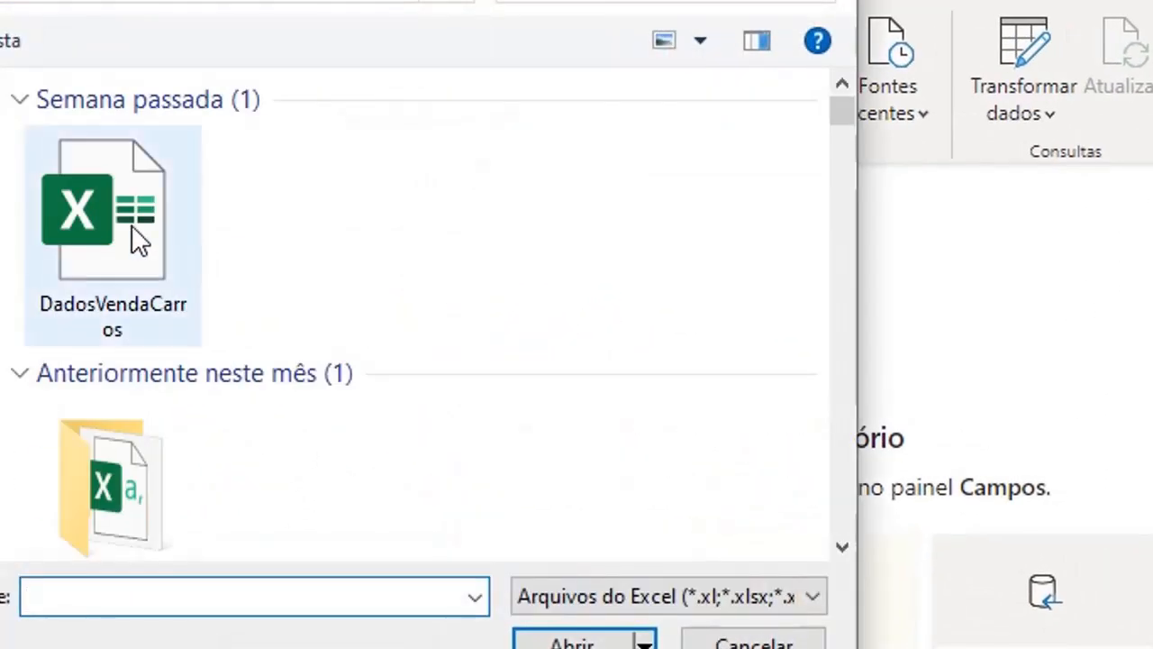
{"action": "double_click", "coordinate": [135, 239]}
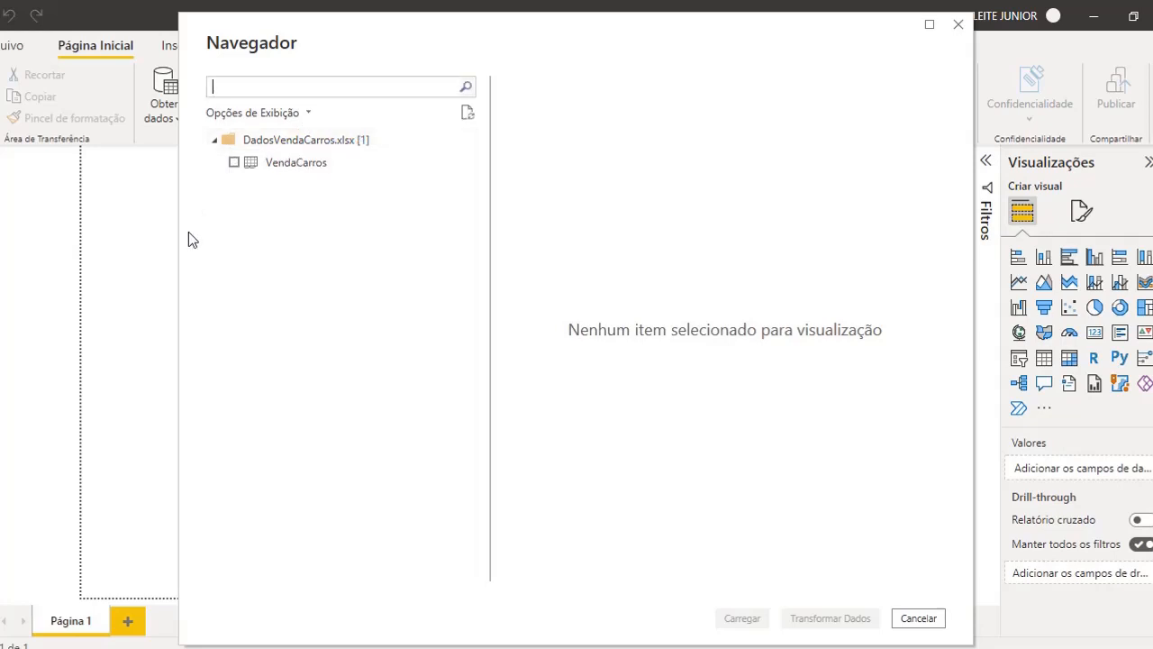
{"action": "left_click", "coordinate": [233, 164]}
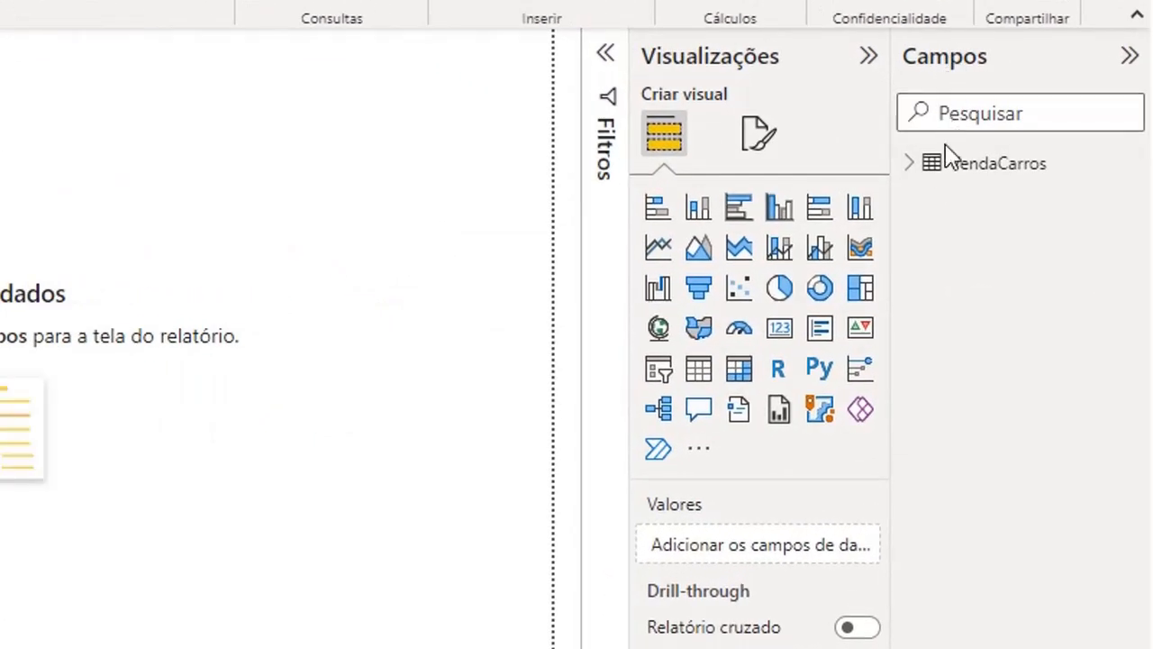
Step: Add a card visual to the report page, shrink it in the page's upper-left corner and show the ValorVenda field in it
{"action": "left_click", "coordinate": [908, 171]}
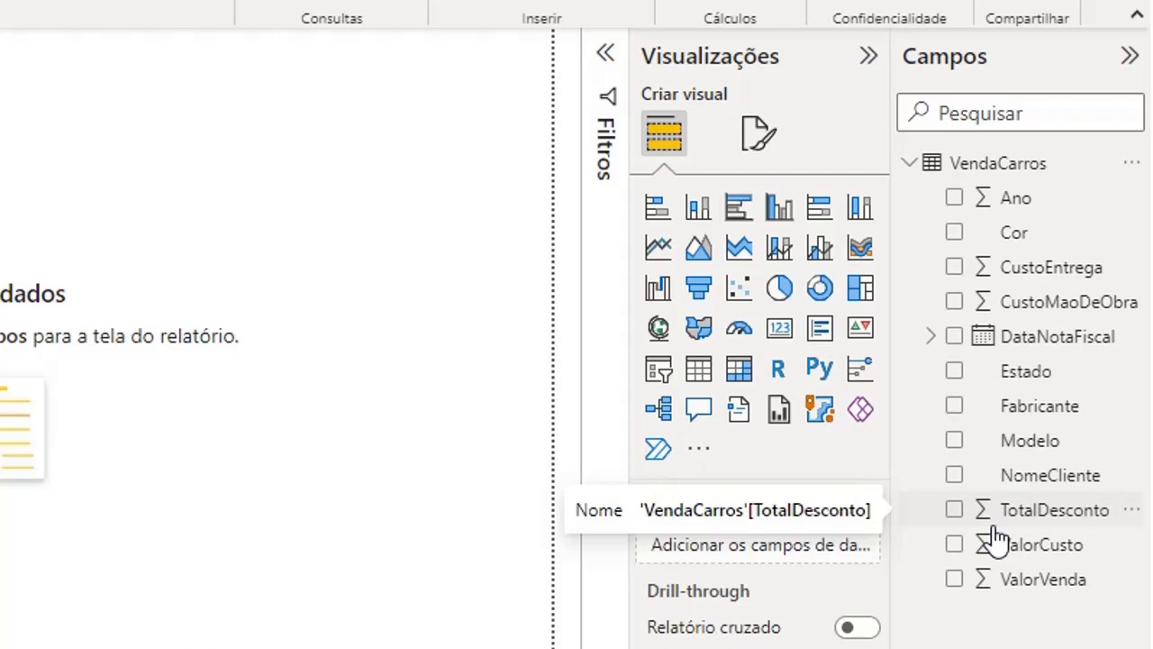
{"action": "left_click", "coordinate": [788, 339]}
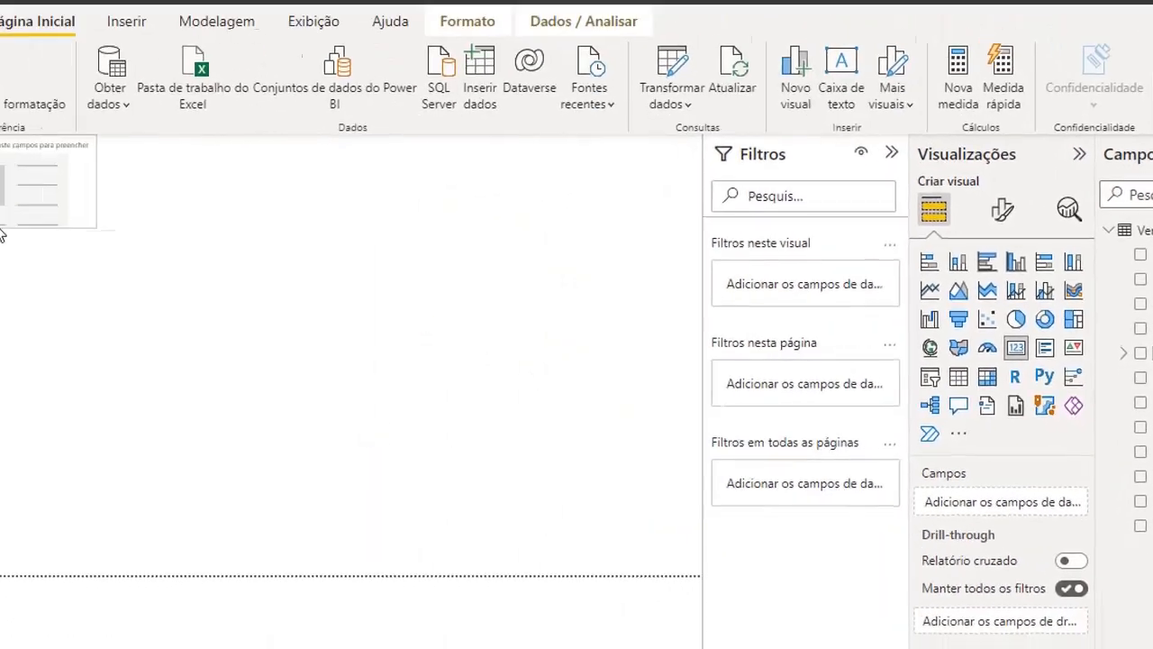
{"action": "left_click", "coordinate": [112, 250]}
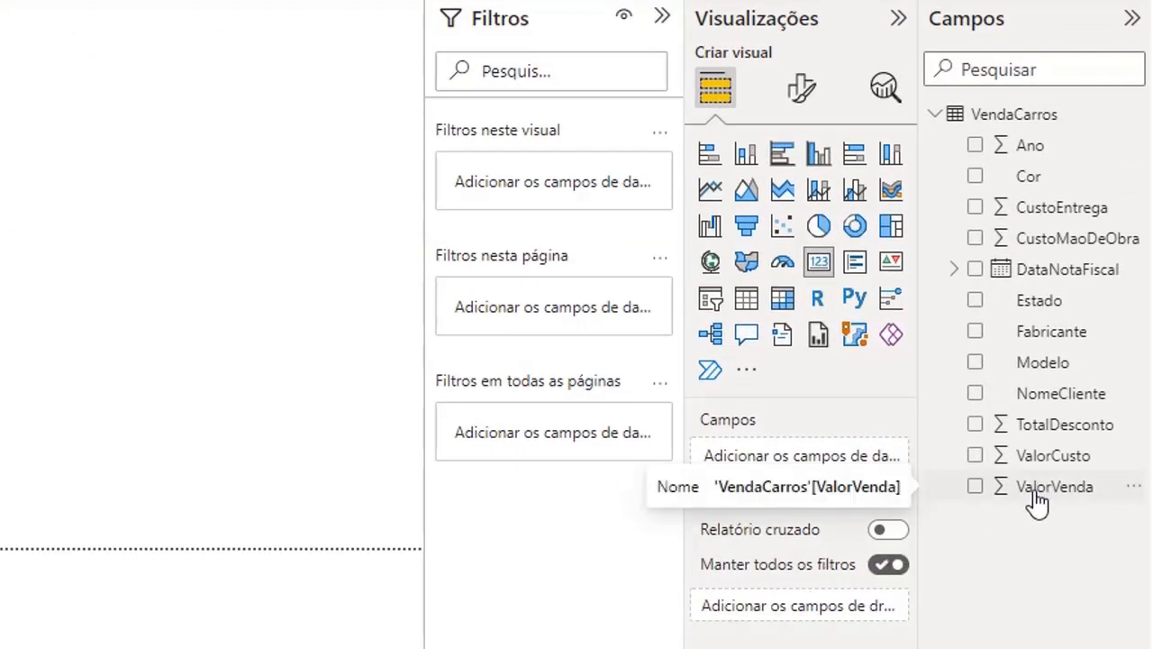
{"action": "left_click_drag", "start_coordinate": [1034, 498], "coordinate": [798, 457]}
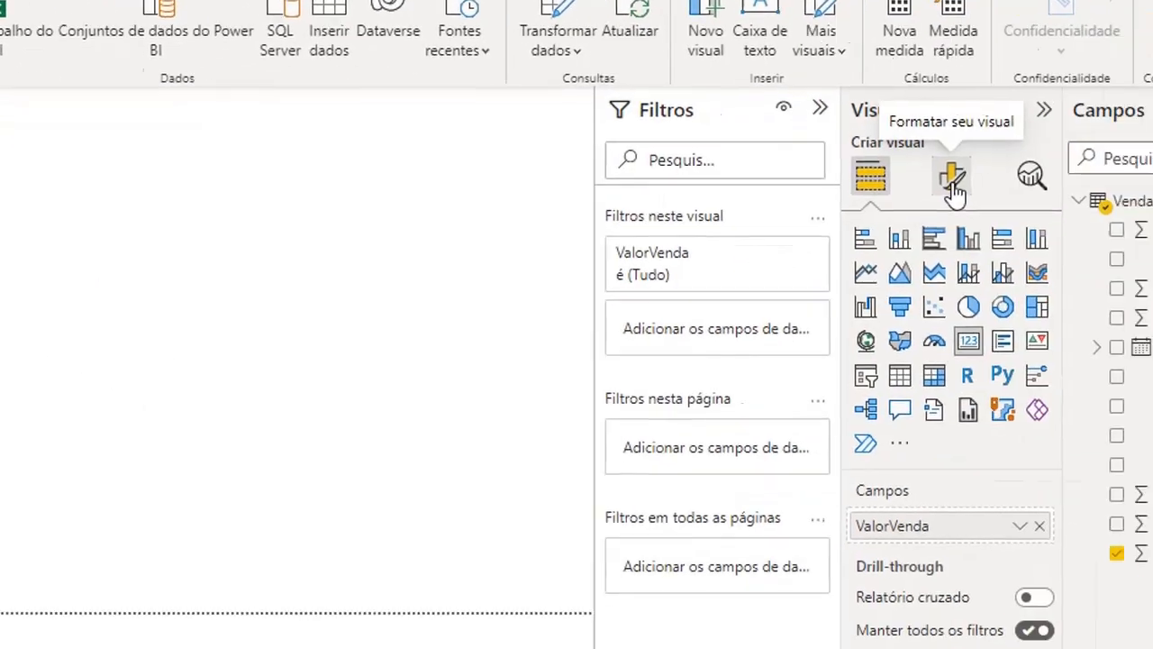
Step: Set the font size of the card's callout value to 30
{"action": "left_click", "coordinate": [839, 162]}
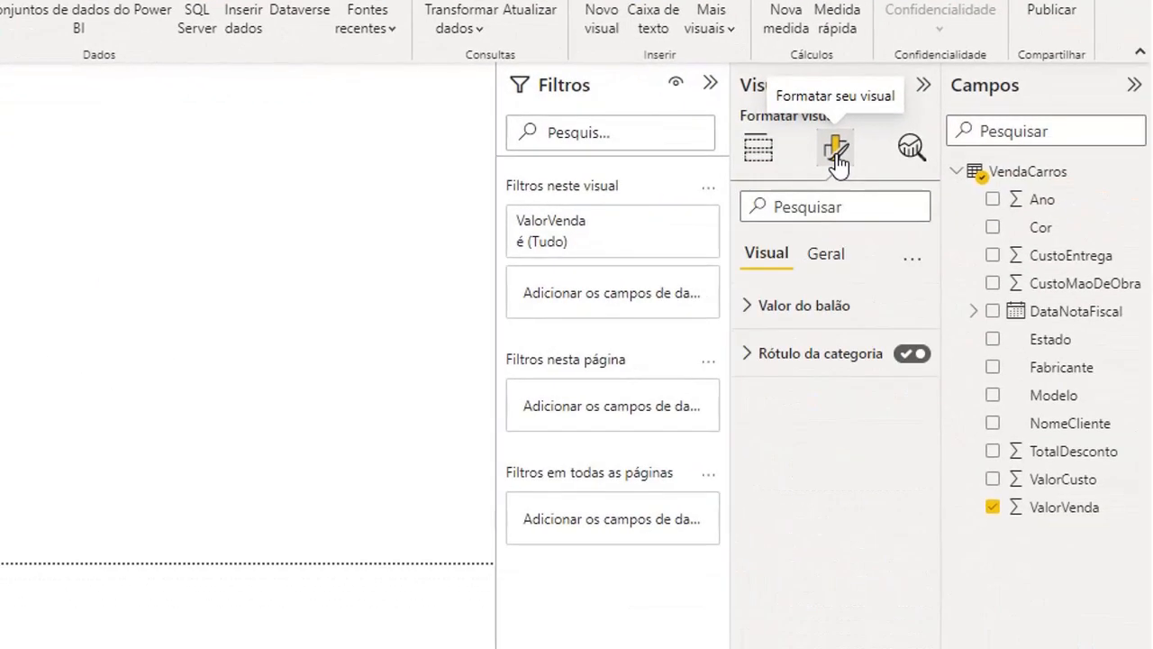
{"action": "left_click", "coordinate": [754, 313]}
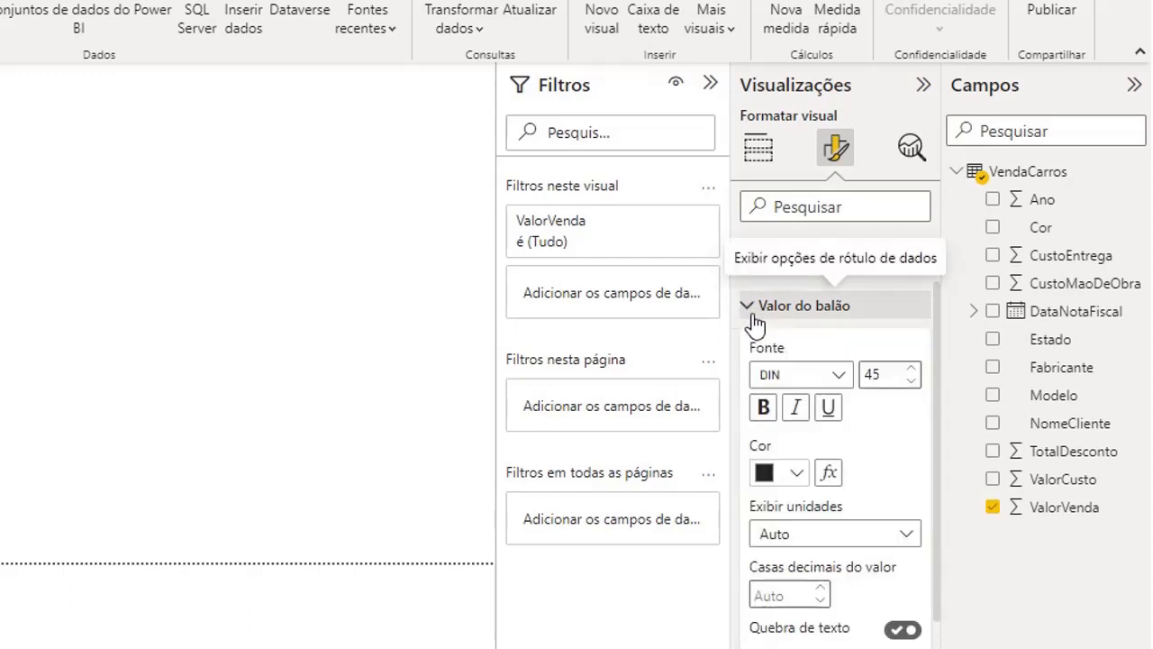
{"action": "left_click", "coordinate": [887, 376]}
{"action": "left_click_drag", "start_coordinate": [888, 377], "coordinate": [849, 383]}
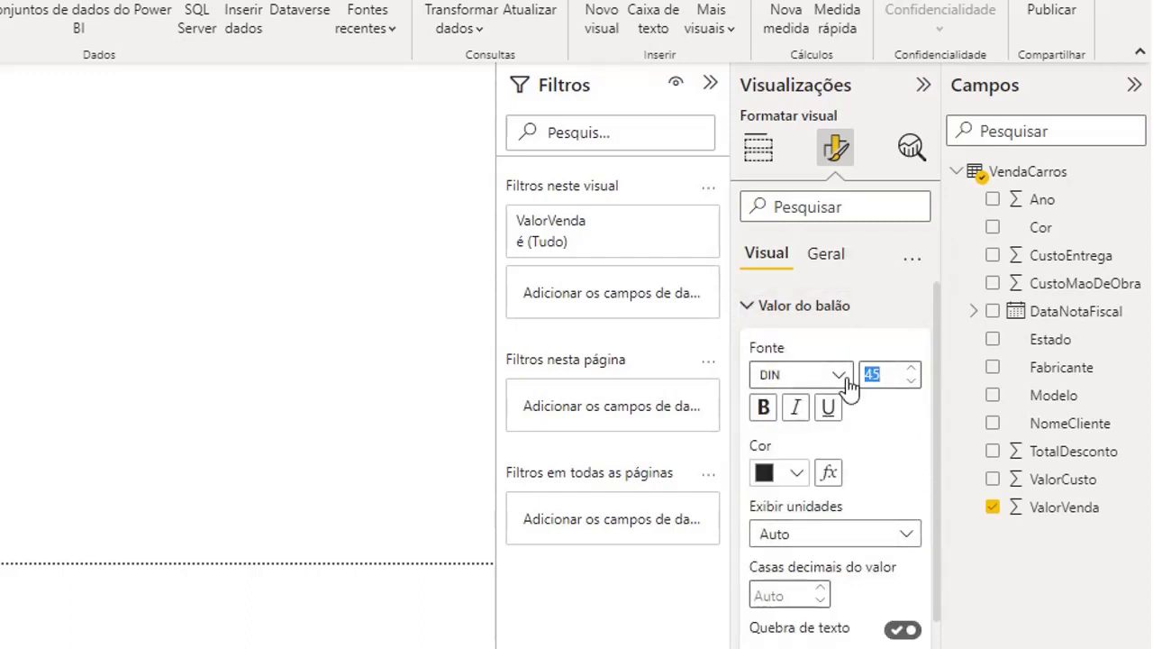
{"action": "type", "text": "30"}
Step: Turn off the category label of the ValorVenda card
{"action": "scroll", "coordinate": [907, 420], "scroll_direction": "down", "scroll_amount": 2}
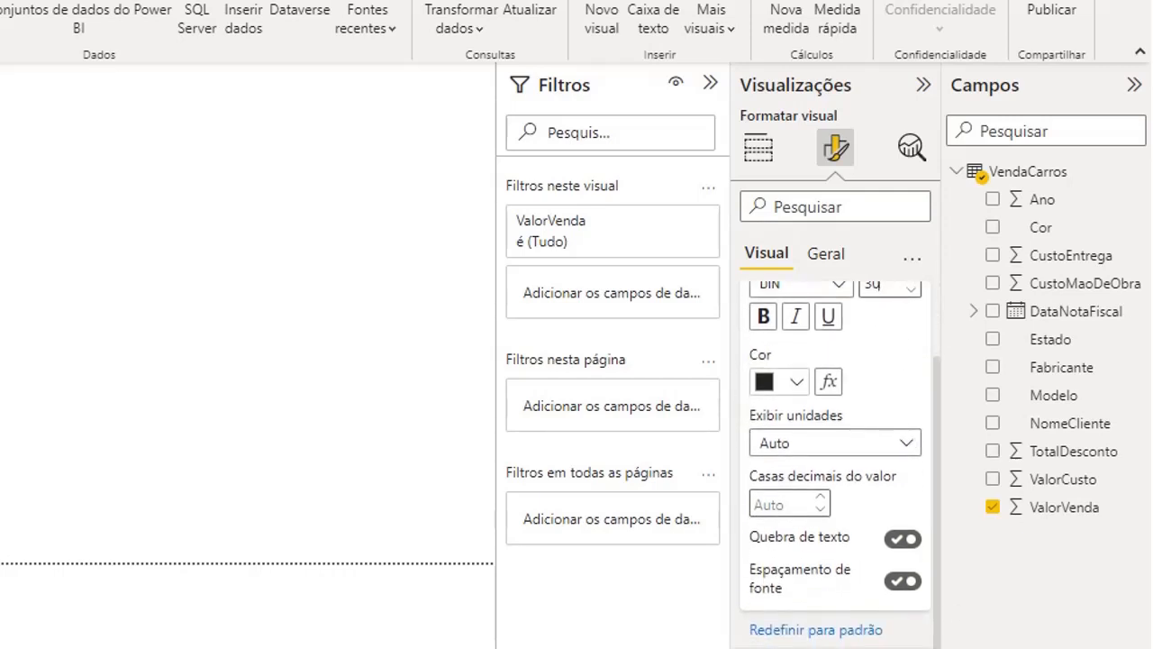
{"action": "left_click", "coordinate": [836, 647]}
{"action": "left_click_drag", "start_coordinate": [938, 386], "coordinate": [966, 562]}
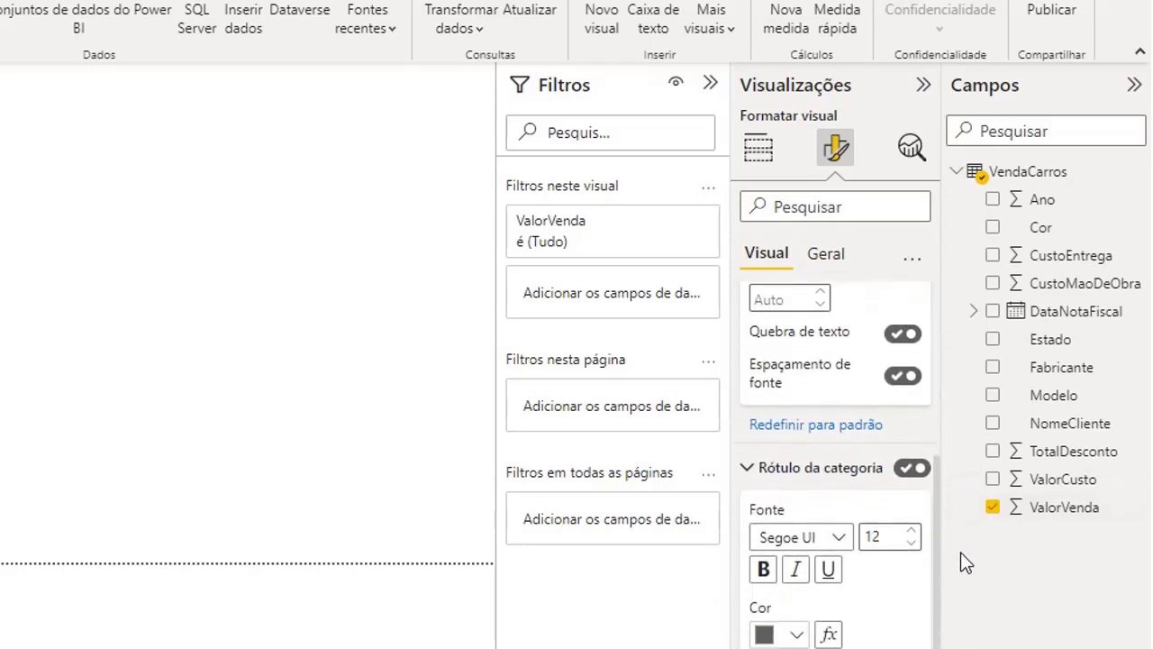
{"action": "left_click", "coordinate": [909, 468]}
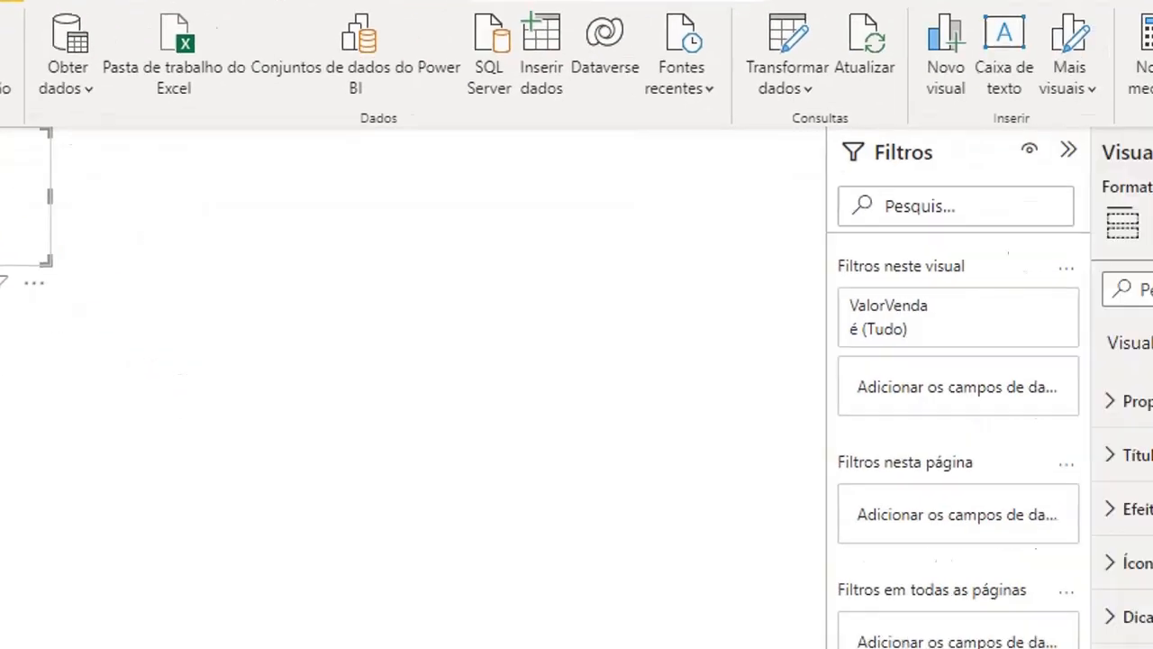
Step: Enable the card's title and set its text to "VALOR TOTAL DE VENDAS"
{"action": "left_click", "coordinate": [1128, 455]}
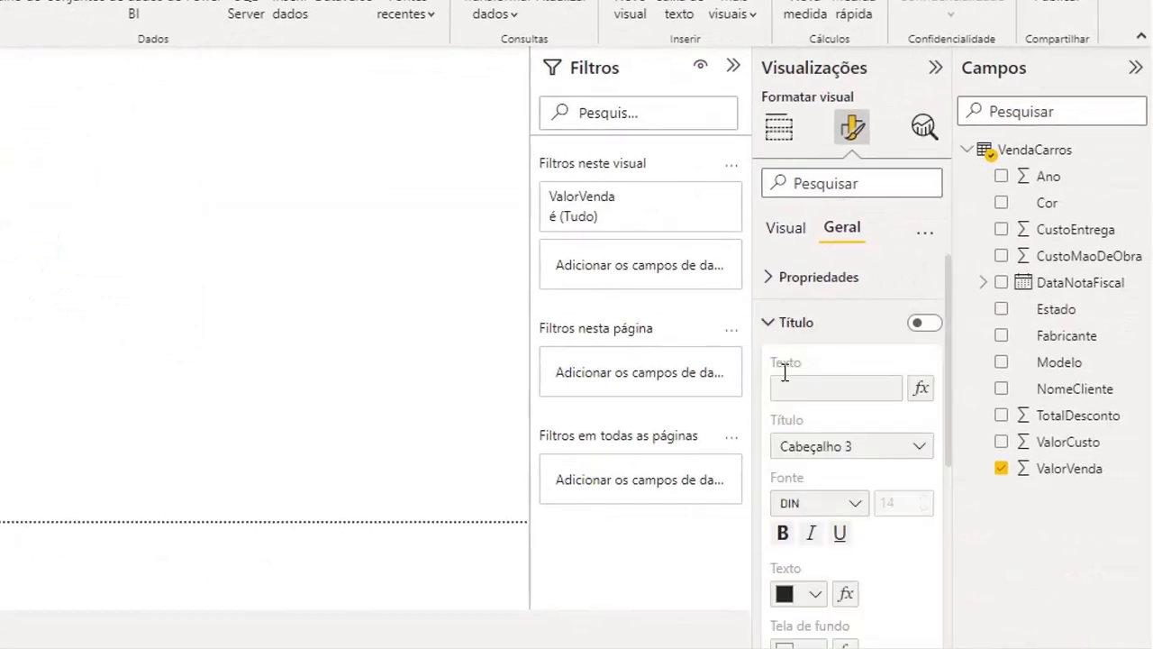
{"action": "left_click", "coordinate": [923, 326]}
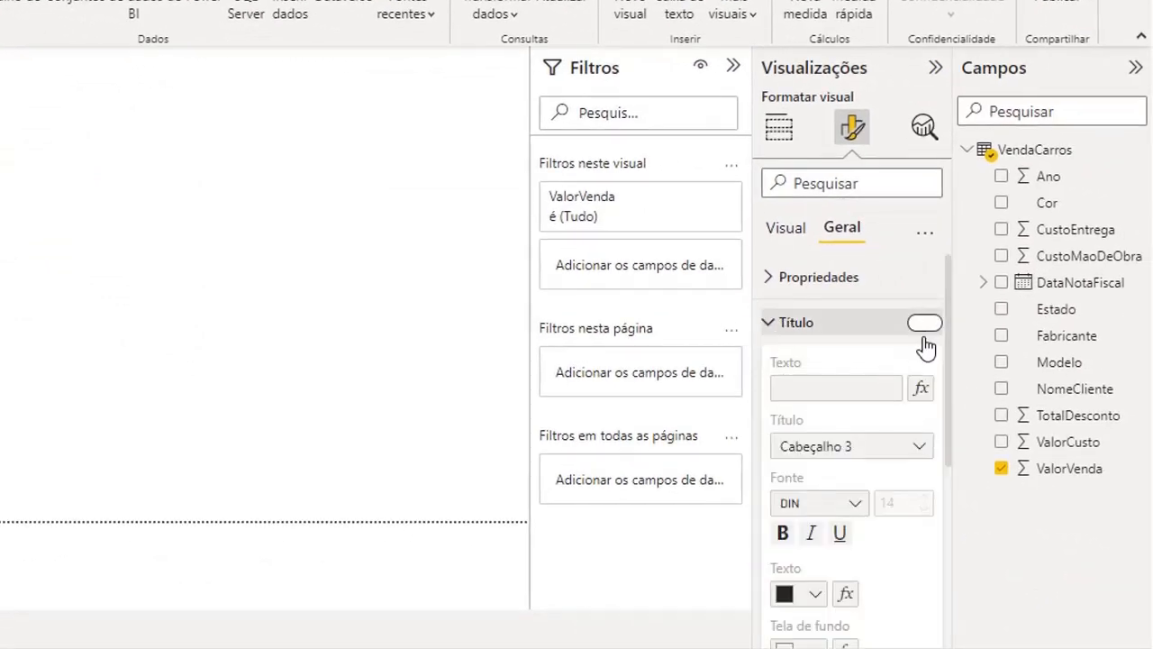
{"action": "left_click", "coordinate": [814, 388]}
{"action": "type", "text": "vALO"}
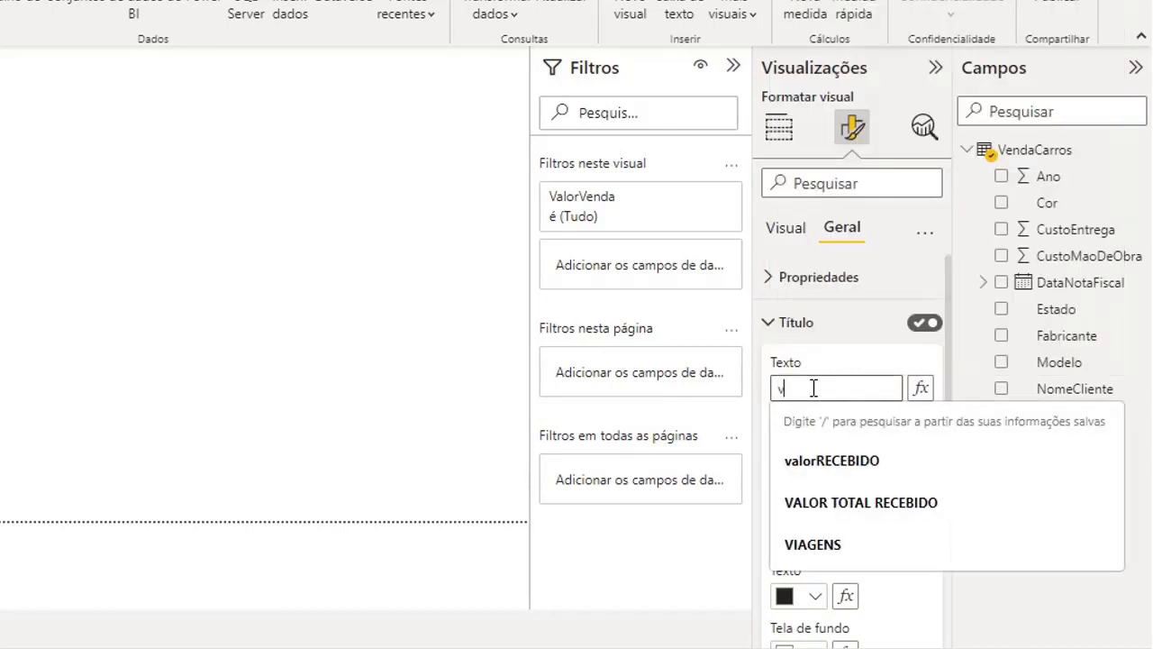
{"action": "key", "text": "BackSpace"}
{"action": "key", "text": "BackSpace"}
{"action": "key", "text": "BackSpace"}
{"action": "key", "text": "BackSpace"}
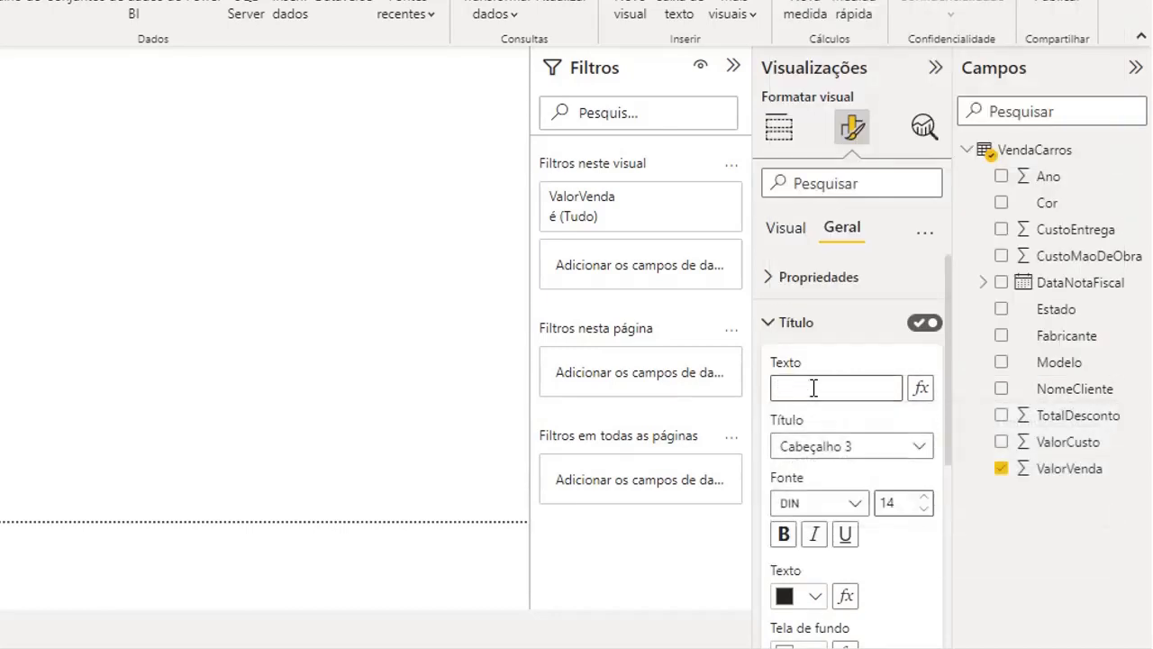
{"action": "type", "text": "VALO"}
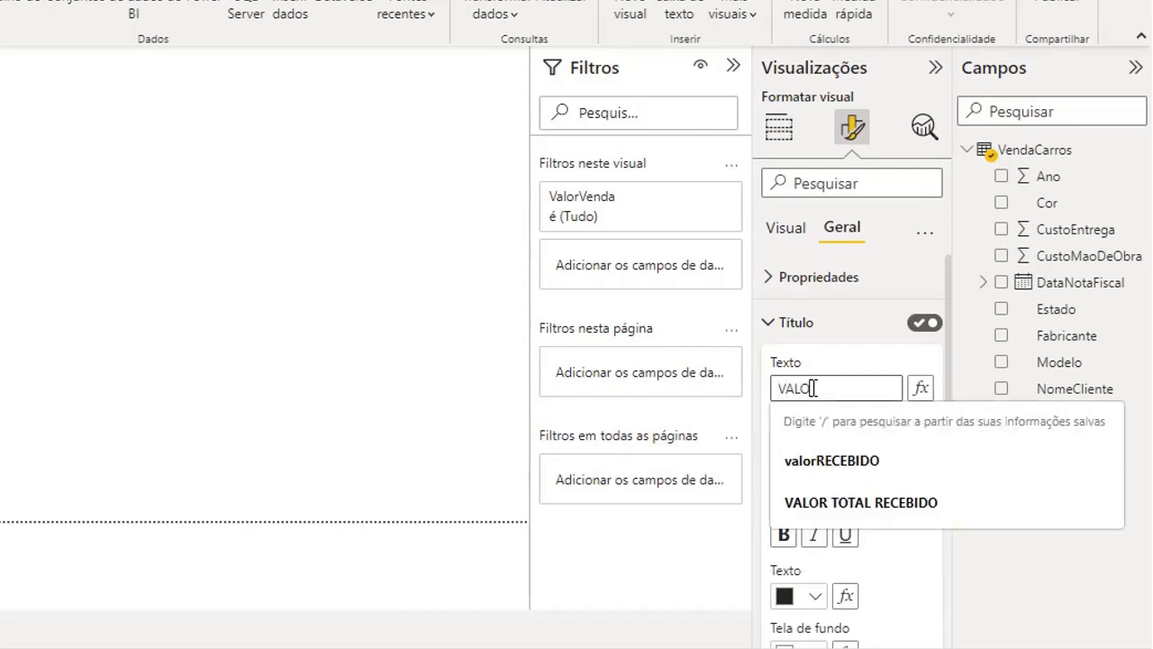
{"action": "type", "text": "R TOTAL DE VENDAS"}
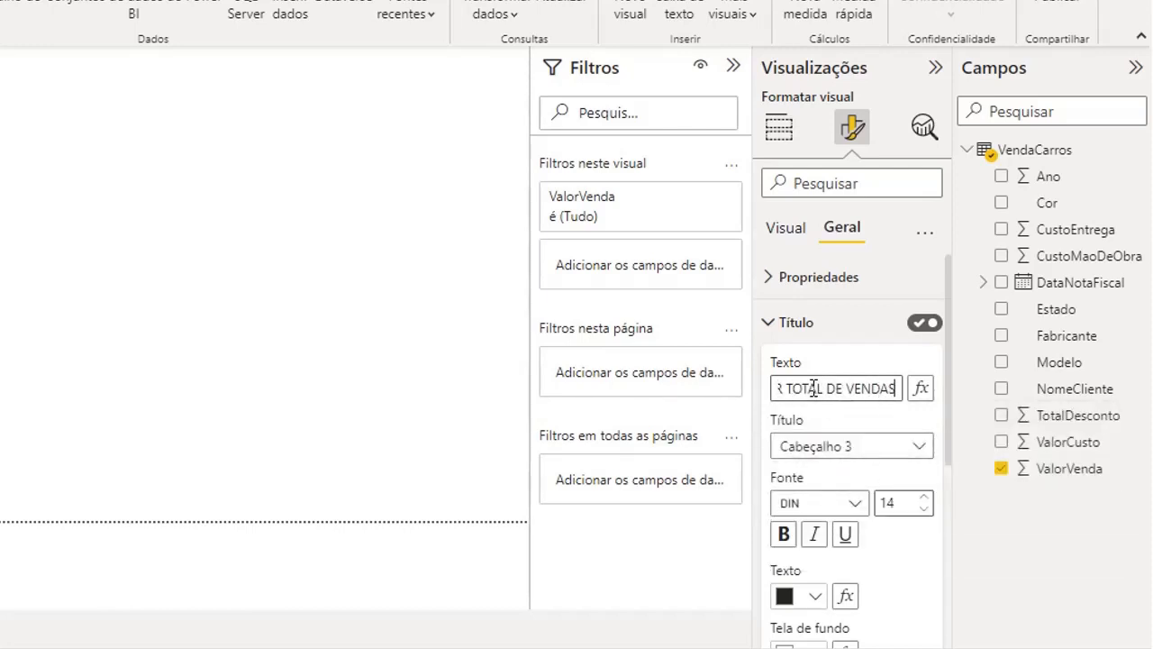
Step: Format the card title as bold, size 15 and centred, with the lightest grey theme colour as its background
{"action": "left_click", "coordinate": [781, 537]}
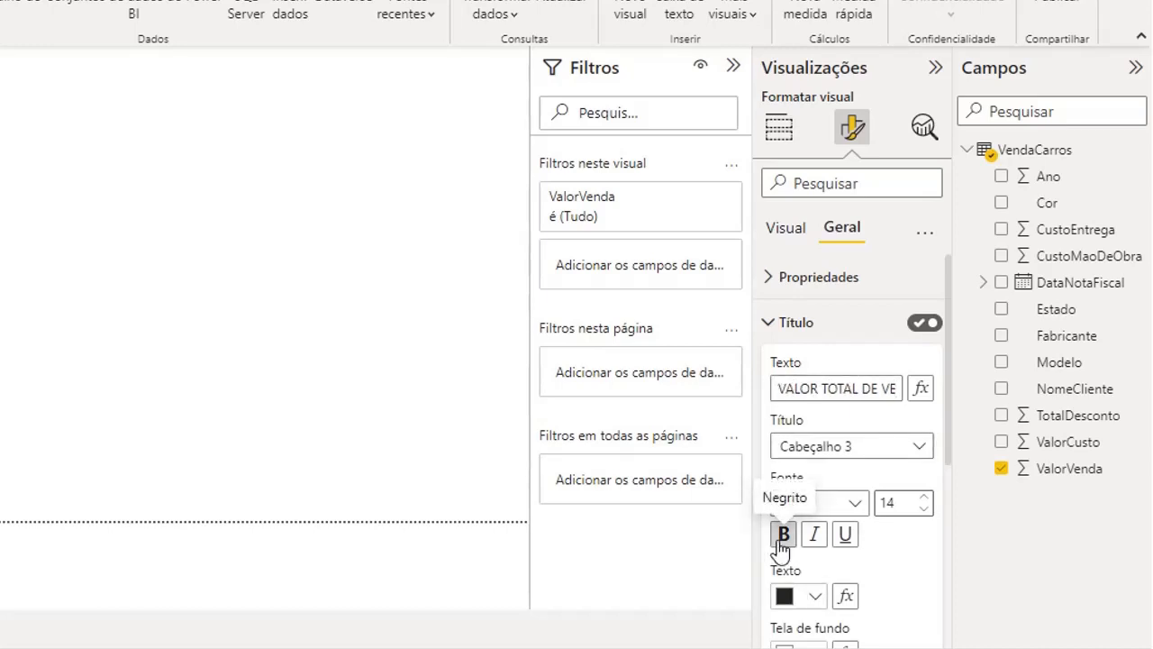
{"action": "left_click", "coordinate": [923, 497]}
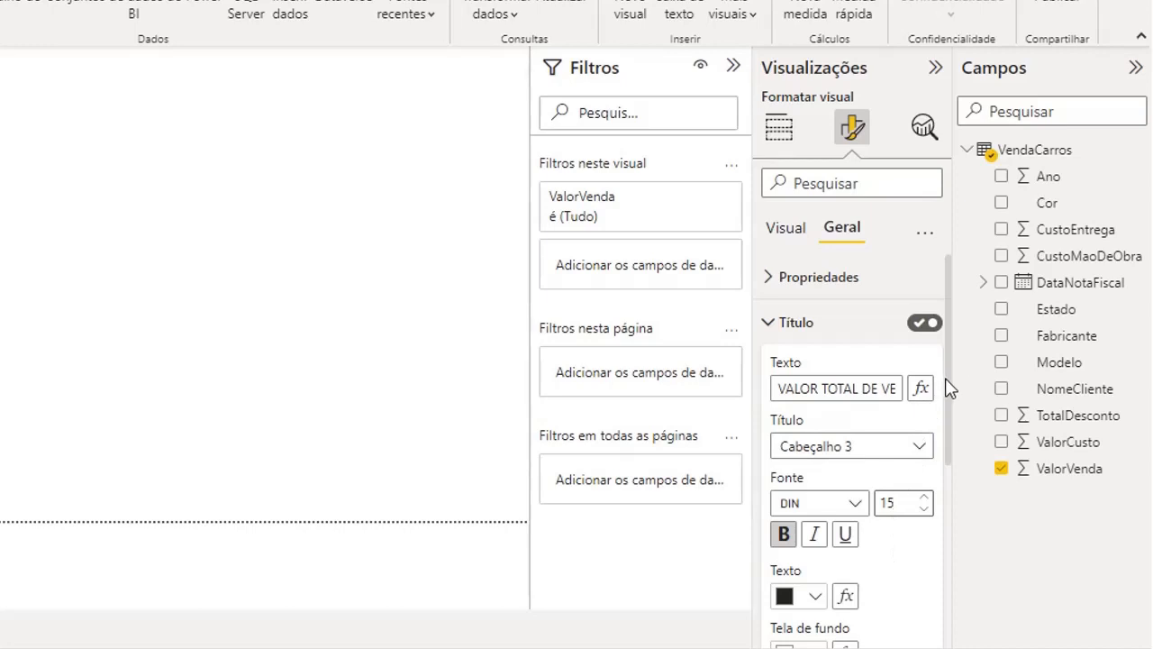
{"action": "scroll", "coordinate": [948, 387], "scroll_direction": "down", "scroll_amount": 3}
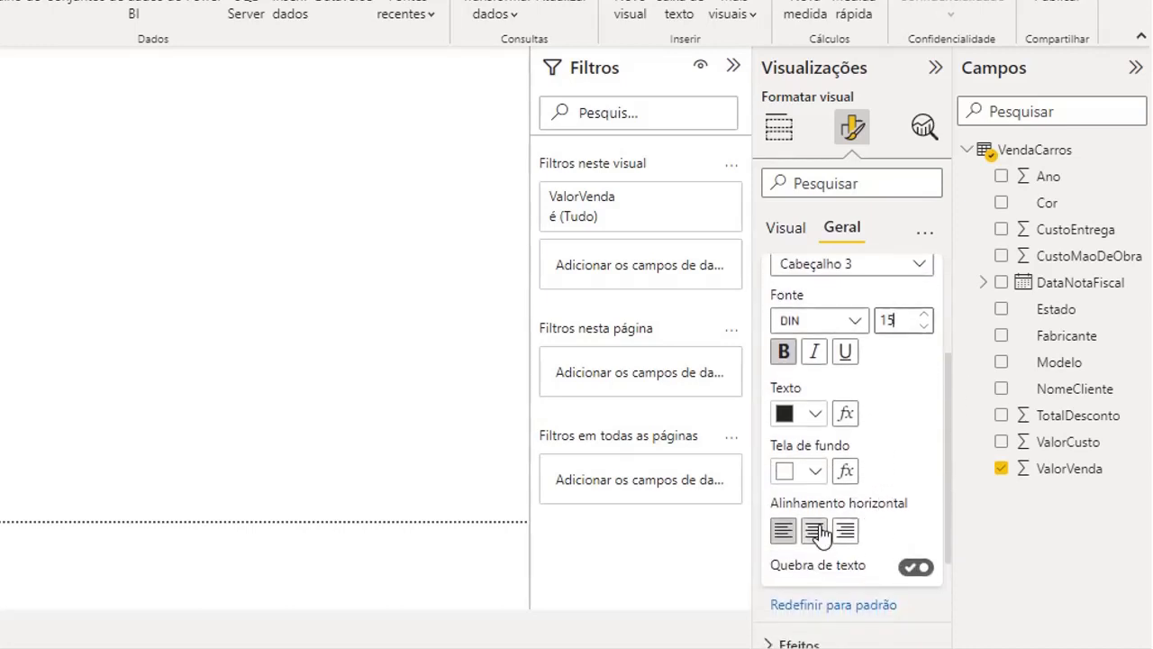
{"action": "left_click", "coordinate": [815, 531]}
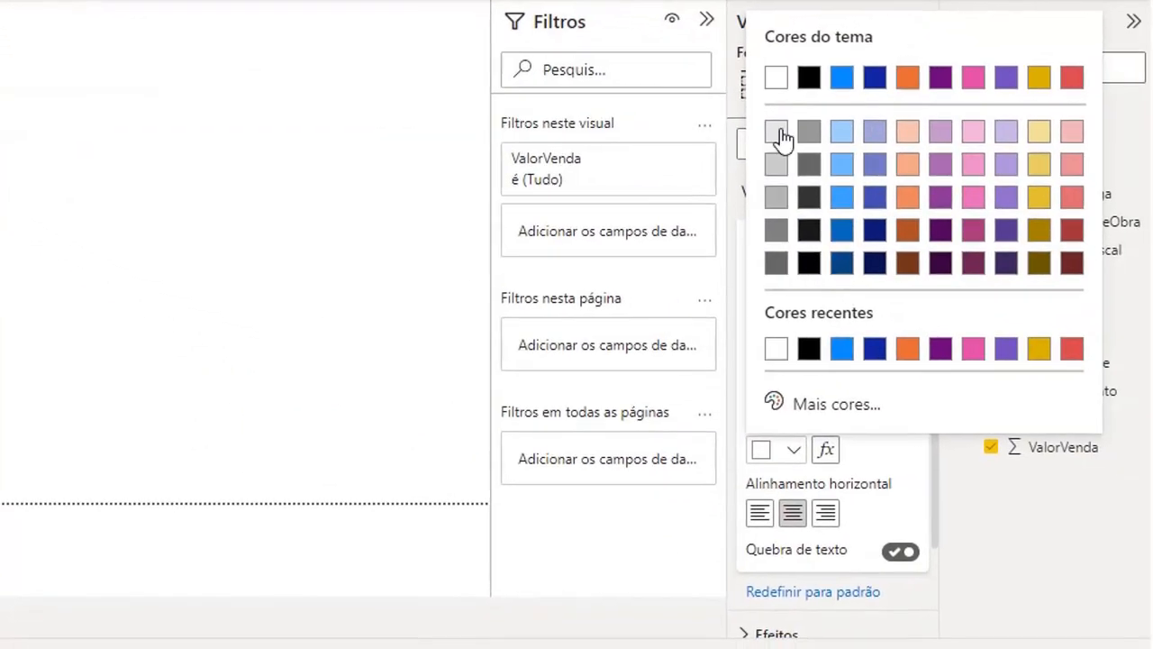
{"action": "left_click", "coordinate": [780, 135]}
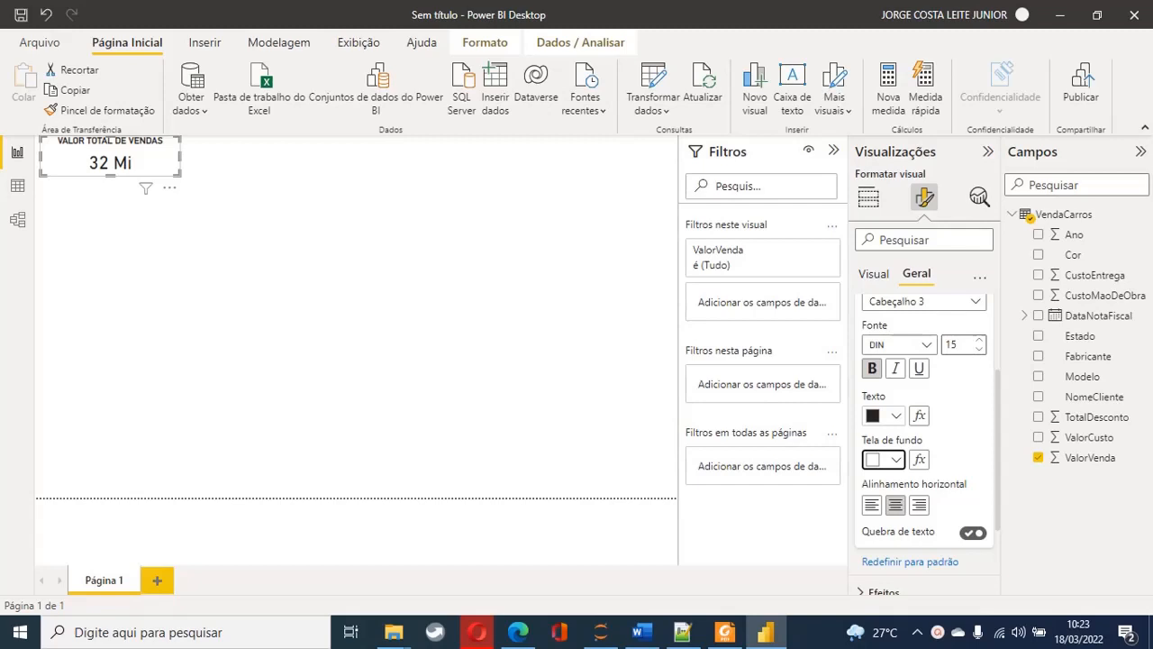
Step: Duplicate the total sales card and place the copy directly beneath the original, aligned with its edges
{"action": "right_click", "coordinate": [122, 167]}
{"action": "mouse_move", "coordinate": [159, 218]}
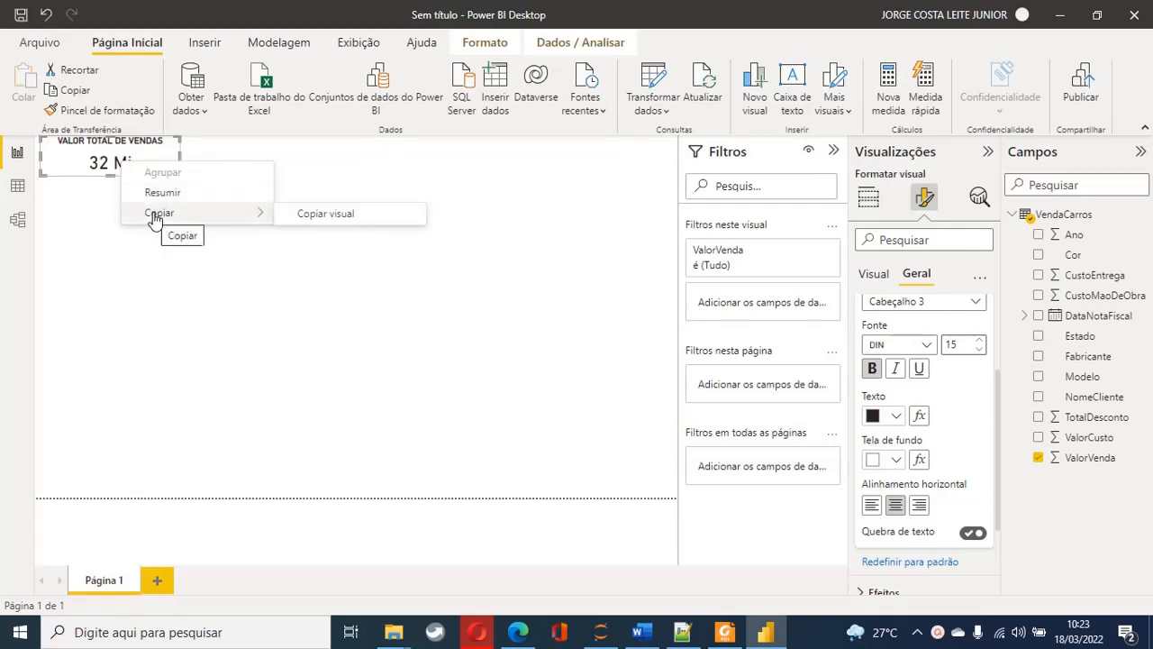
{"action": "left_click", "coordinate": [326, 213]}
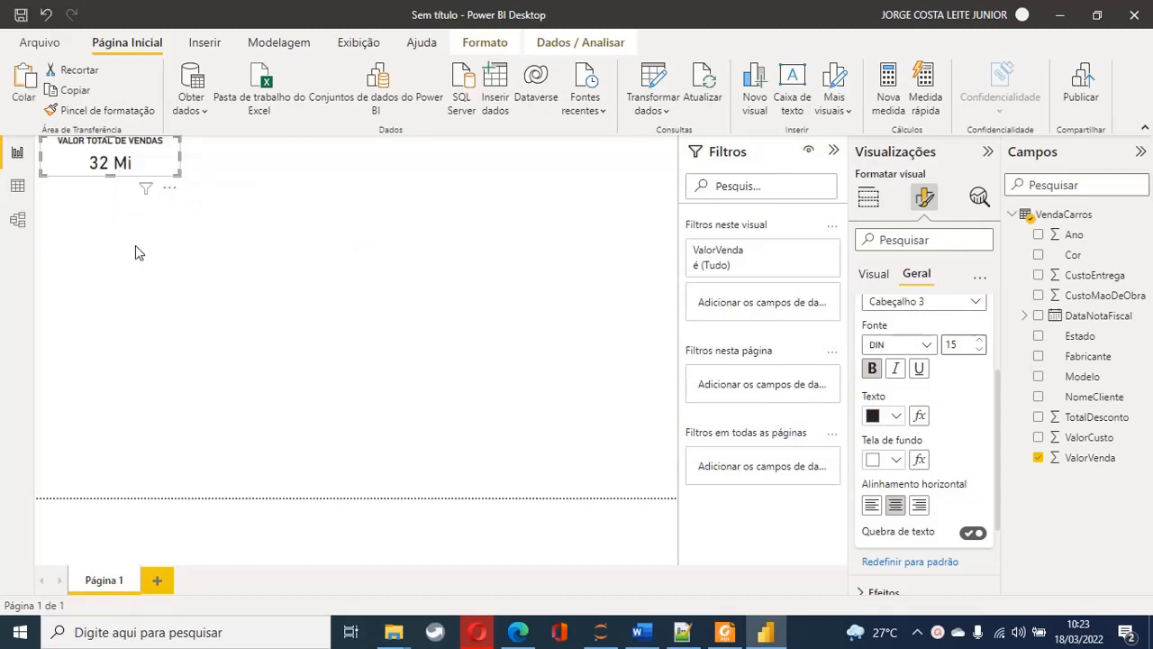
{"action": "left_click", "coordinate": [167, 296]}
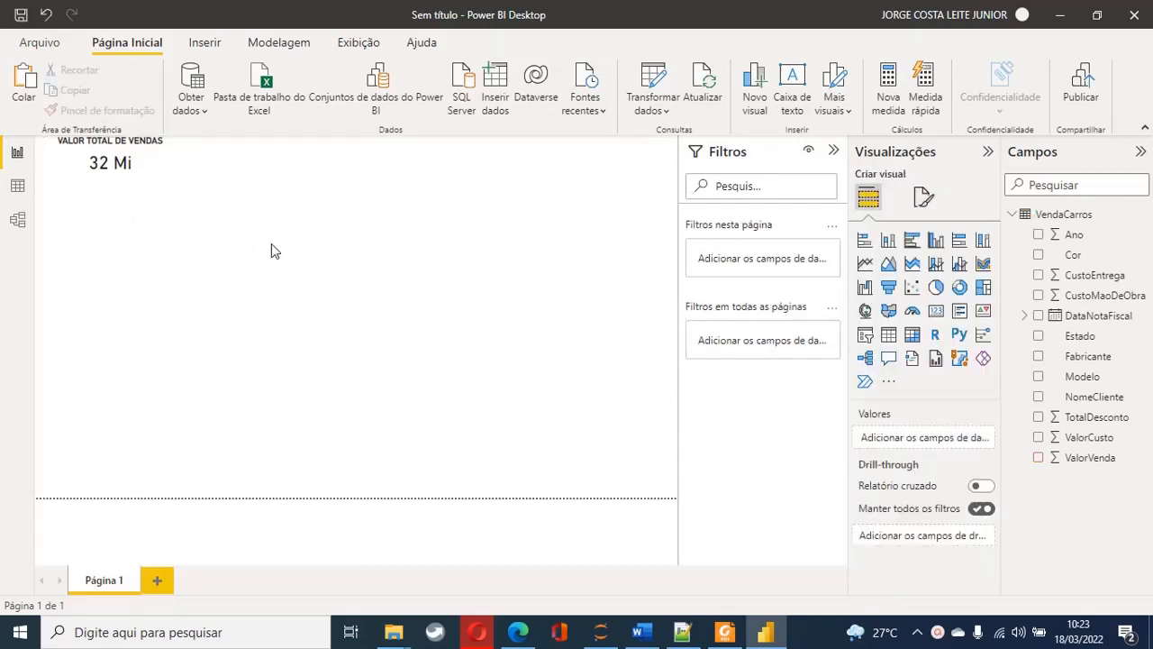
{"action": "right_click", "coordinate": [137, 161]}
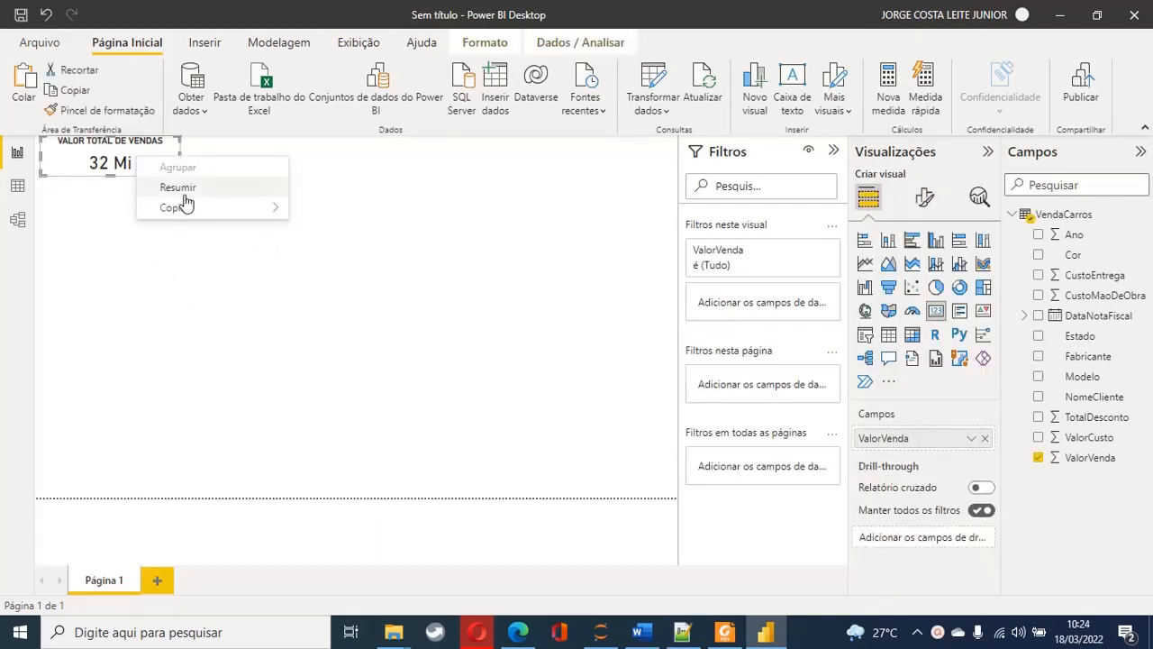
{"action": "mouse_move", "coordinate": [261, 208]}
{"action": "left_click", "coordinate": [389, 211]}
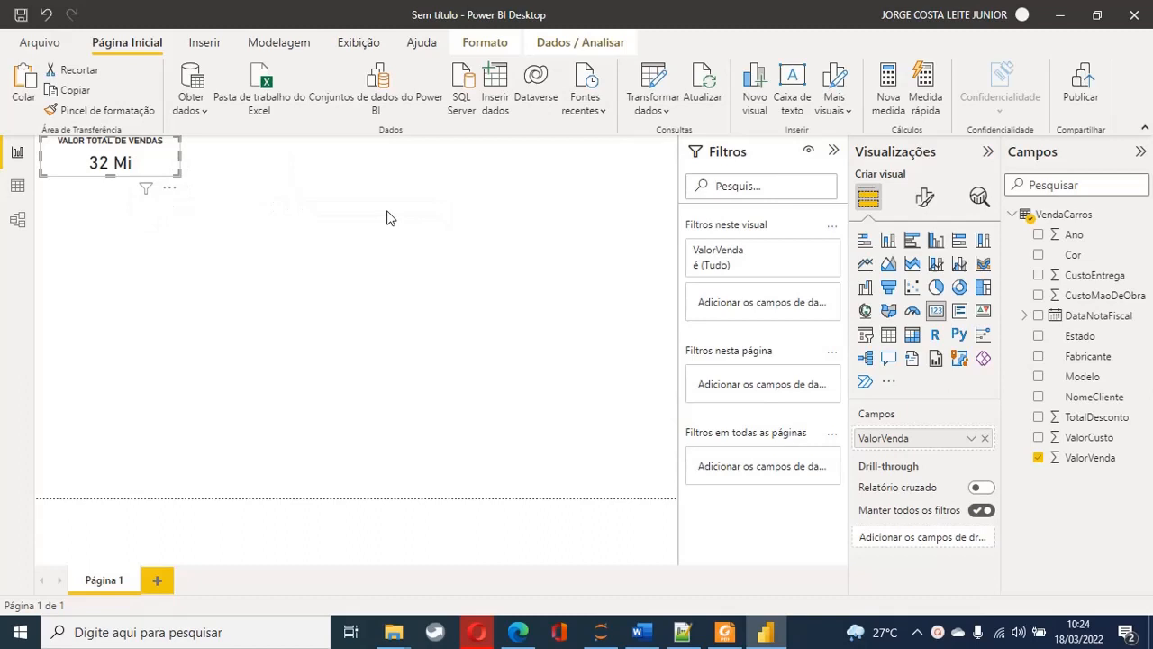
{"action": "left_click", "coordinate": [255, 255]}
{"action": "key", "text": "ctrl+v"}
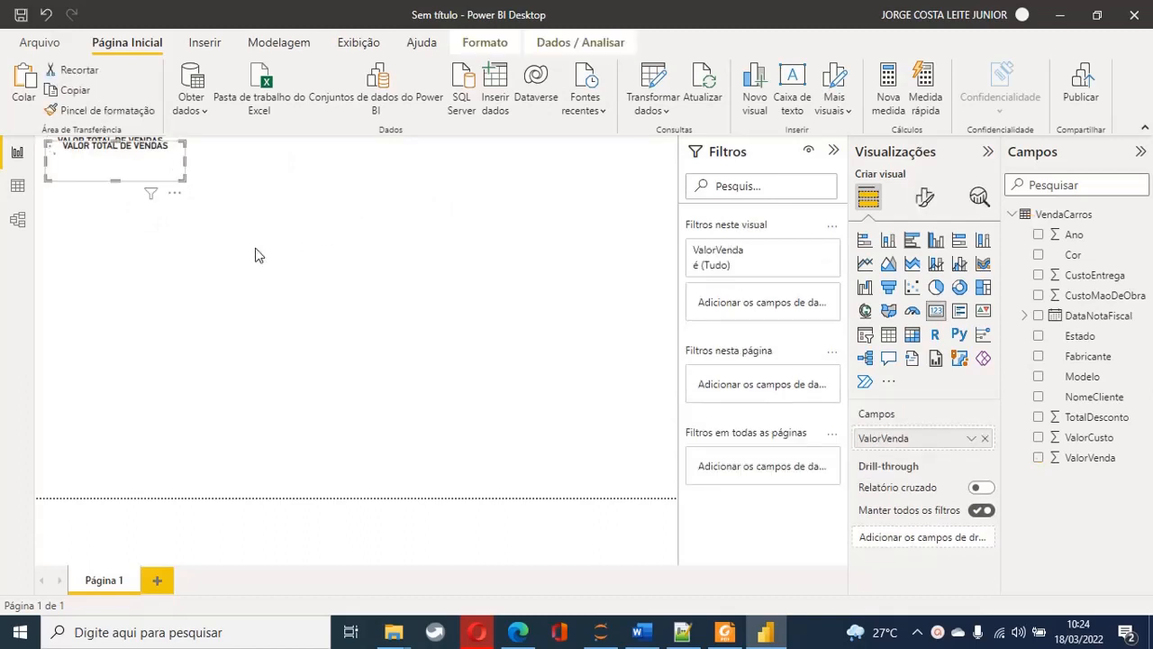
{"action": "left_click_drag", "start_coordinate": [110, 155], "coordinate": [106, 194]}
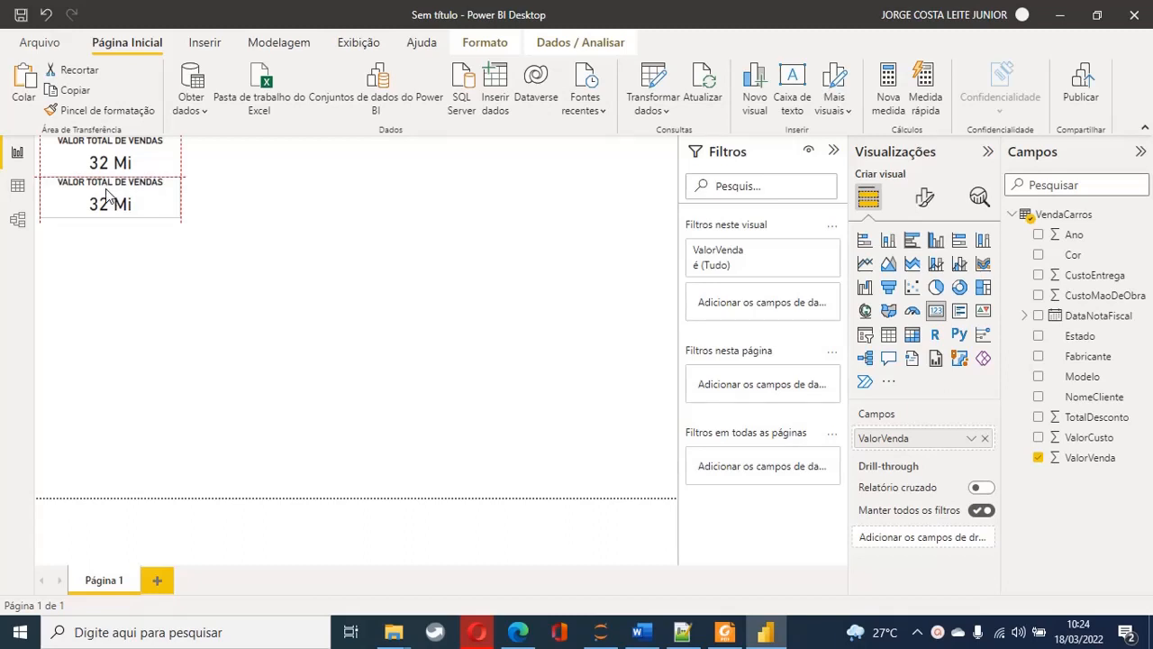
{"action": "left_click_drag", "start_coordinate": [107, 194], "coordinate": [108, 202]}
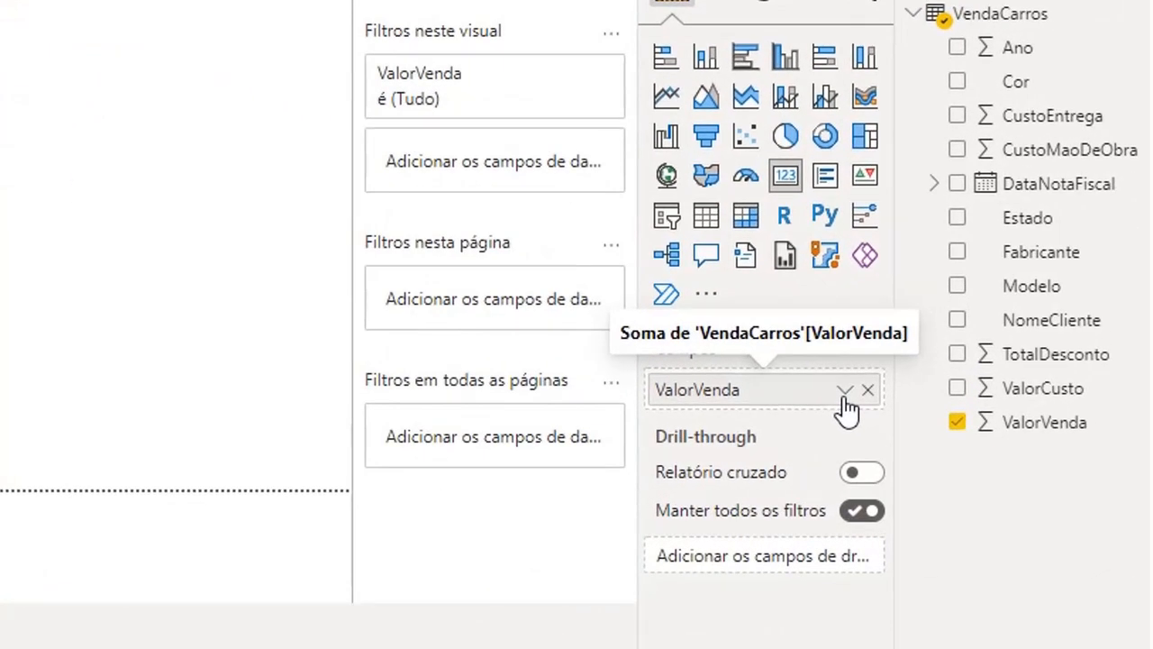
Step: Change the aggregation of ValorVenda in the duplicated card to Contagem
{"action": "left_click", "coordinate": [845, 391]}
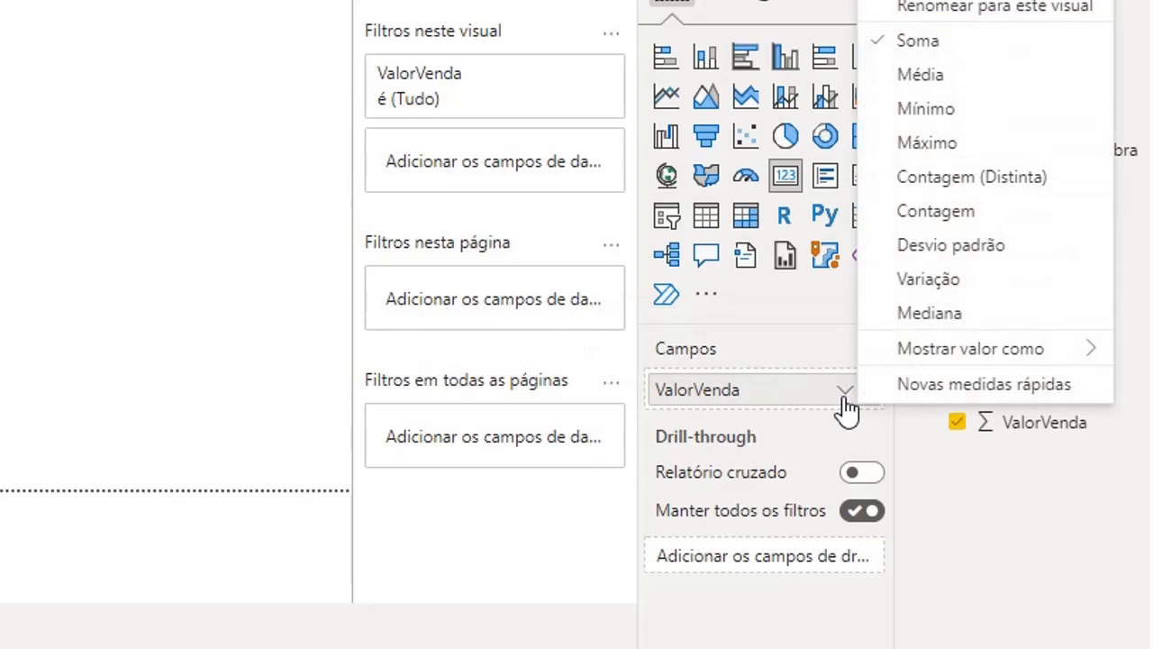
{"action": "left_click", "coordinate": [919, 217]}
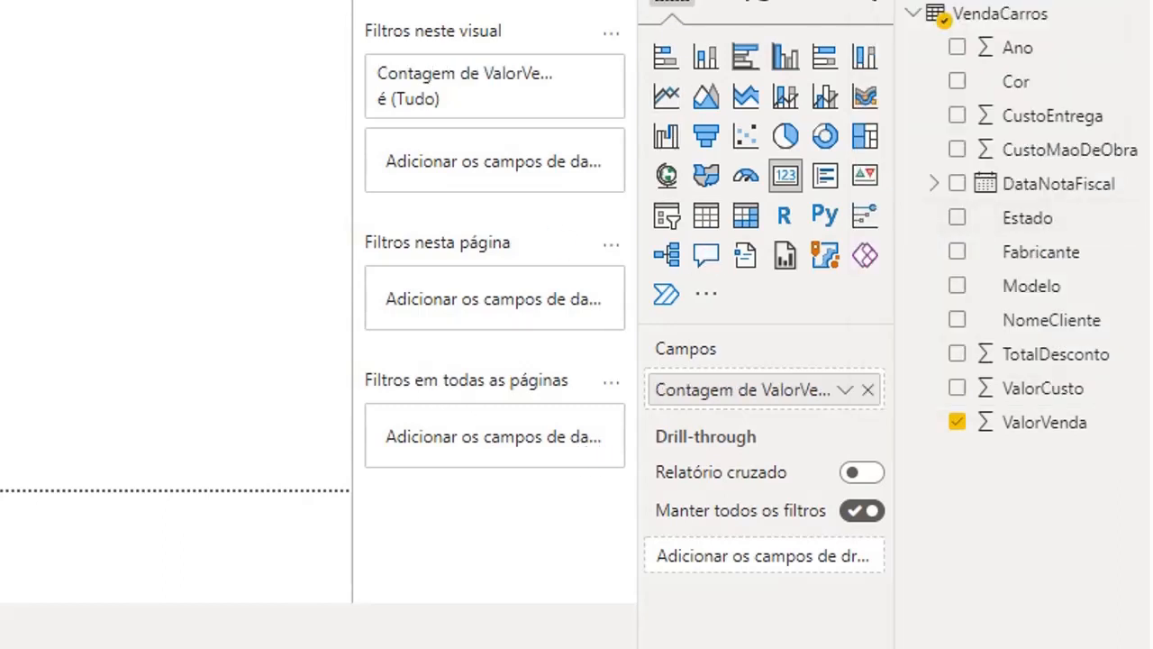
Step: Change the title text of the duplicated card to "TOTAL DE CARROS VENDIDOS"
{"action": "left_click", "coordinate": [757, 11]}
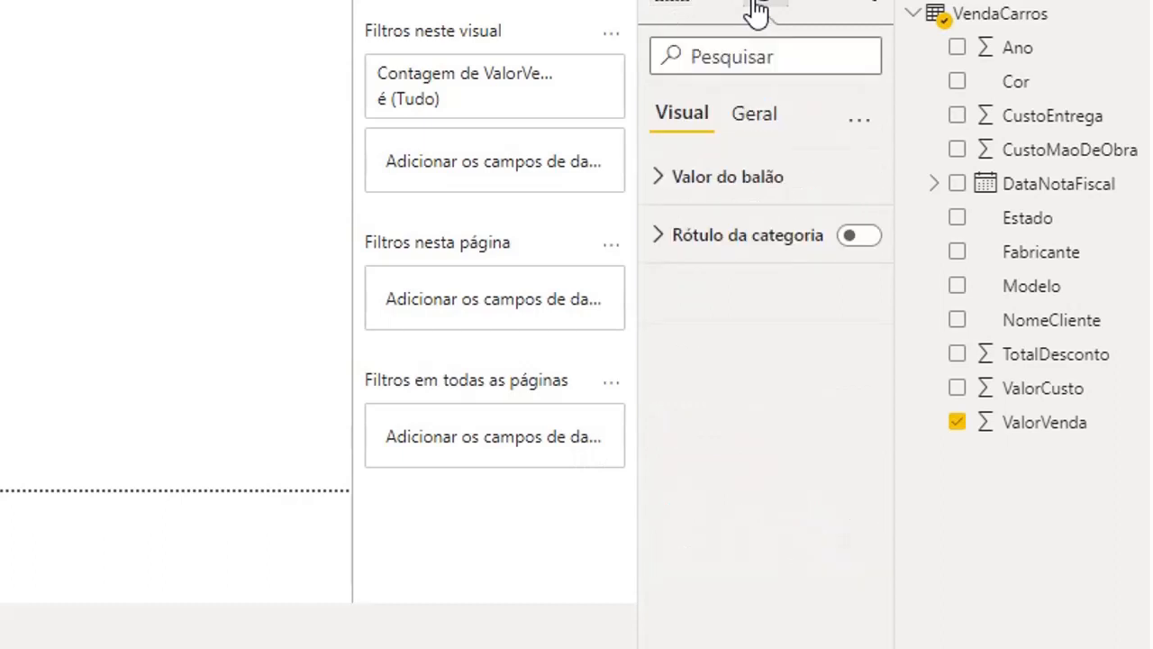
{"action": "left_click", "coordinate": [744, 118]}
{"action": "left_click", "coordinate": [705, 252]}
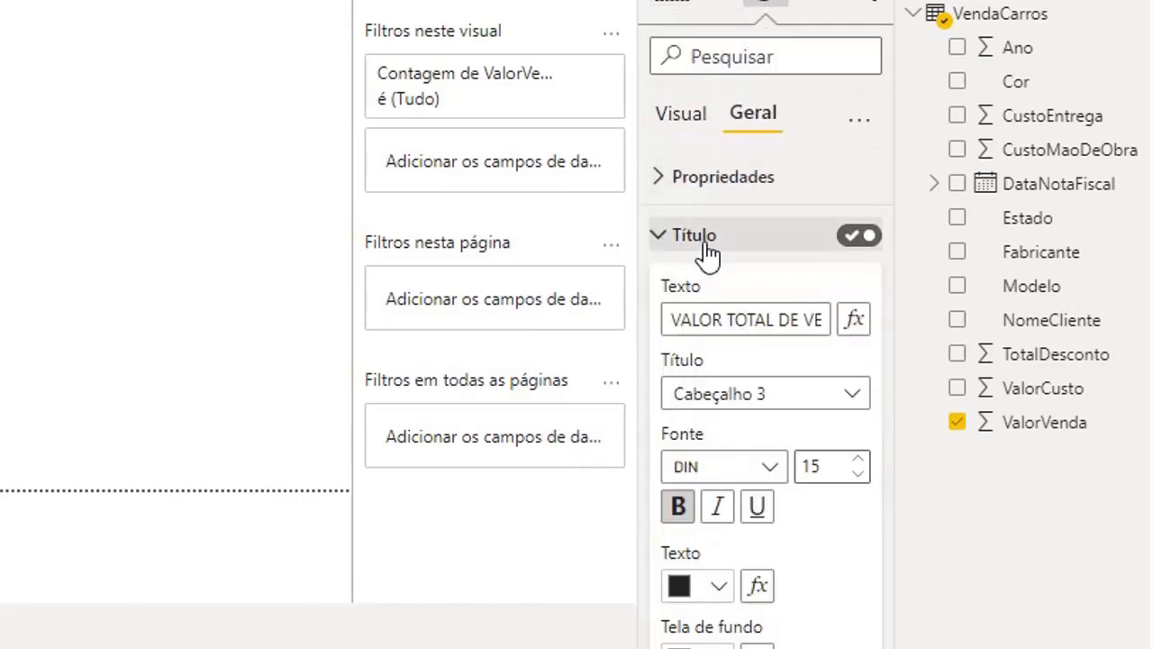
{"action": "left_click", "coordinate": [670, 319]}
{"action": "left_click_drag", "start_coordinate": [670, 319], "coordinate": [975, 335]}
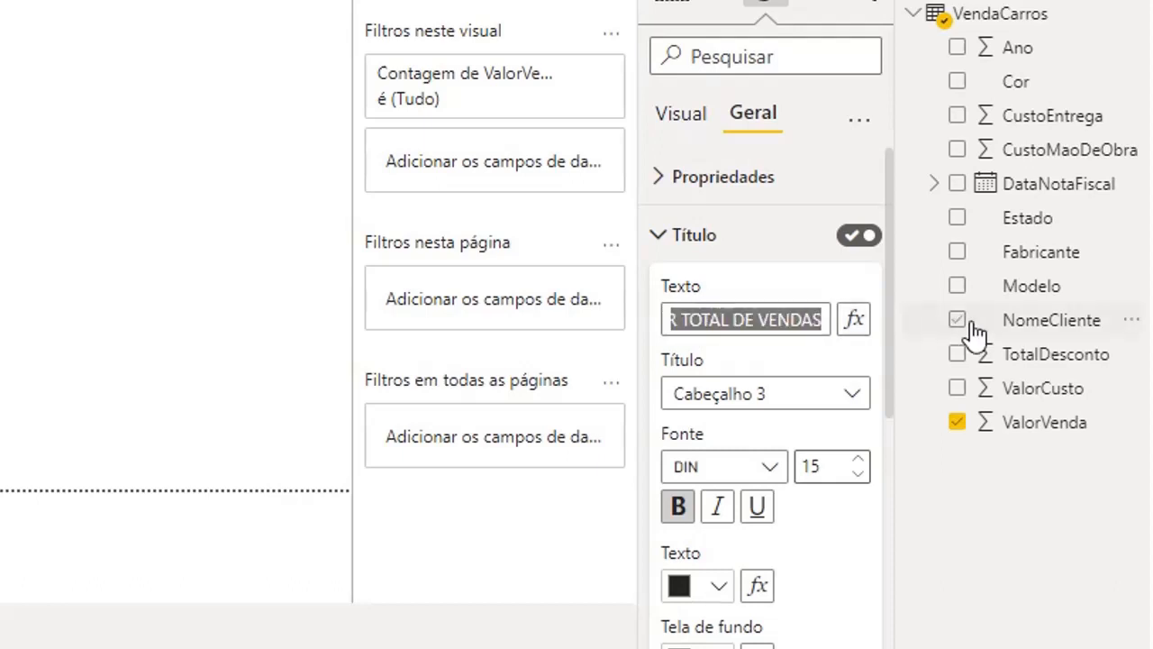
{"action": "type", "text": "T"}
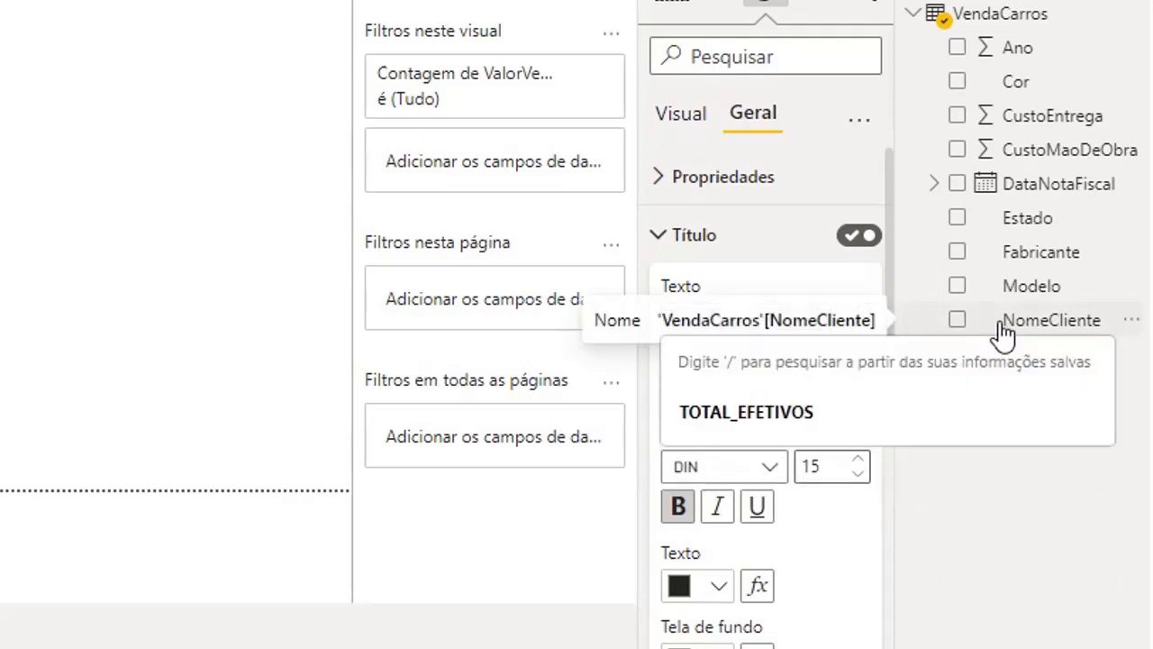
{"action": "type", "text": "OTAL "}
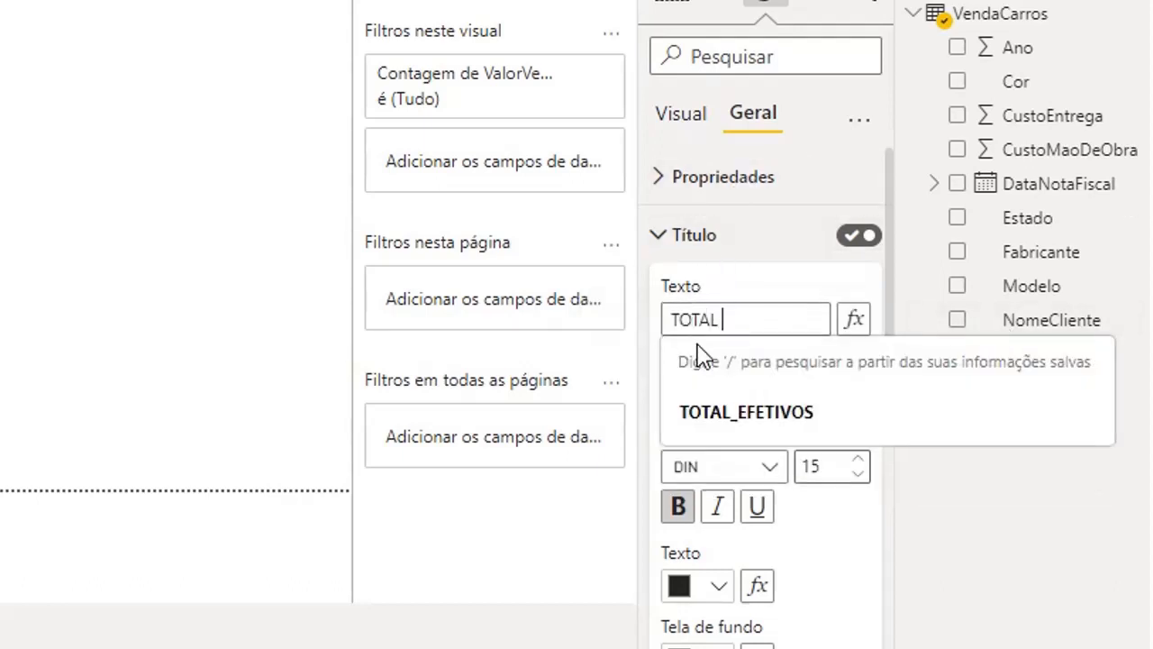
{"action": "type", "text": "DE CARRS"}
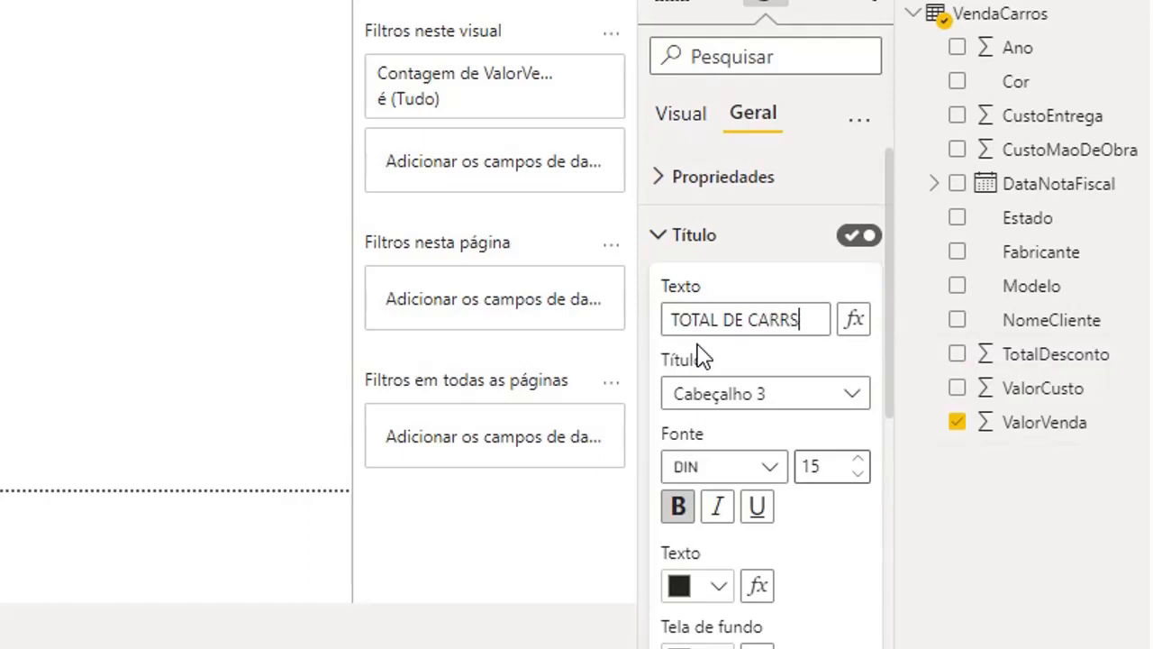
{"action": "key", "text": "BackSpace"}
{"action": "type", "text": "OS VENDIDOS"}
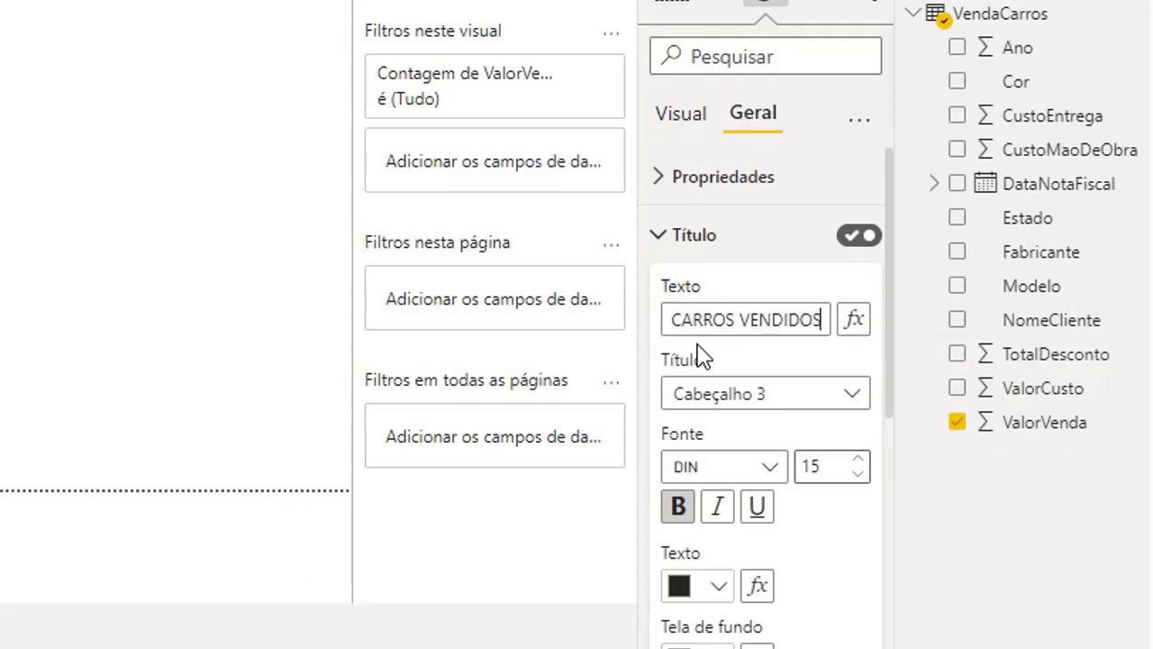
{"action": "left_click", "coordinate": [126, 390]}
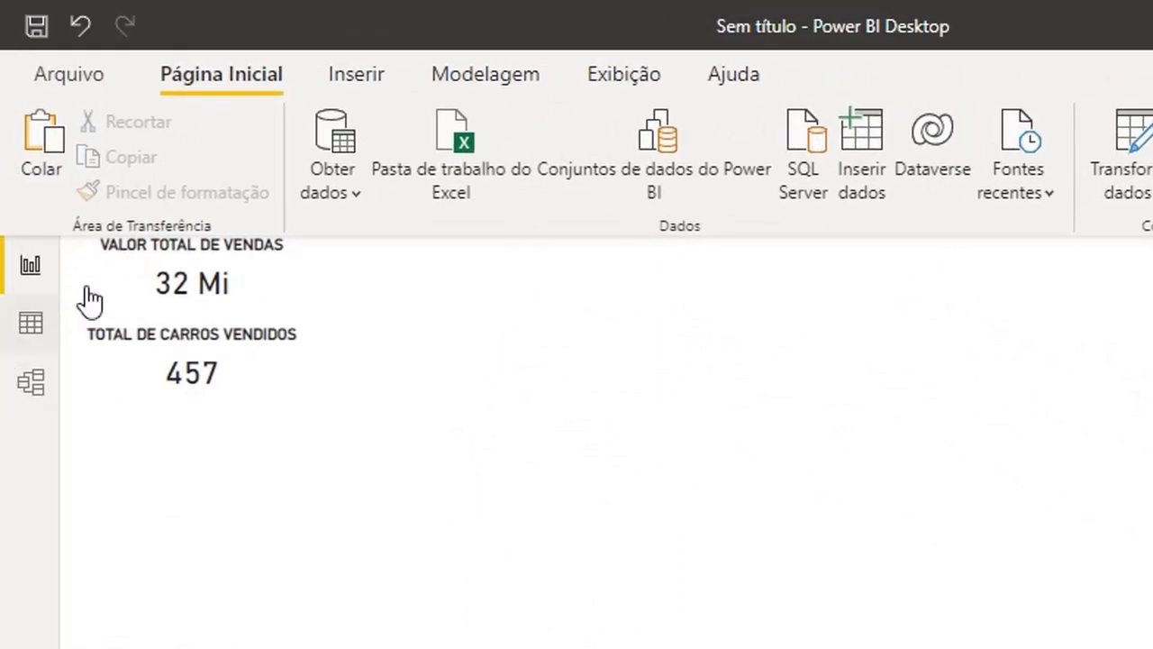
Step: Paste another copy of the total sales card and place it directly beneath the TOTAL DE CARROS VENDIDOS card
{"action": "left_click", "coordinate": [221, 372]}
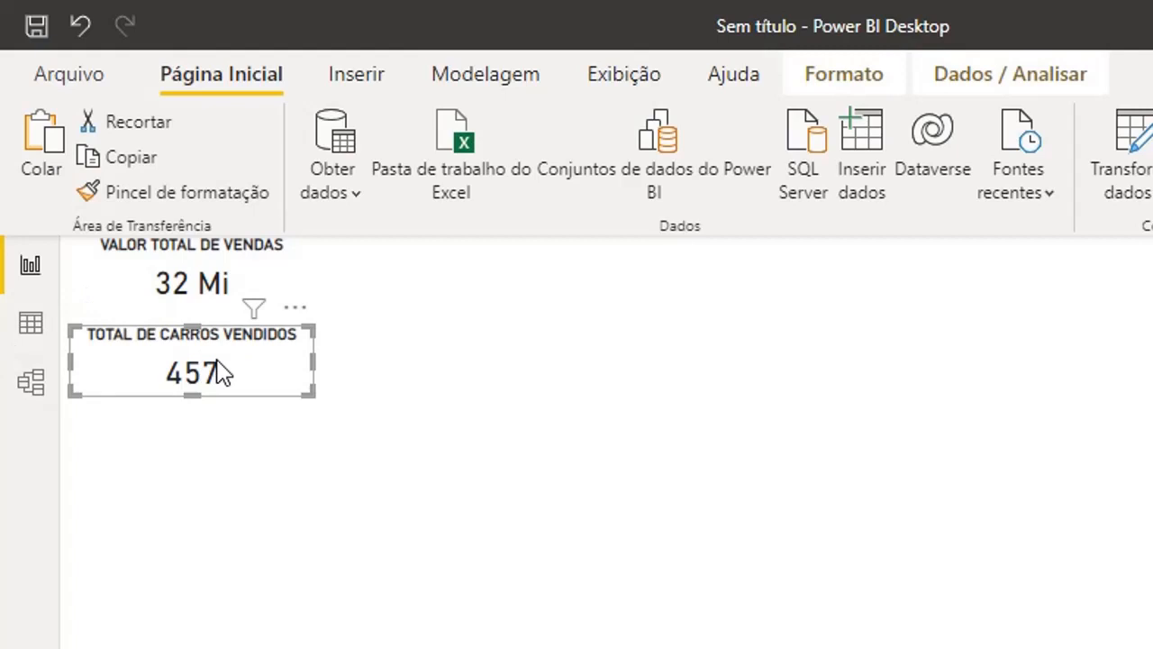
{"action": "right_click", "coordinate": [221, 372]}
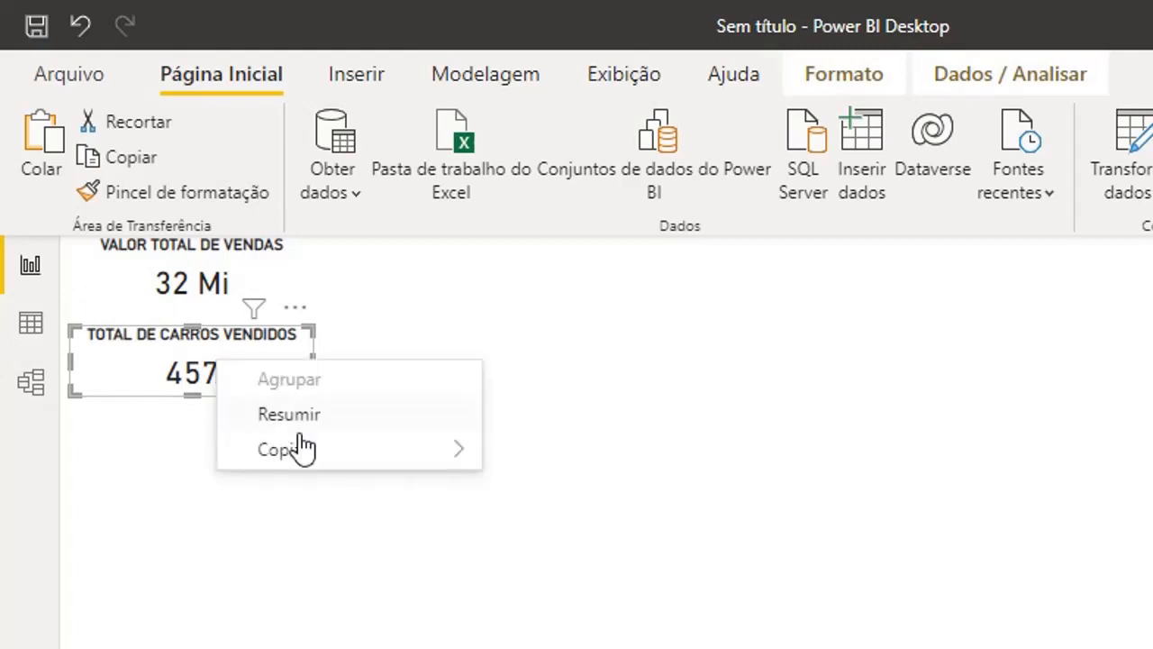
{"action": "mouse_move", "coordinate": [338, 453]}
{"action": "left_click", "coordinate": [573, 451]}
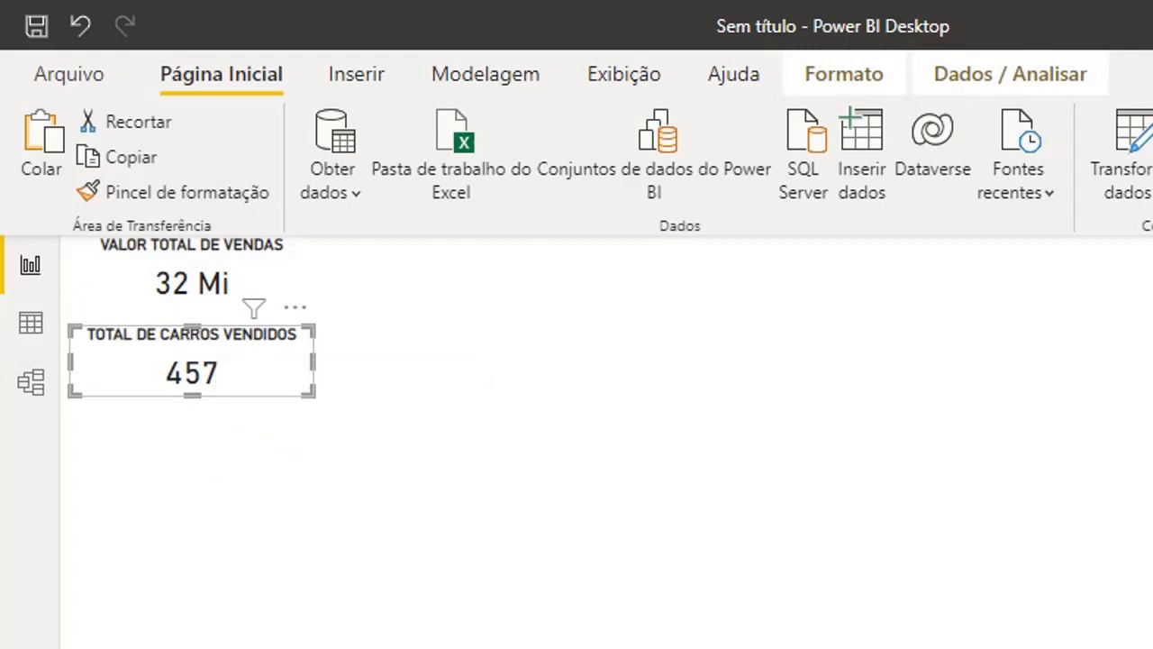
{"action": "key", "text": "ctrl+v"}
{"action": "left_click_drag", "start_coordinate": [165, 288], "coordinate": [160, 453]}
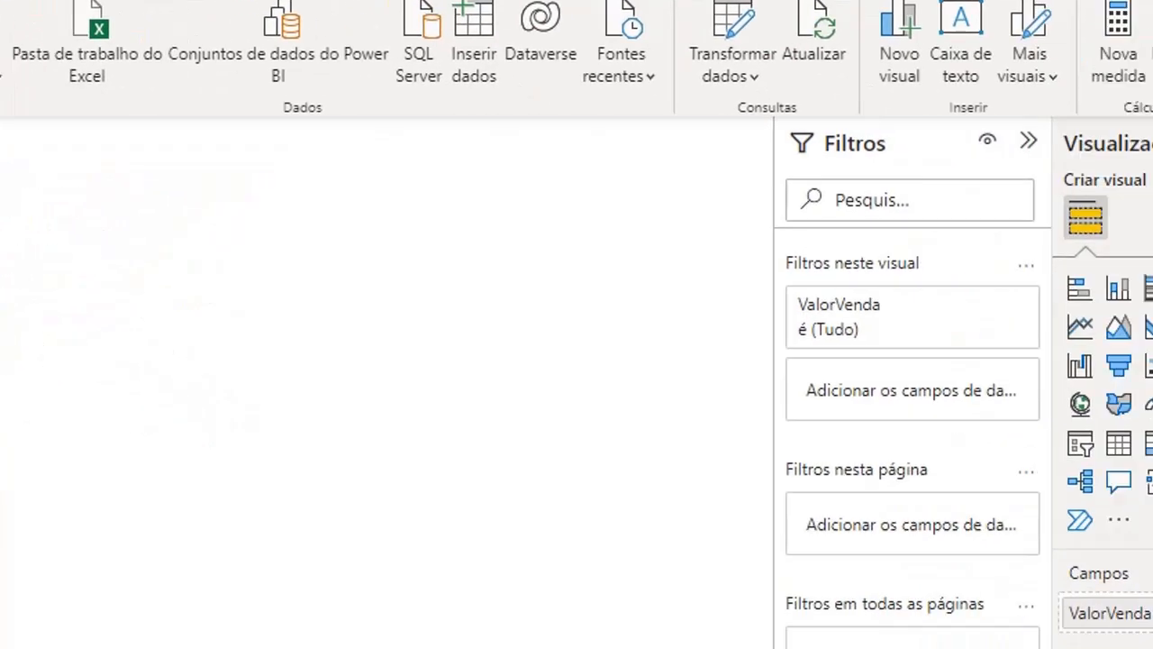
Step: Change the aggregation of ValorVenda in the new card to Média and set its title text to "VALOR MÉDIIO"
{"action": "left_click", "coordinate": [868, 481]}
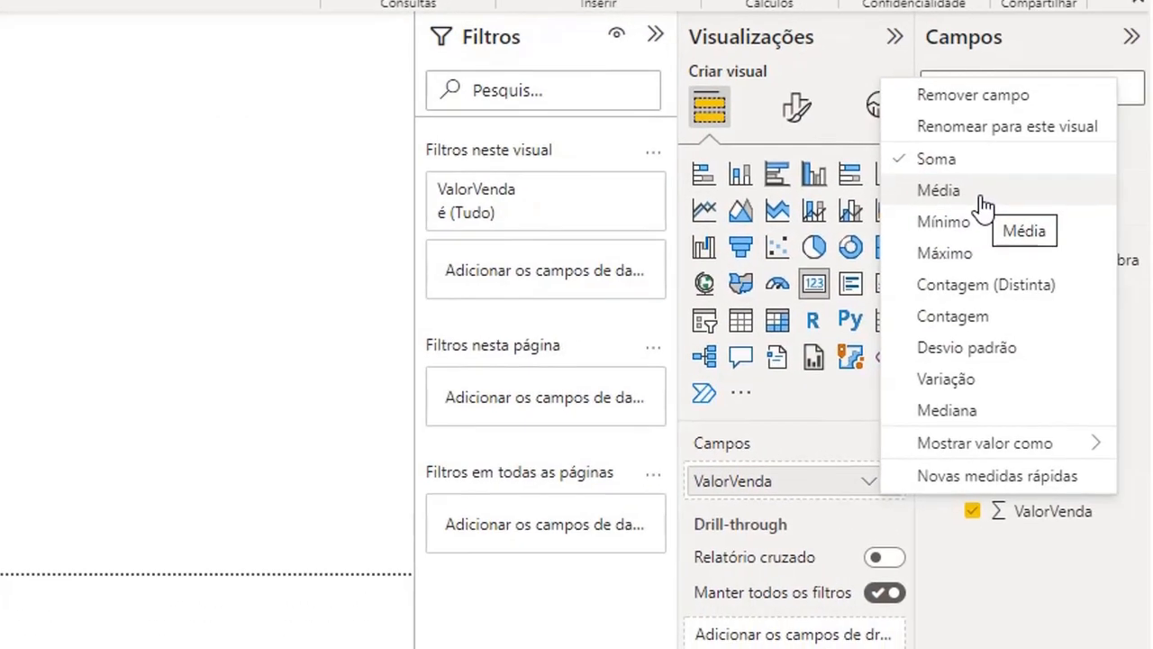
{"action": "left_click", "coordinate": [953, 198]}
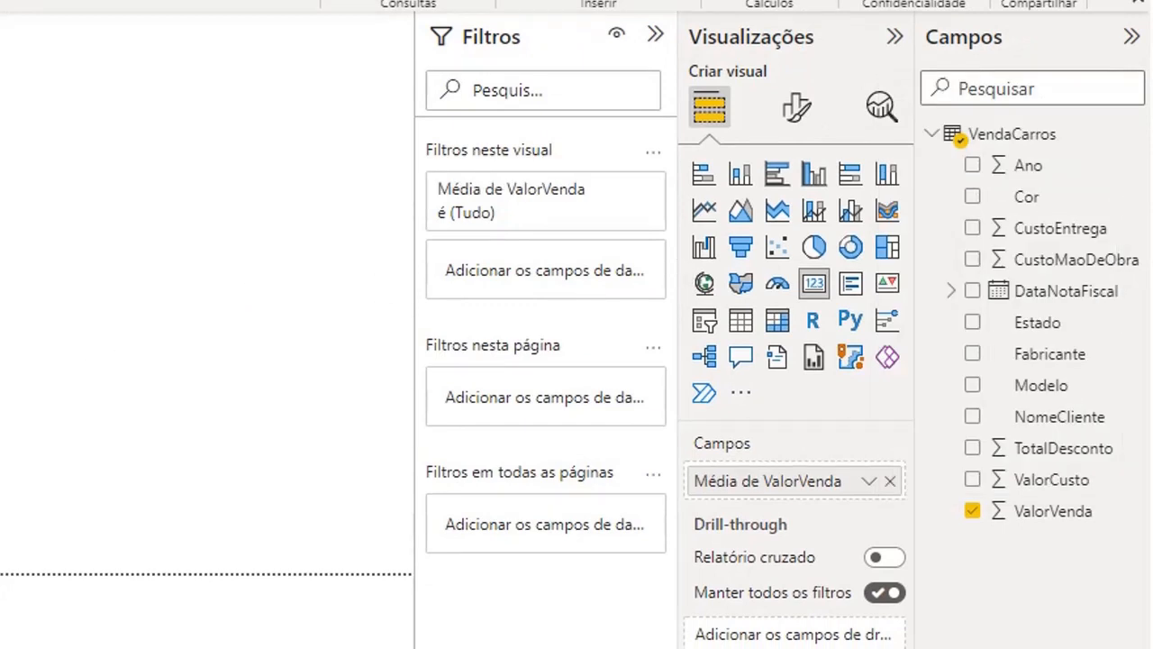
{"action": "left_click", "coordinate": [793, 112]}
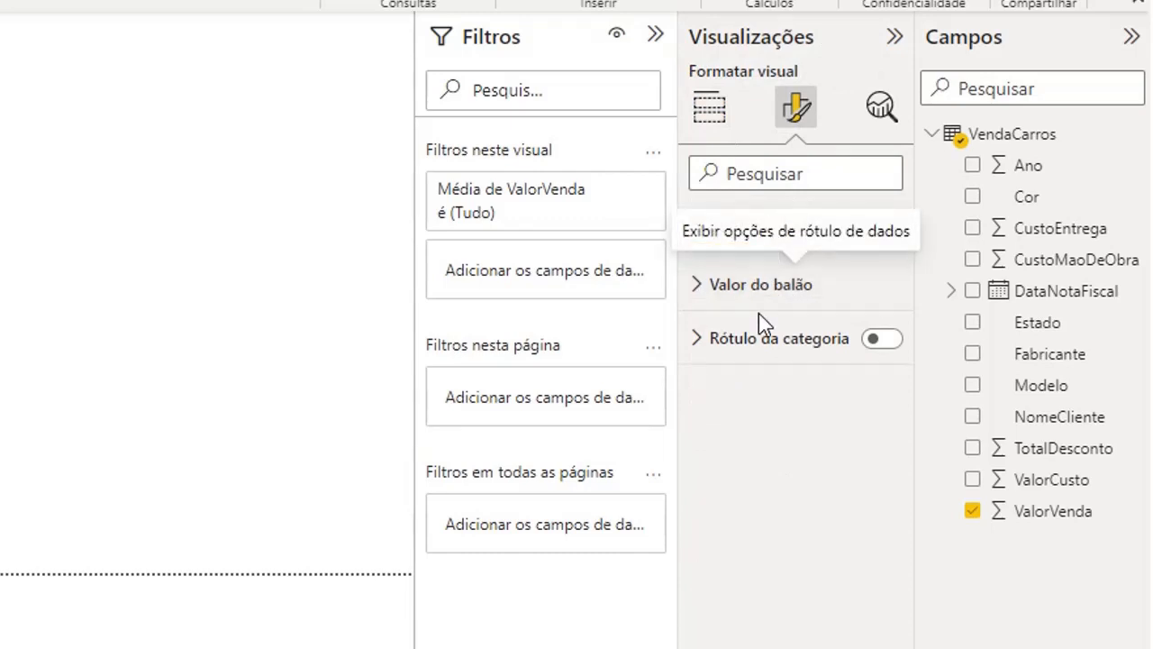
{"action": "left_click", "coordinate": [786, 227]}
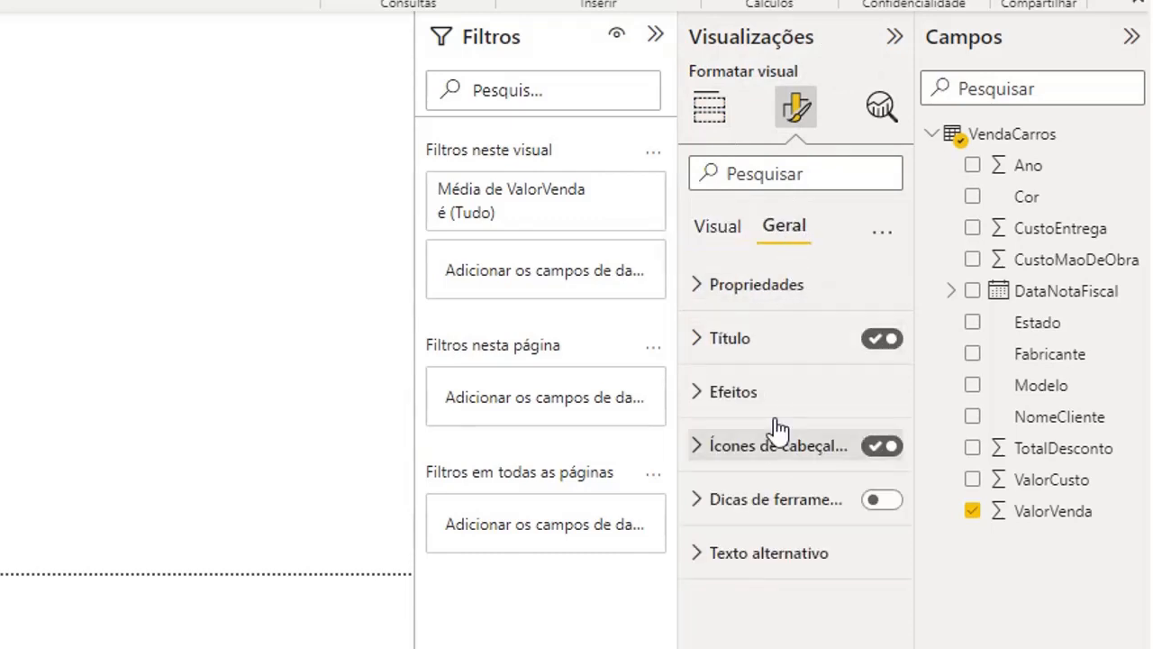
{"action": "left_click", "coordinate": [732, 339]}
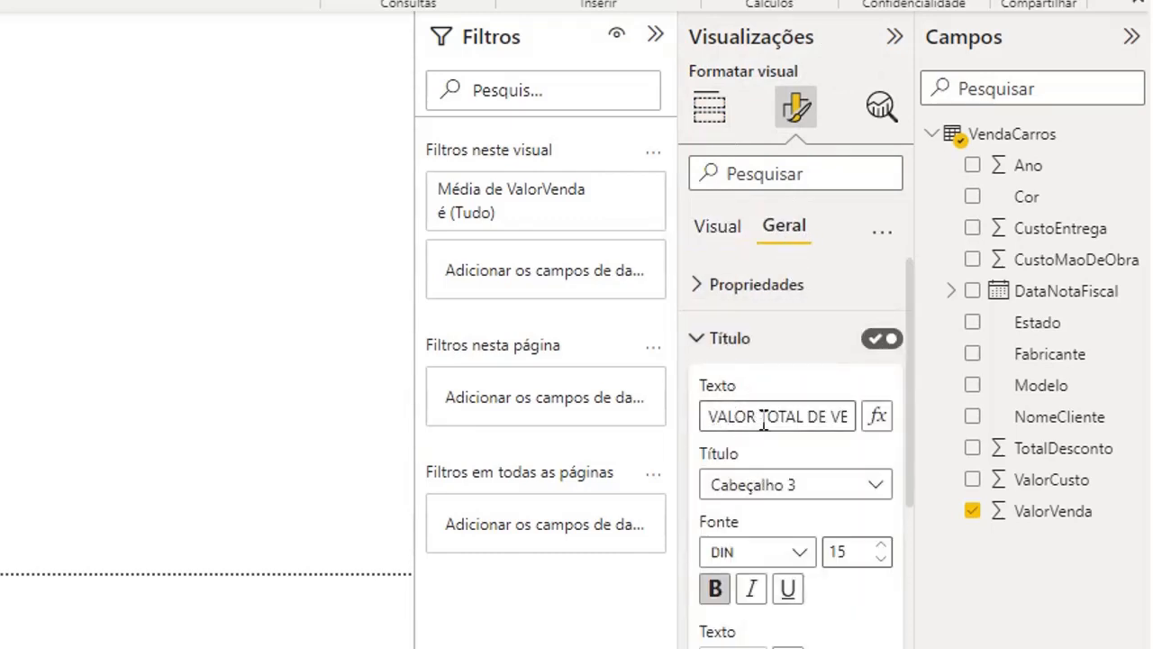
{"action": "left_click_drag", "start_coordinate": [764, 420], "coordinate": [988, 430]}
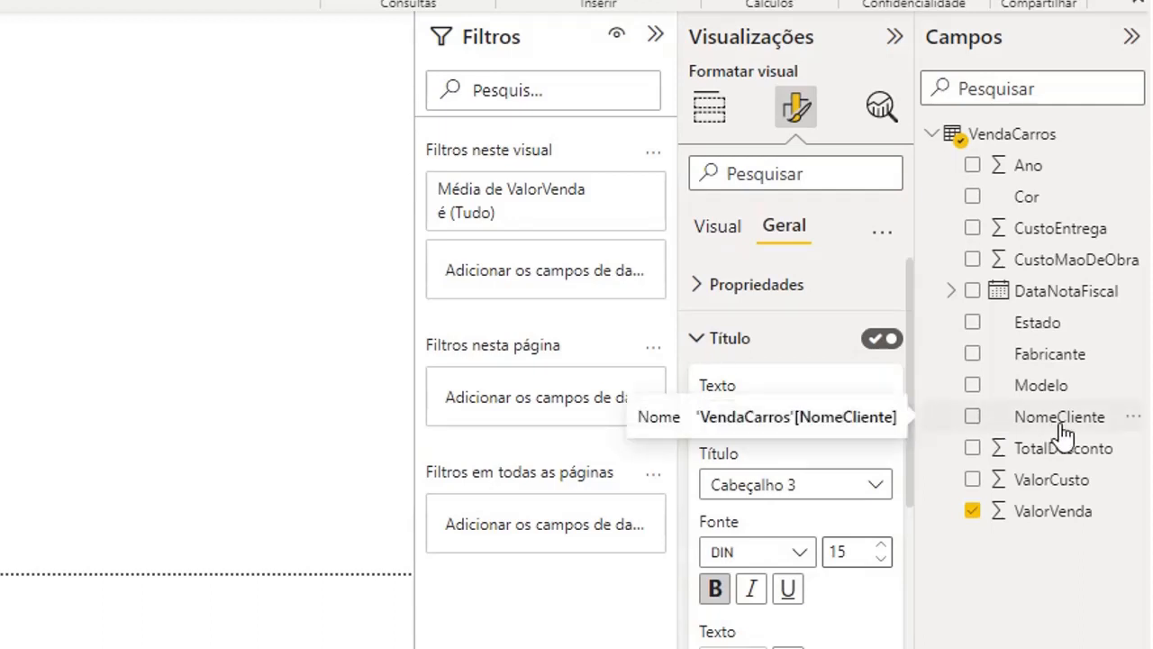
{"action": "type", "text": "MÉDIIO"}
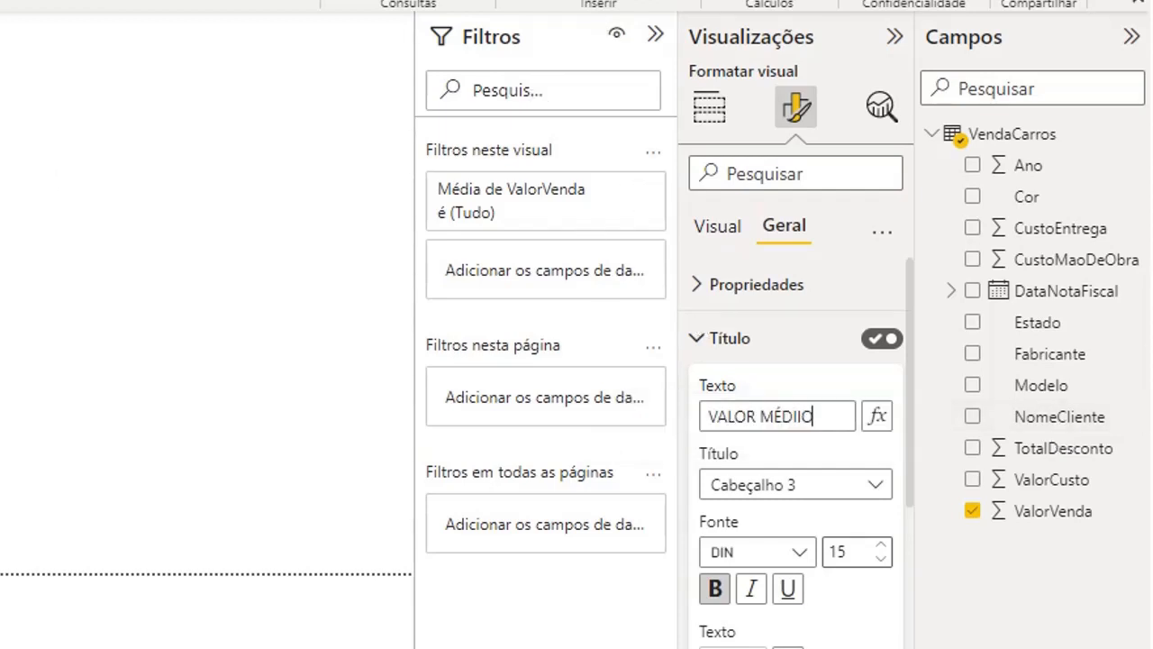
{"action": "left_click", "coordinate": [6, 243]}
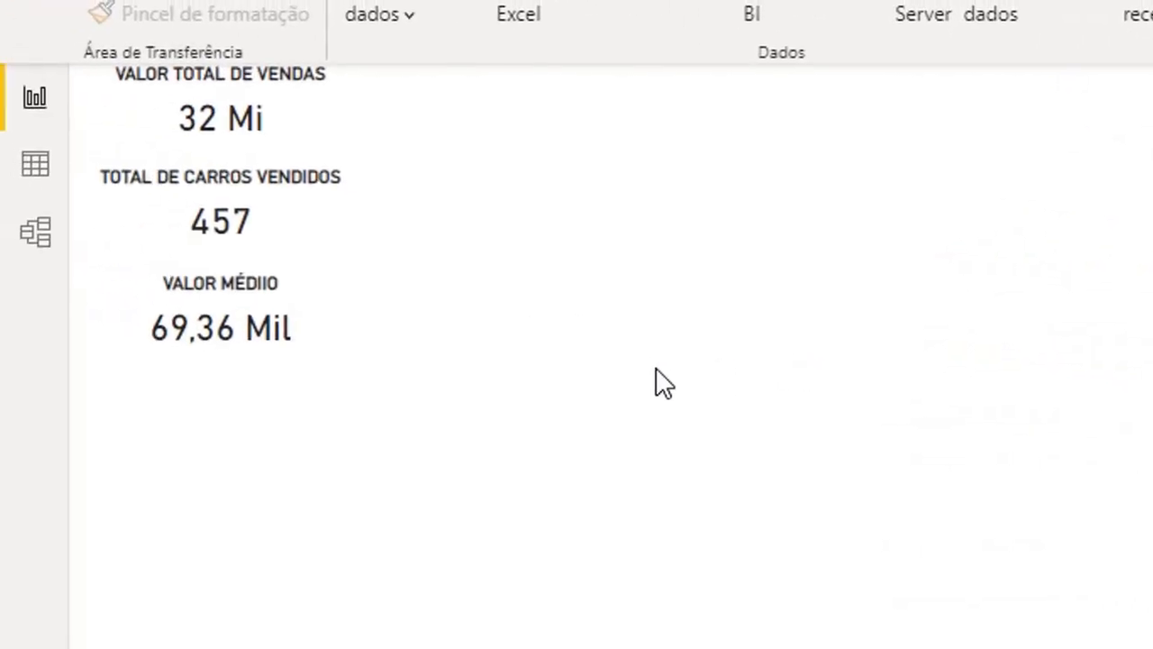
Step: Examine the title and size settings of the VALOR TOTAL DE VENDAS card
{"action": "left_click", "coordinate": [242, 119]}
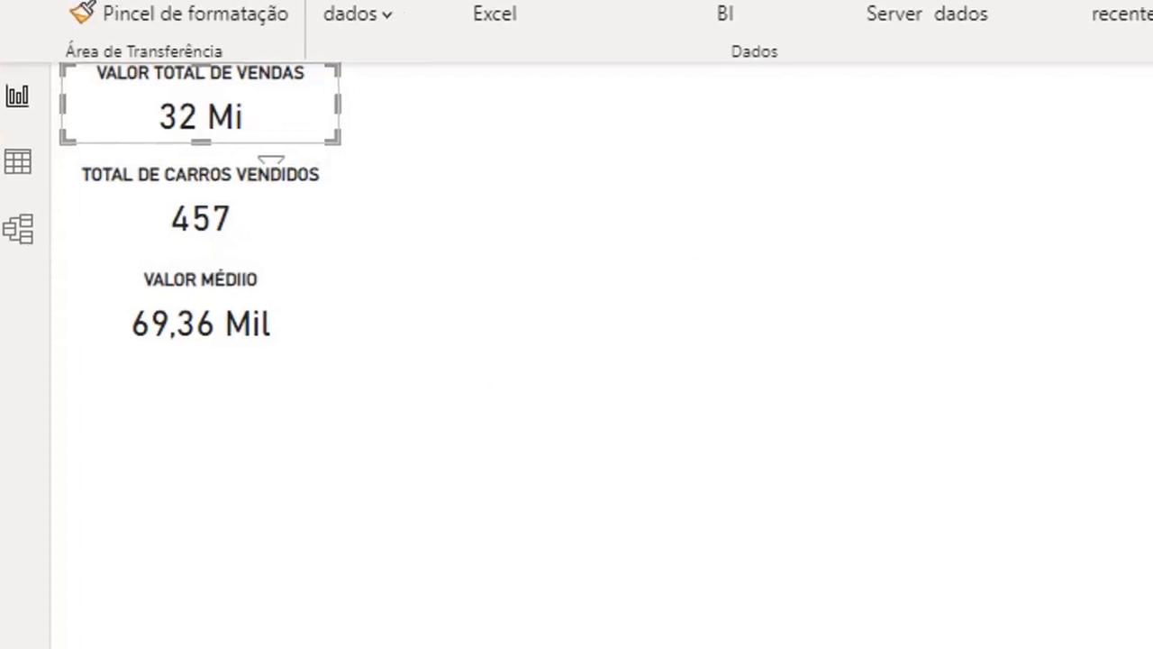
{"action": "left_click", "coordinate": [836, 241]}
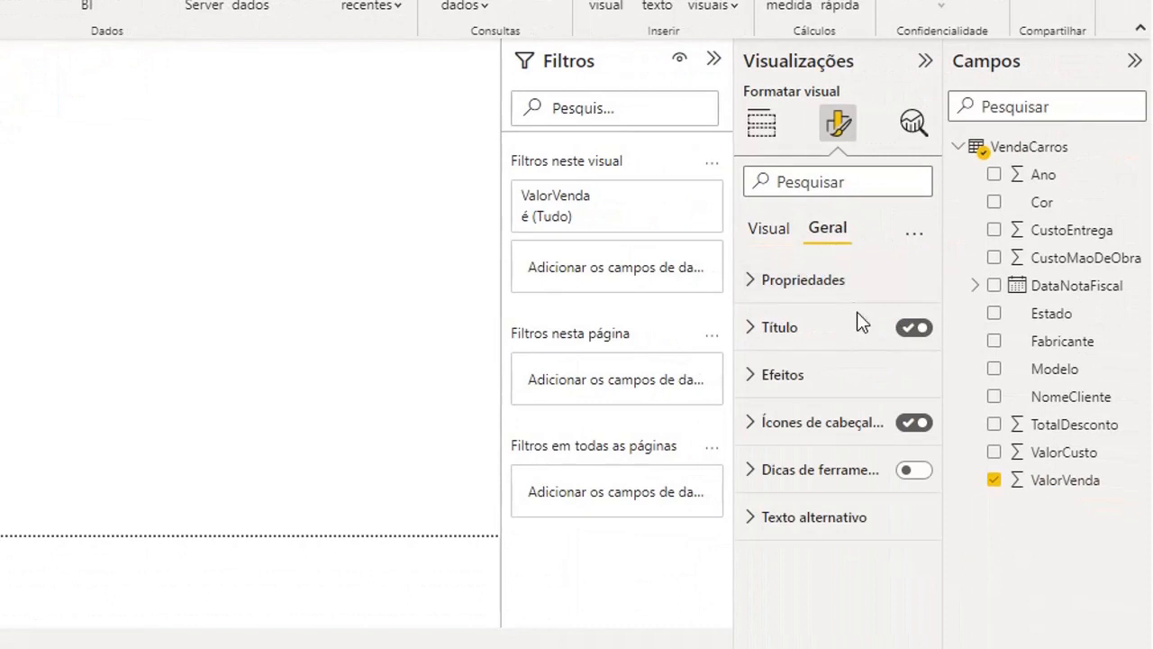
{"action": "left_click", "coordinate": [765, 330]}
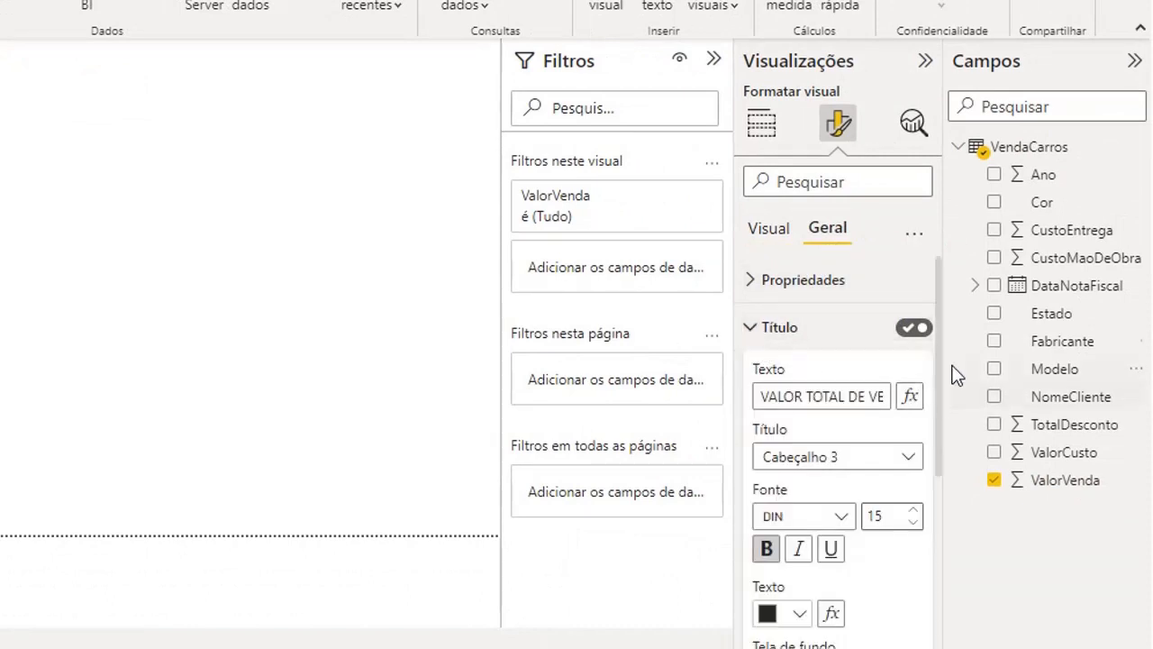
{"action": "left_click_drag", "start_coordinate": [937, 314], "coordinate": [958, 517]}
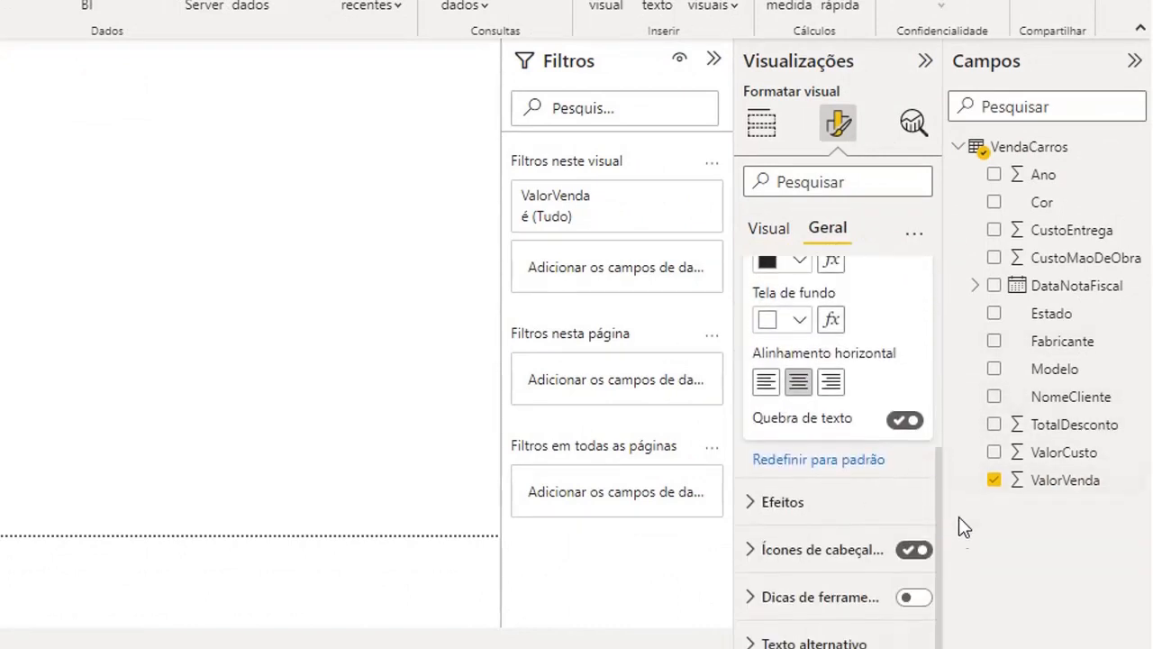
{"action": "left_click_drag", "start_coordinate": [962, 580], "coordinate": [945, 298]}
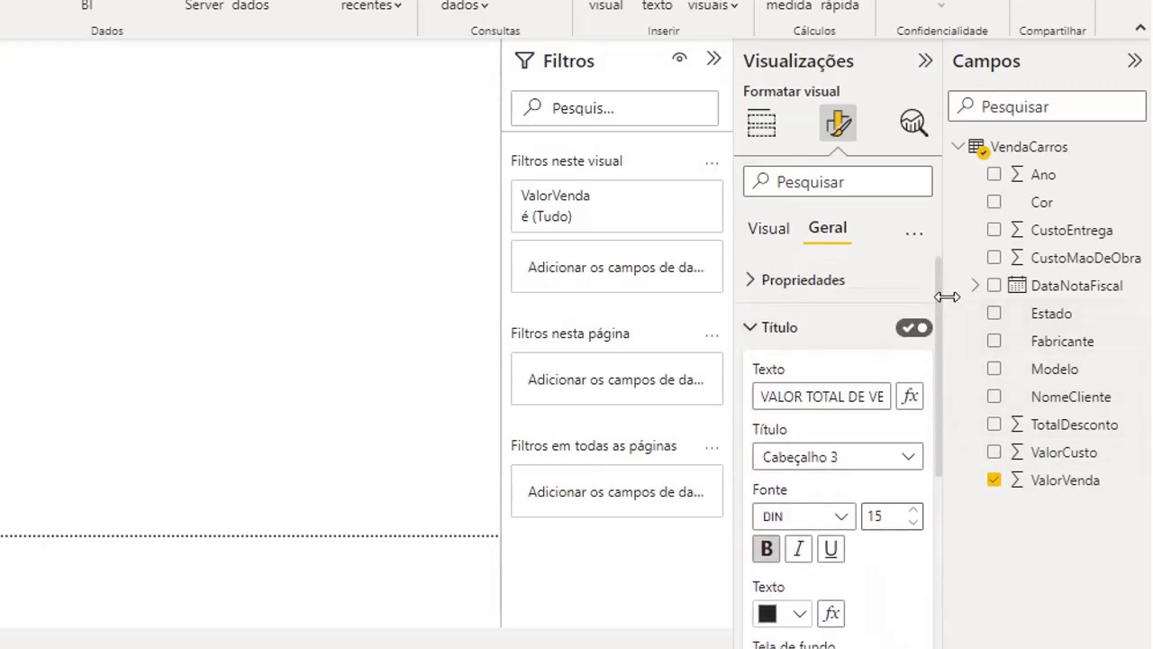
{"action": "left_click", "coordinate": [757, 279]}
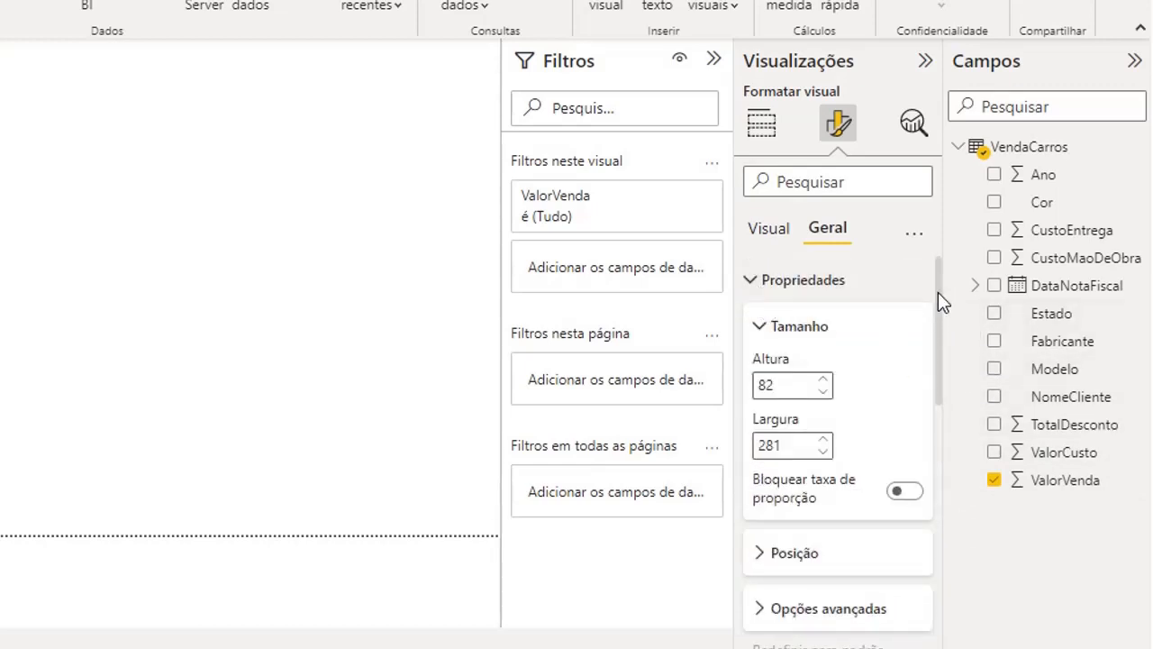
{"action": "left_click_drag", "start_coordinate": [938, 292], "coordinate": [917, 243]}
Step: Set the display units of the total sales card's callout value to Milhares
{"action": "left_click", "coordinate": [757, 243]}
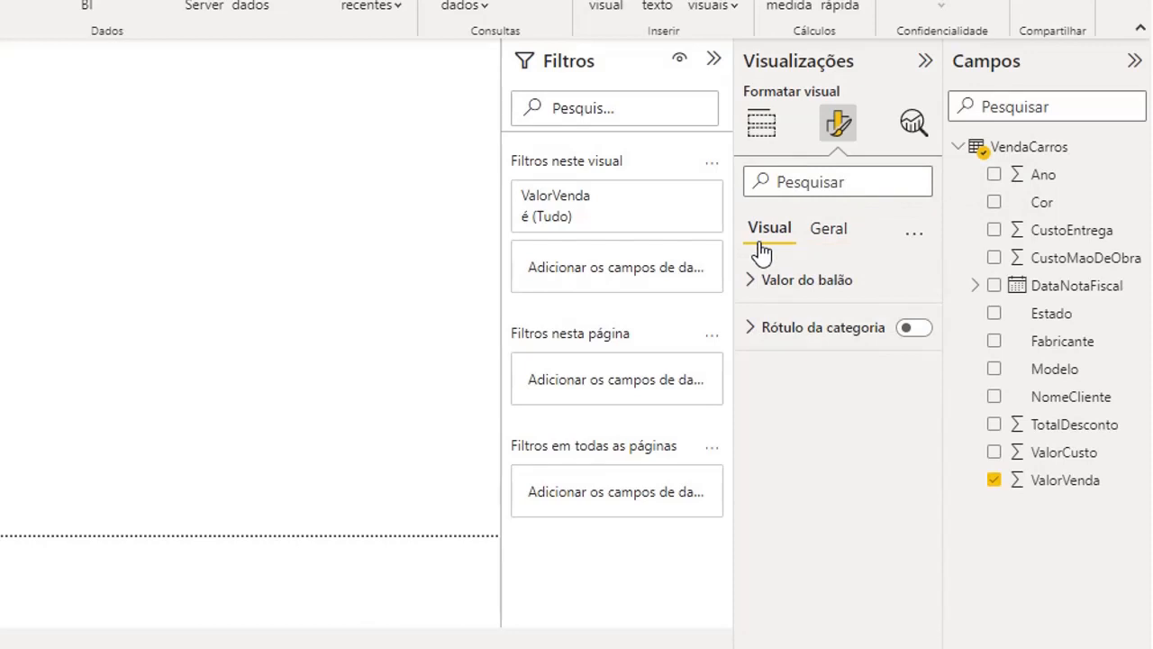
{"action": "left_click", "coordinate": [750, 280]}
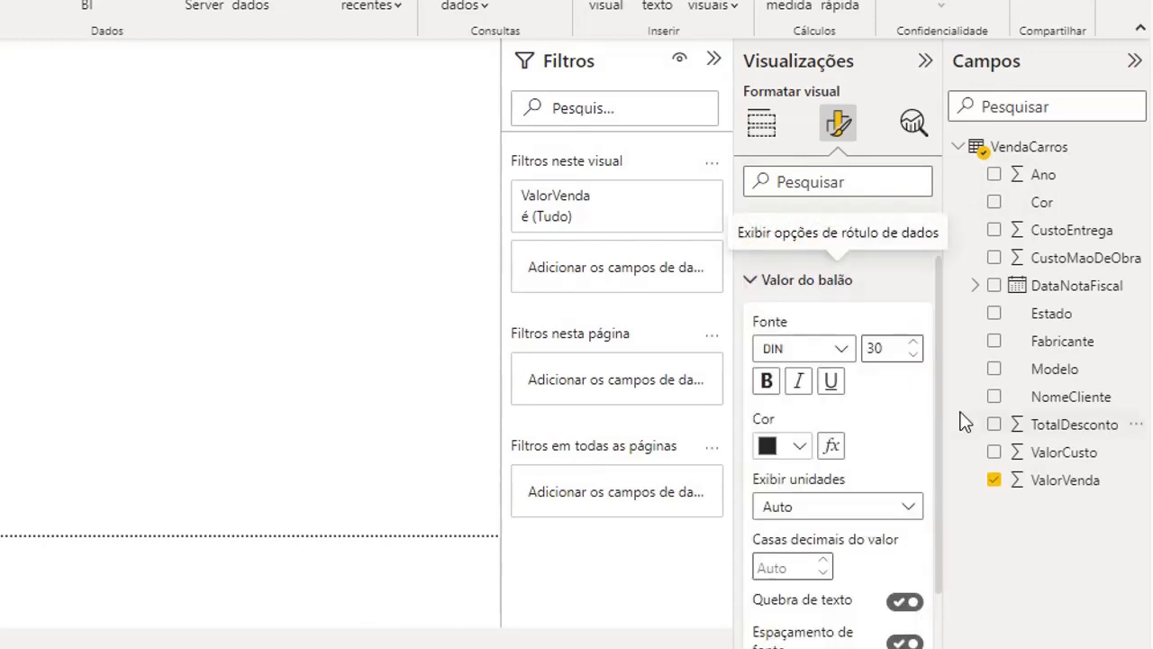
{"action": "left_click", "coordinate": [912, 510]}
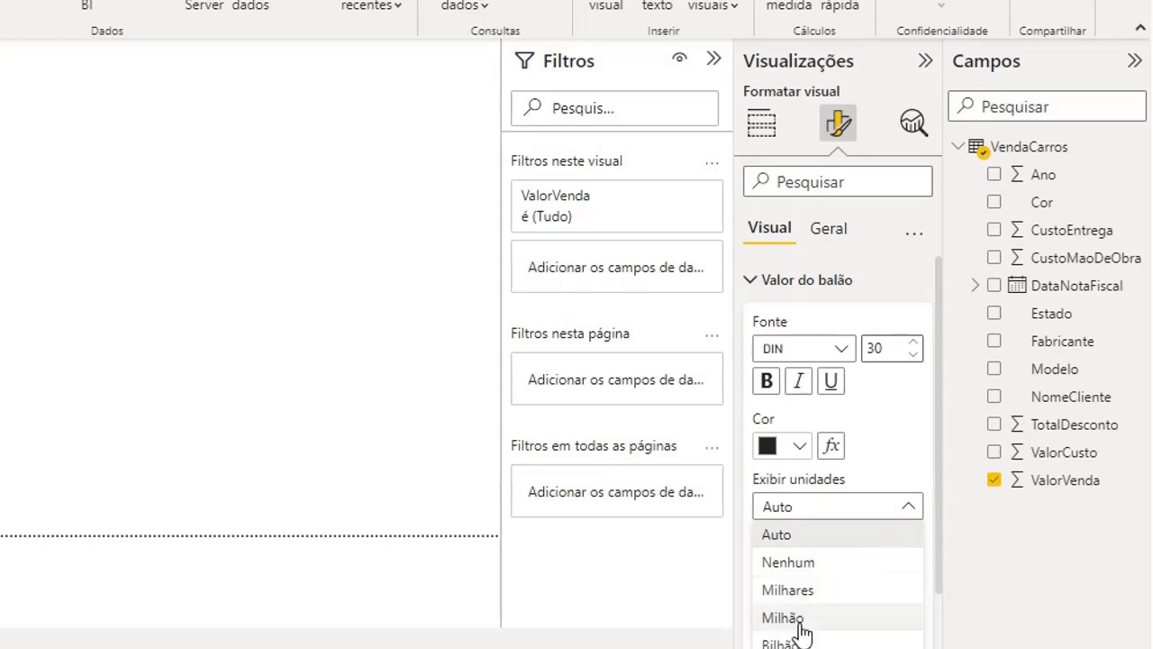
{"action": "left_click", "coordinate": [800, 589]}
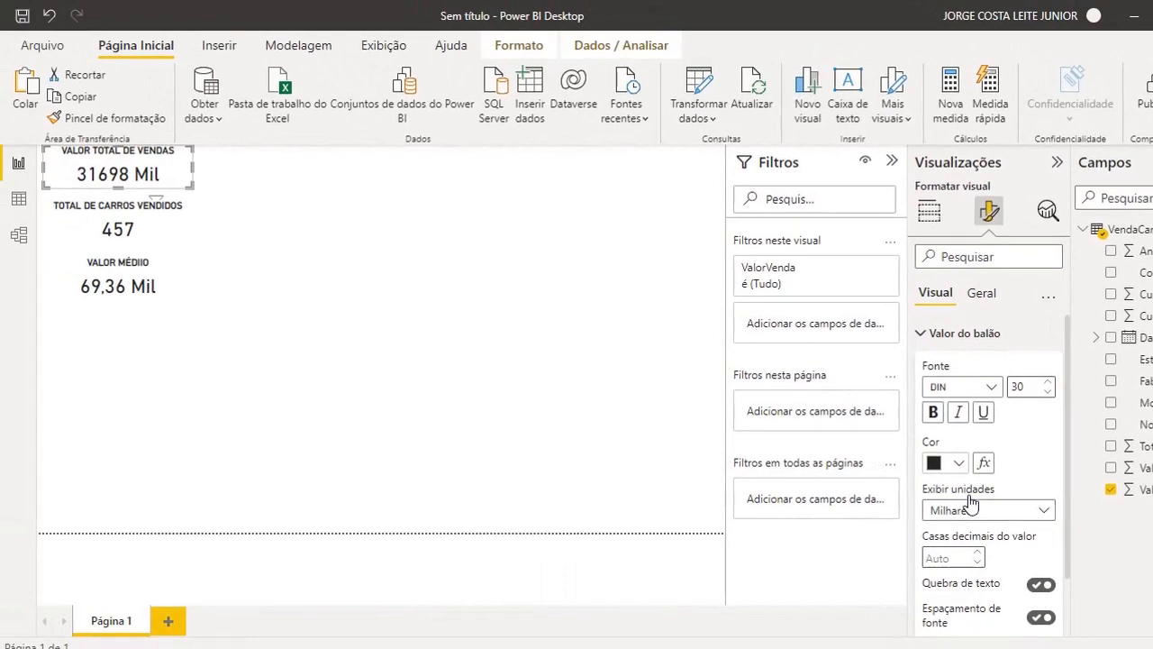
Step: Set the total sales card's callout value to display in Milhão units with 3 decimal places
{"action": "left_click", "coordinate": [1045, 512]}
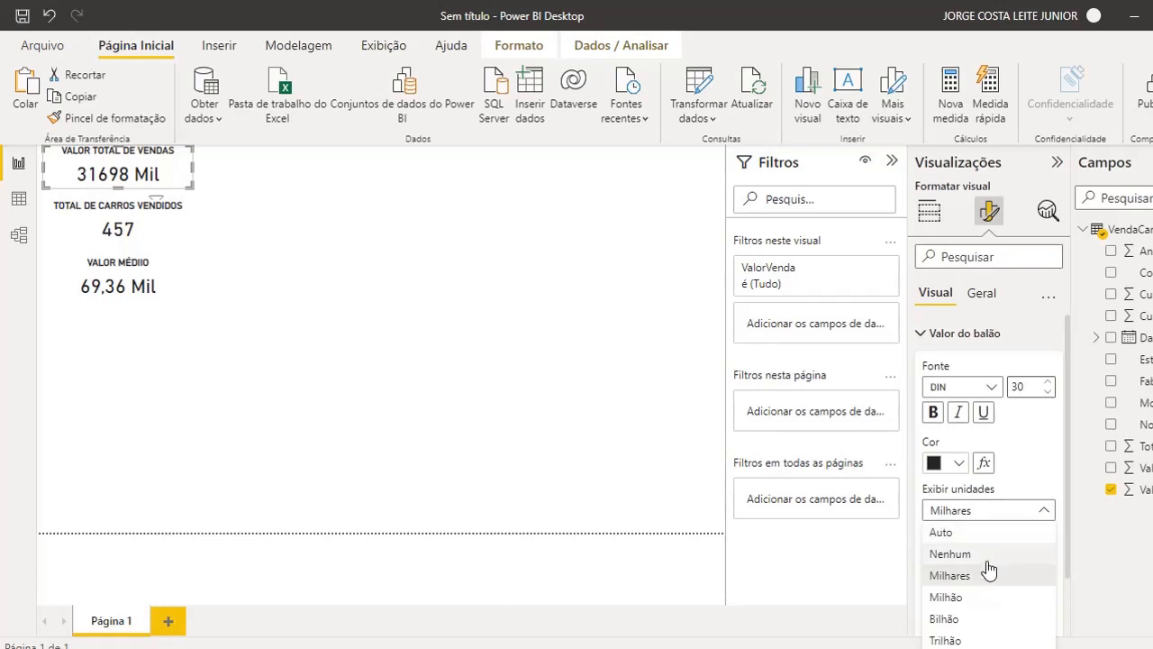
{"action": "left_click", "coordinate": [957, 598]}
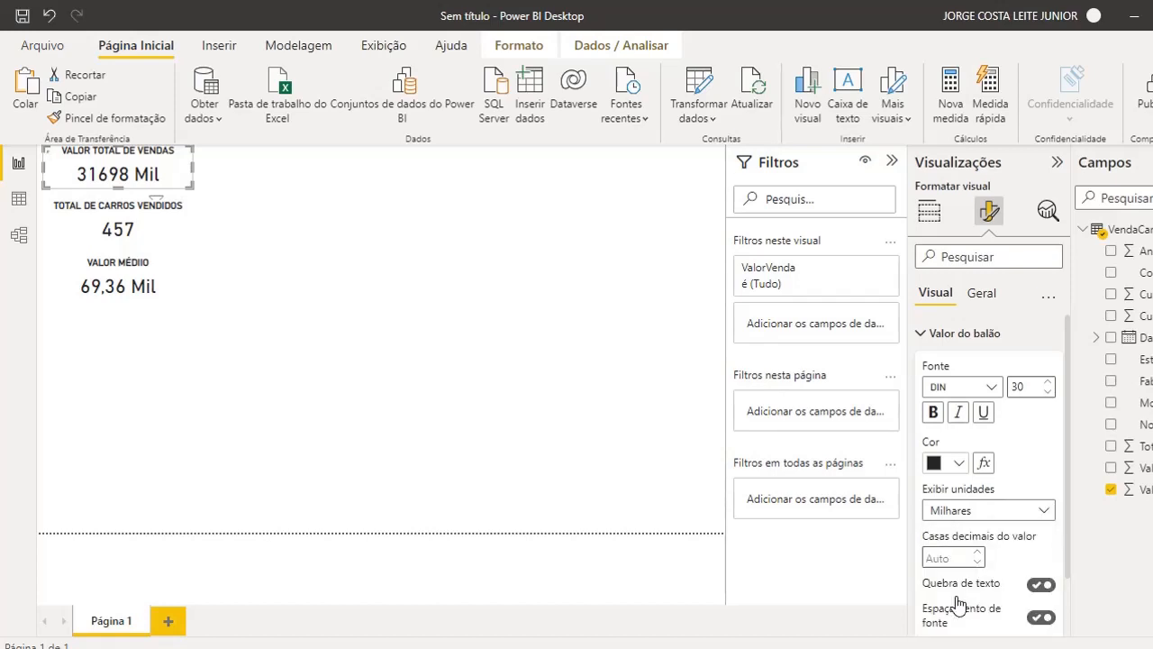
{"action": "left_click", "coordinate": [979, 553]}
{"action": "left_click", "coordinate": [979, 553]}
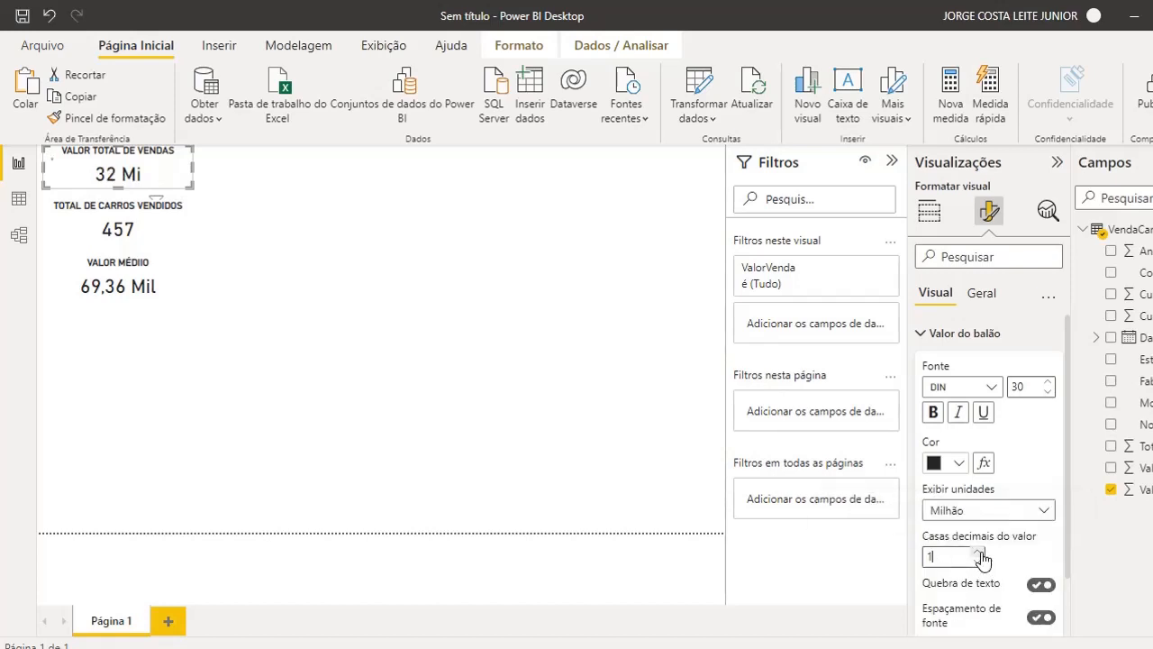
{"action": "left_click", "coordinate": [980, 553]}
{"action": "left_click", "coordinate": [980, 553]}
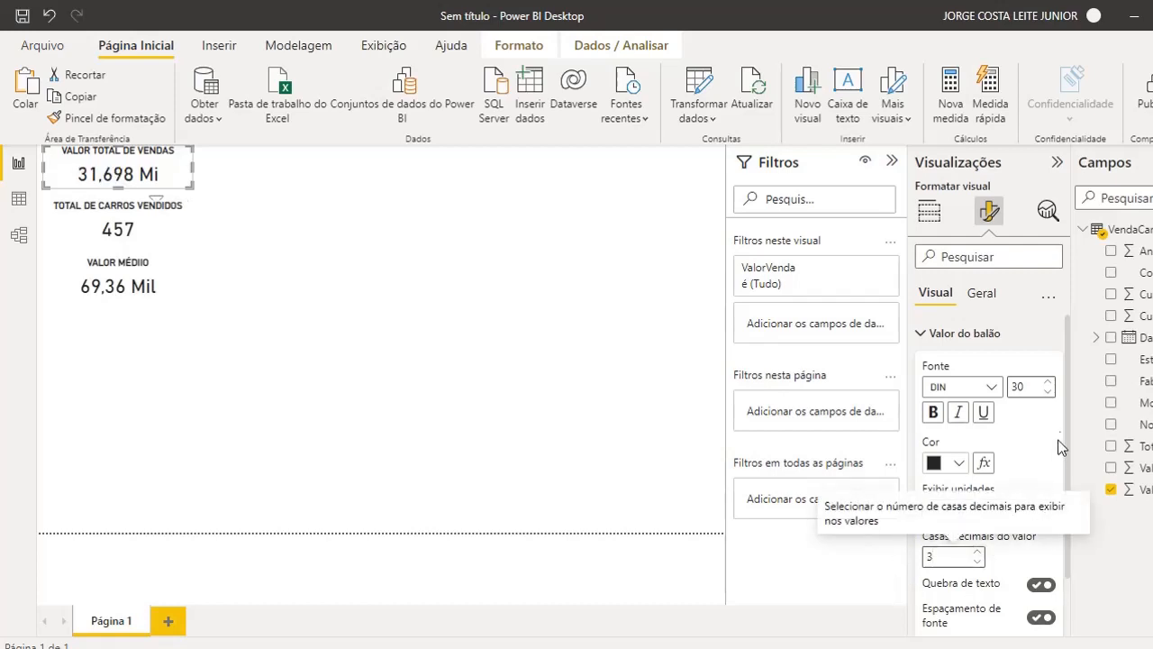
{"action": "scroll", "coordinate": [1067, 406], "scroll_direction": "down", "scroll_amount": 1}
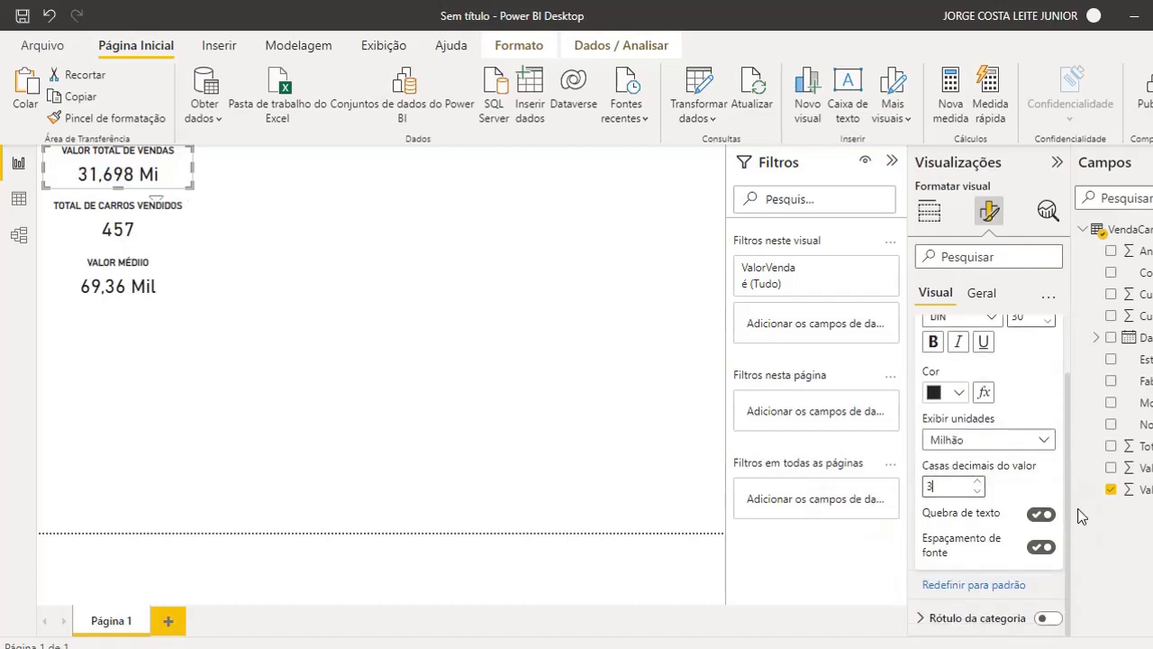
Step: Examine the list of distinct Fabricante values in the VendaCarros data table
{"action": "left_click", "coordinate": [411, 322]}
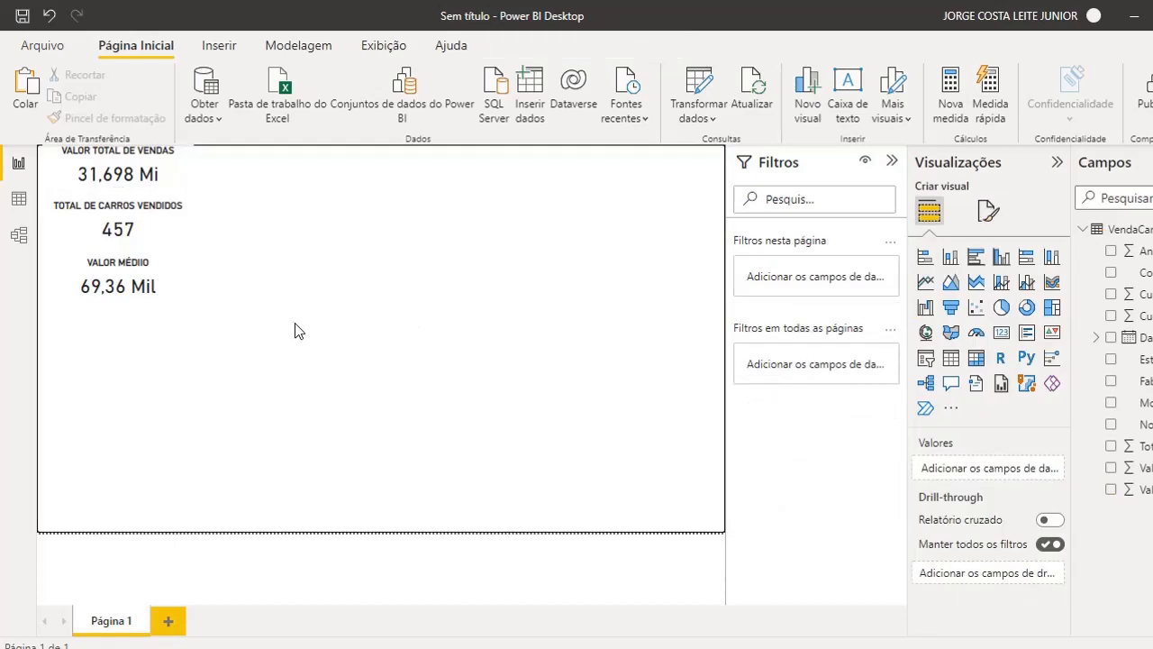
{"action": "left_click", "coordinate": [20, 199]}
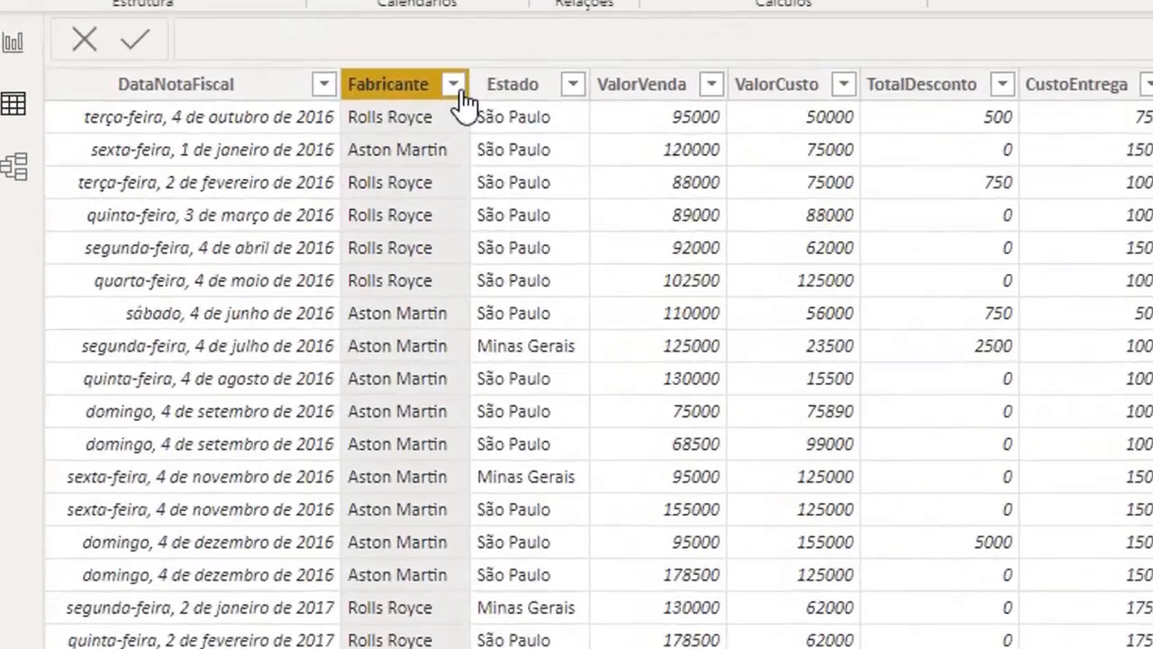
{"action": "left_click", "coordinate": [275, 188]}
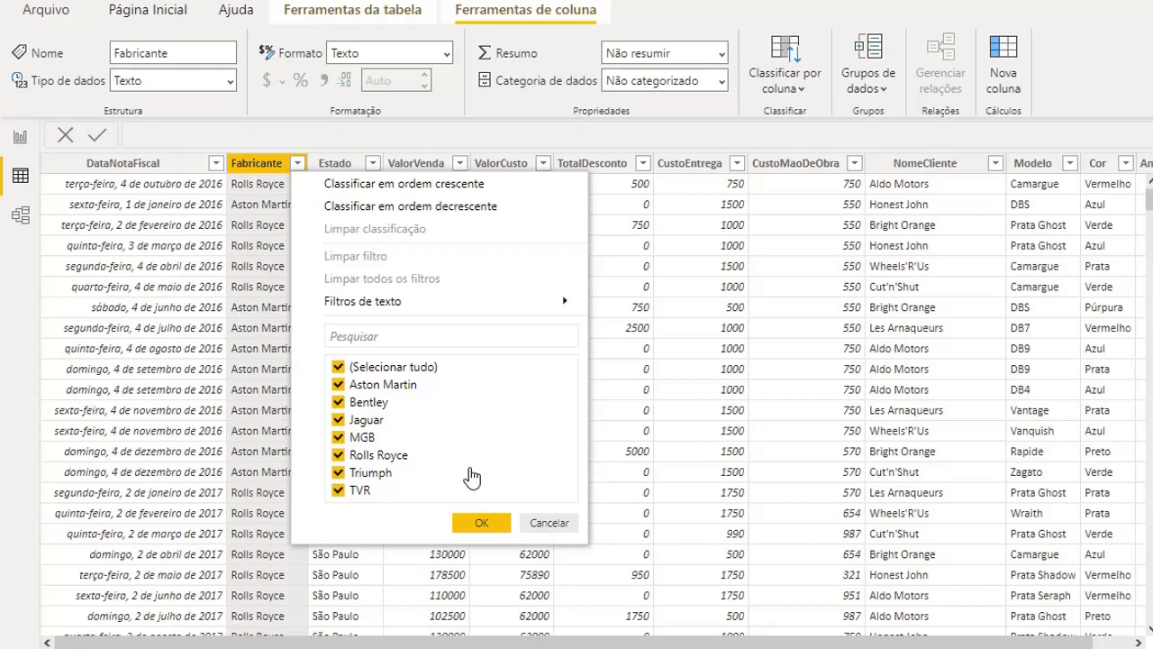
{"action": "left_click", "coordinate": [481, 524]}
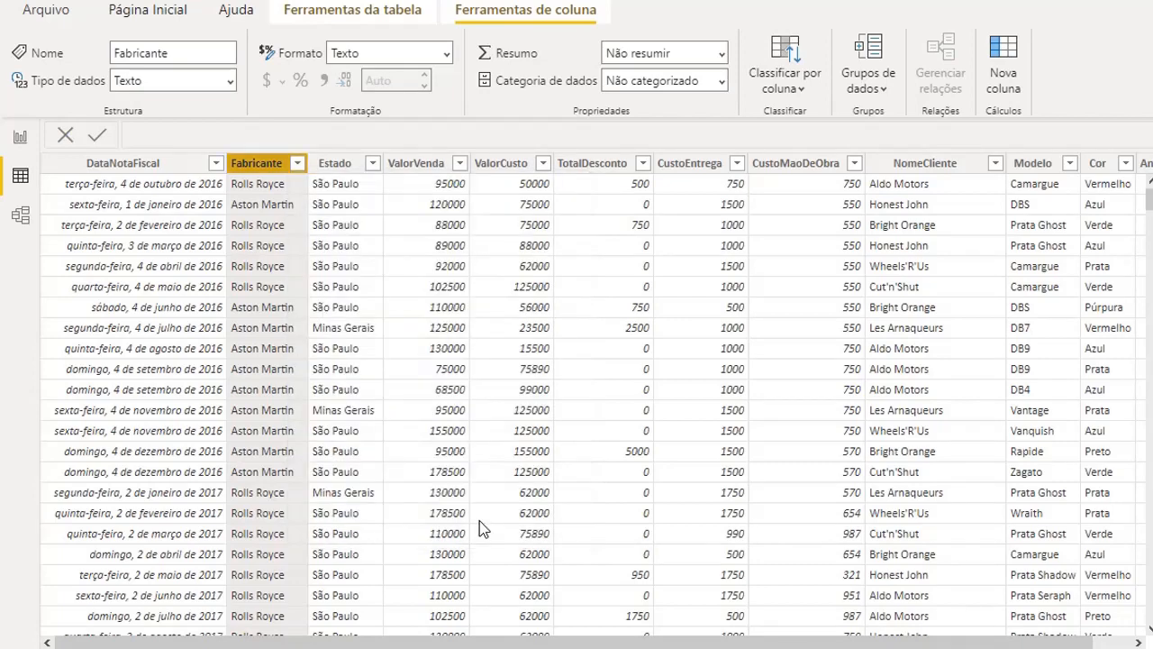
Step: Insert an enlarged pie chart beside the cards on the report page, with Fabricante as its legend
{"action": "left_click", "coordinate": [22, 141]}
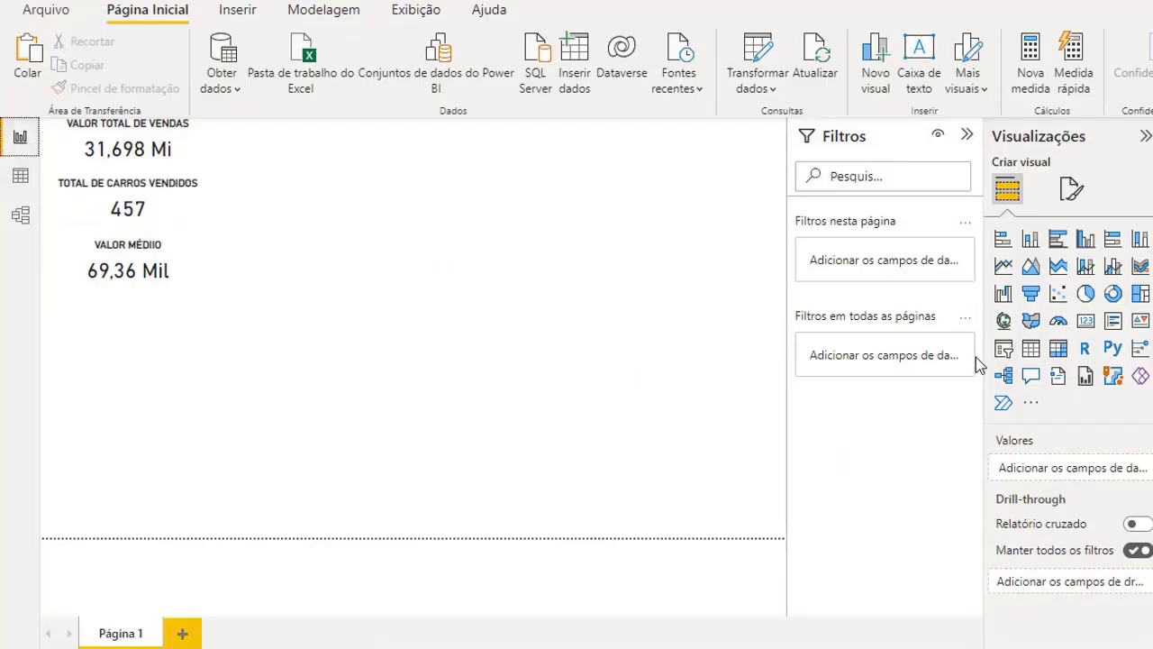
{"action": "left_click", "coordinate": [1087, 295]}
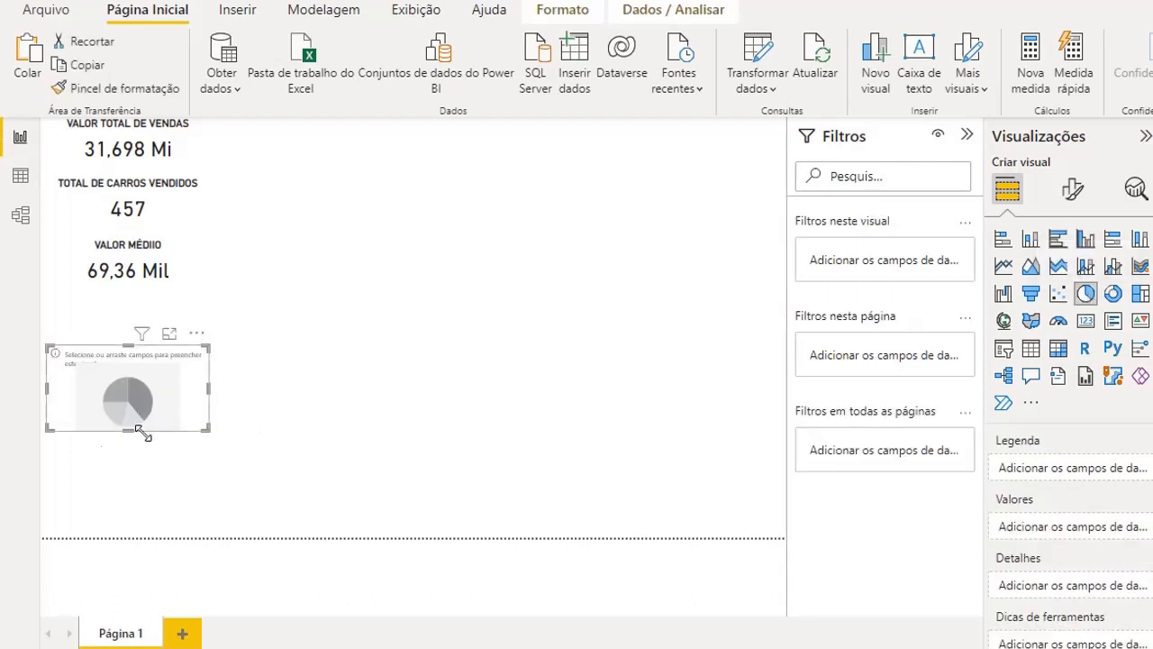
{"action": "left_click_drag", "start_coordinate": [85, 405], "coordinate": [244, 173]}
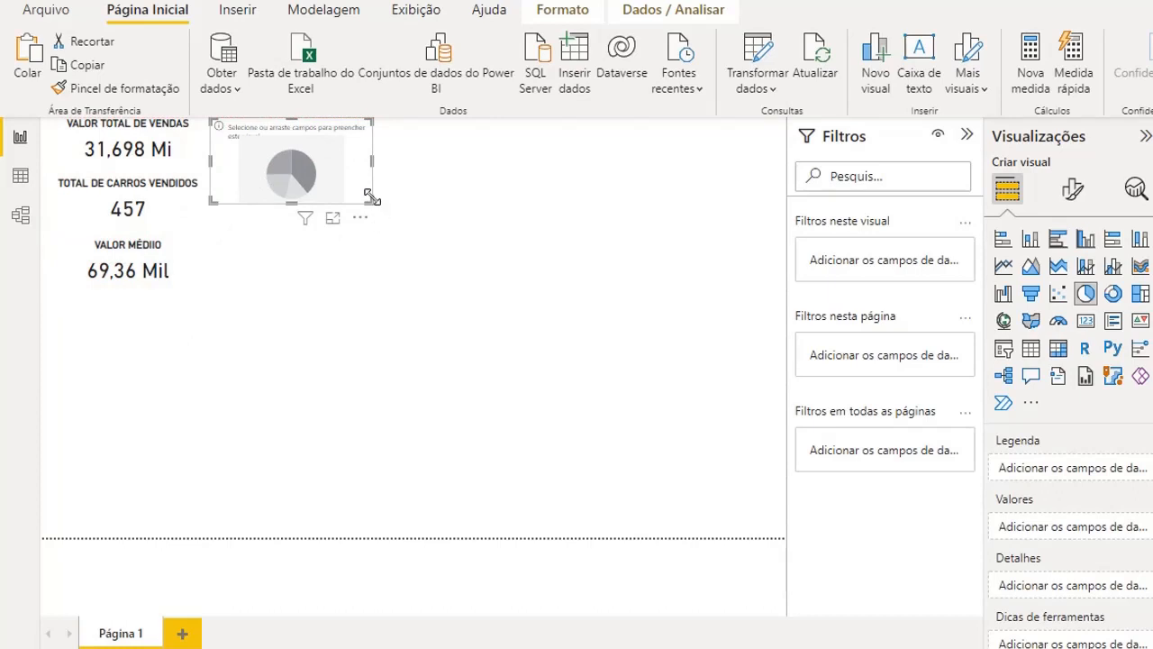
{"action": "left_click_drag", "start_coordinate": [373, 204], "coordinate": [436, 272]}
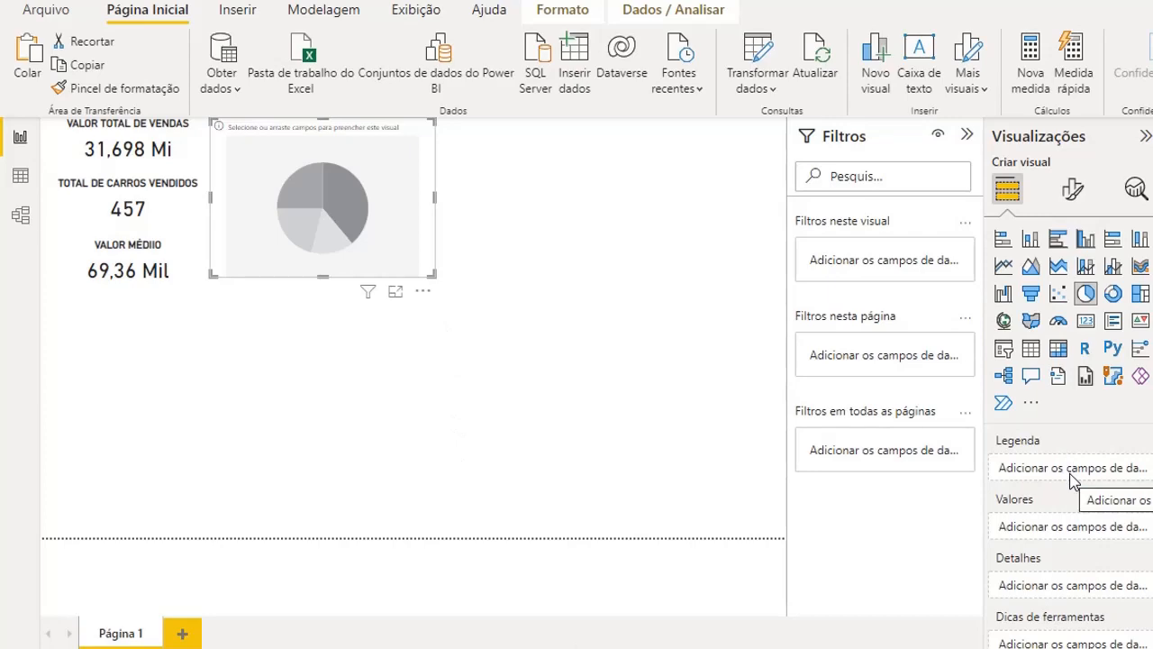
{"action": "left_click_drag", "start_coordinate": [1072, 360], "coordinate": [910, 456]}
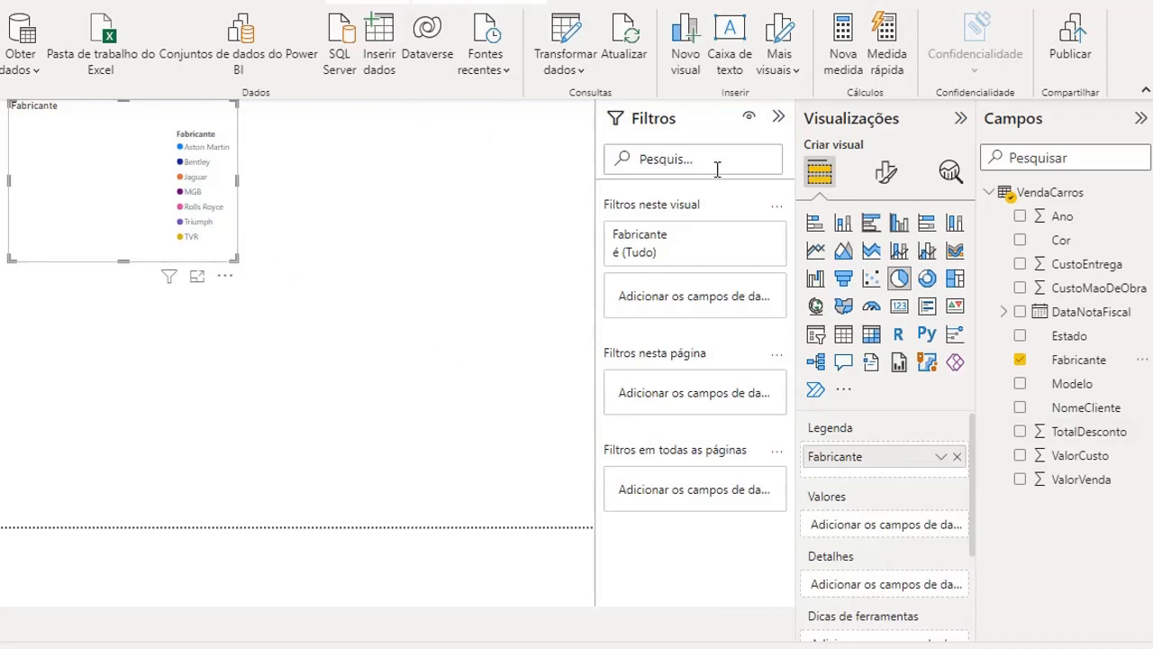
Step: Set the page view to Ajustar à largura and collapse the Filtros pane
{"action": "left_click", "coordinate": [216, 3]}
{"action": "left_click", "coordinate": [444, 97]}
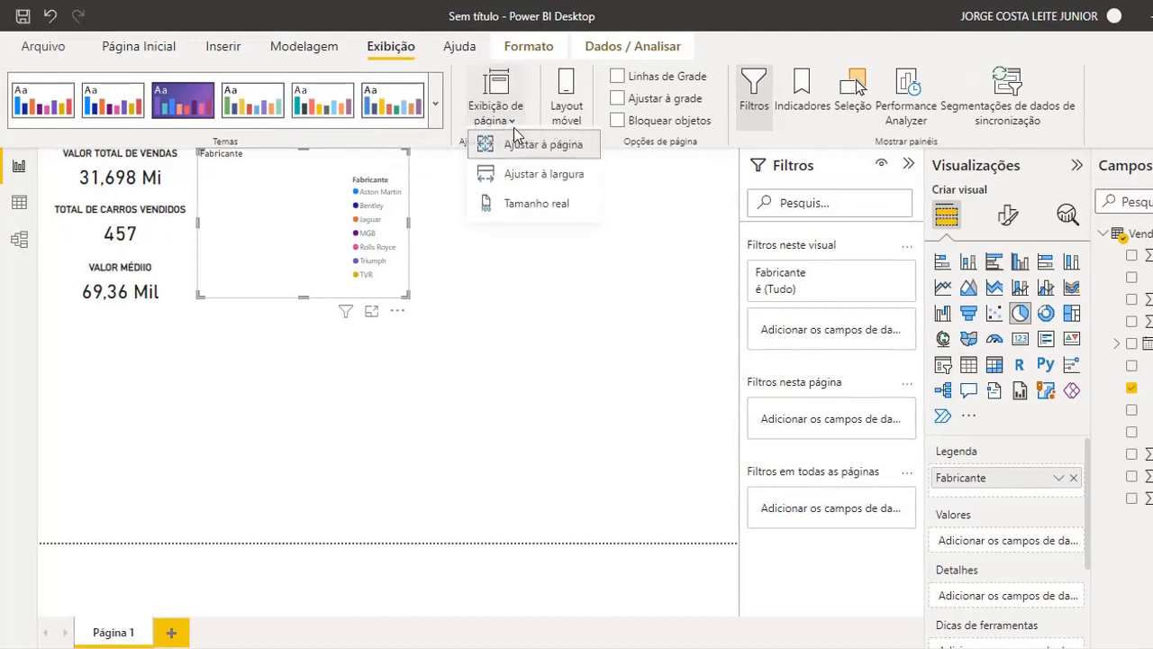
{"action": "left_click", "coordinate": [517, 186]}
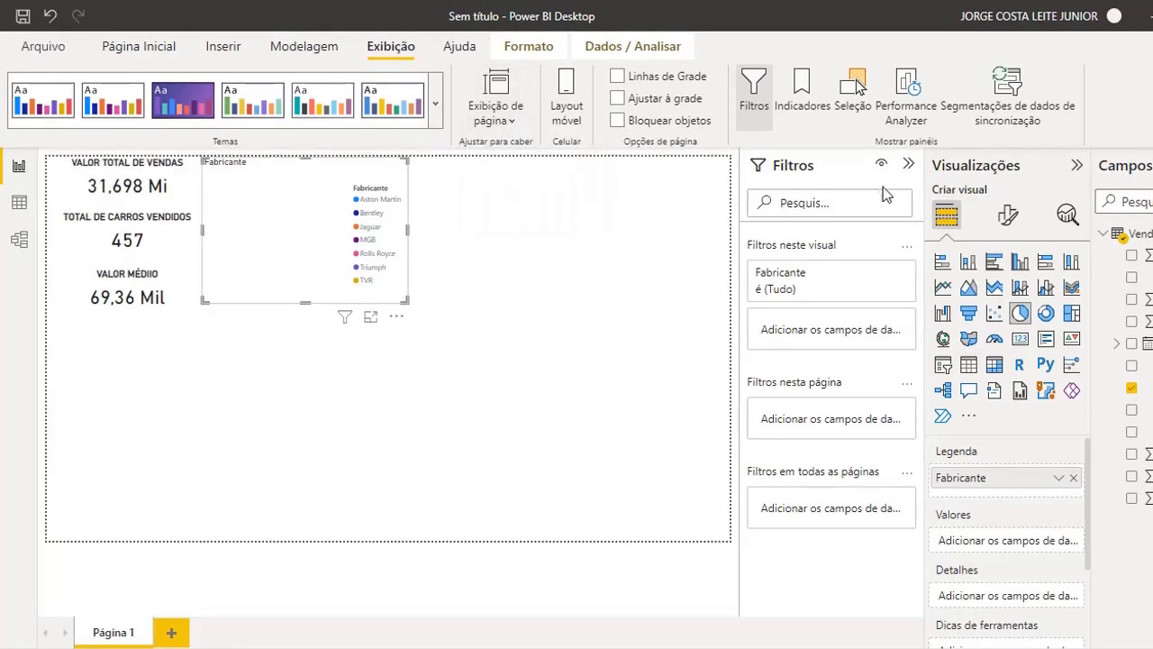
{"action": "left_click", "coordinate": [911, 165]}
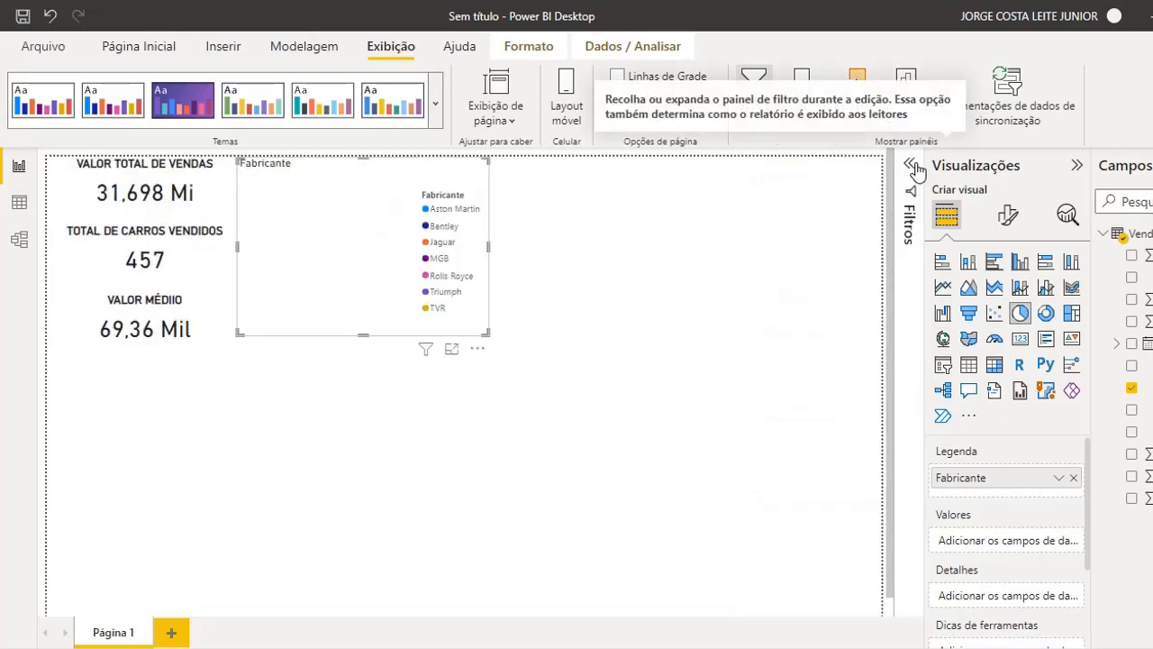
{"action": "left_click", "coordinate": [647, 337]}
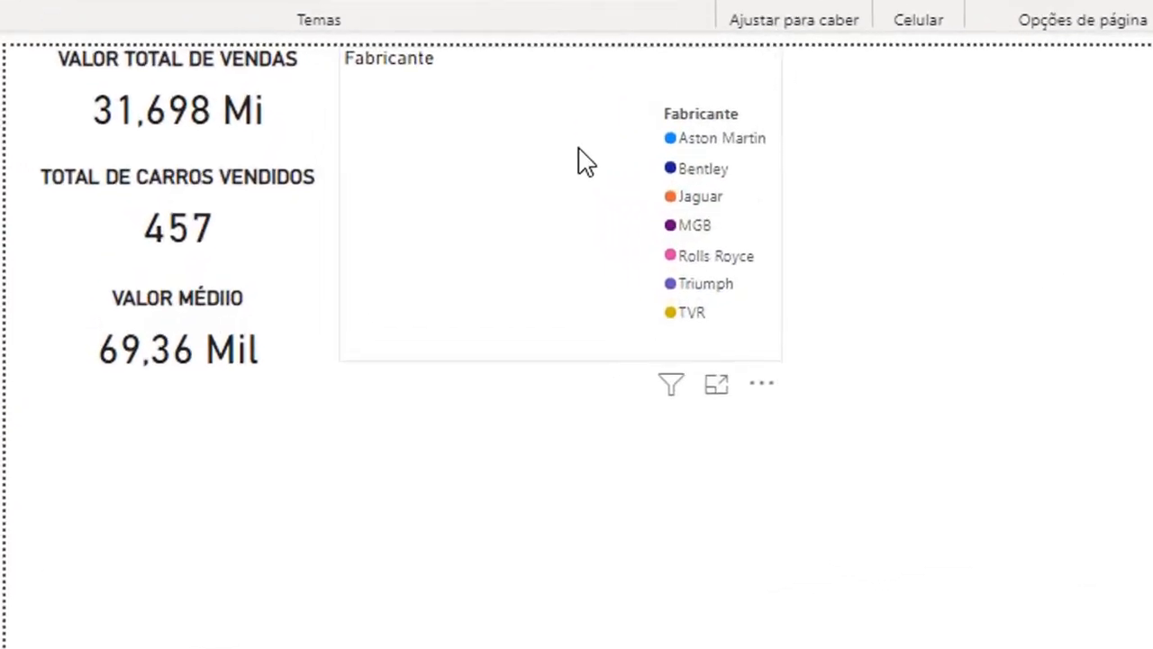
Step: Add ValorVenda as the values of the Fabricante pie chart
{"action": "left_click", "coordinate": [377, 222]}
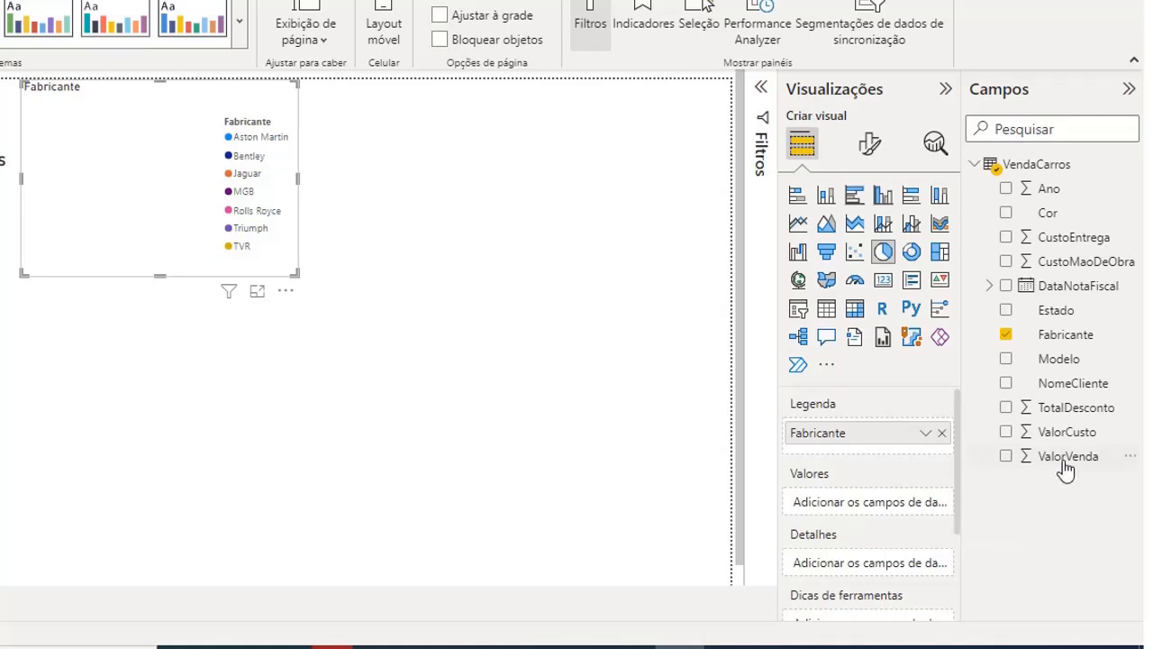
{"action": "left_click_drag", "start_coordinate": [1059, 470], "coordinate": [875, 512]}
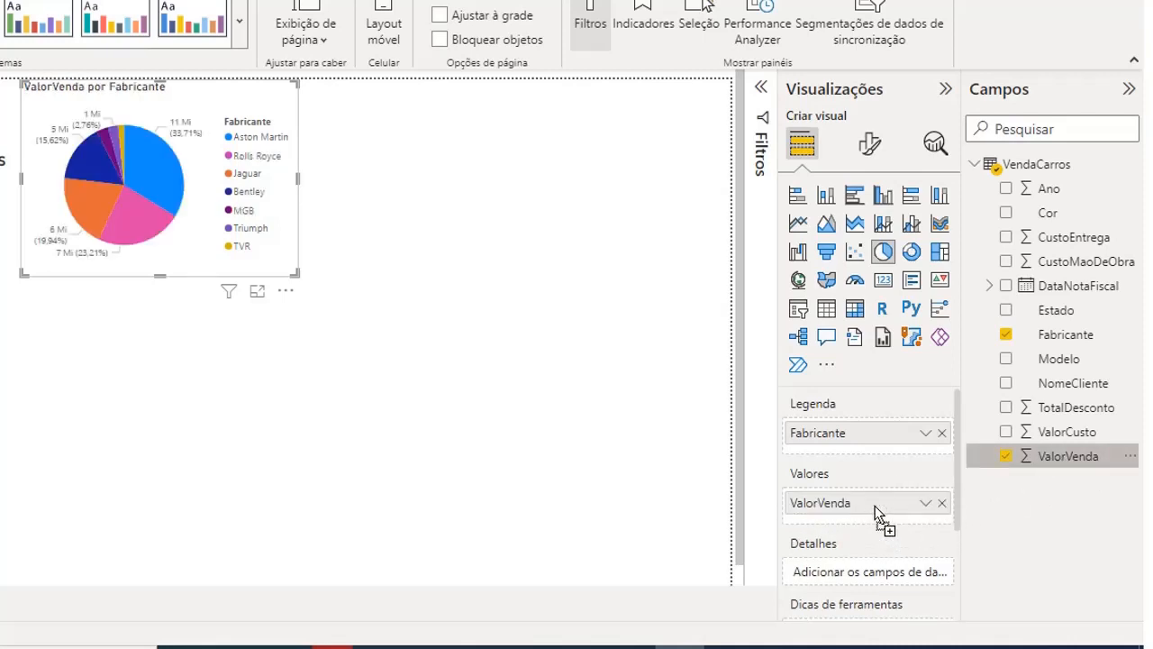
Step: Try showing the pie chart's ValorVenda as Porcentagem do total geral, and undo the change
{"action": "left_click", "coordinate": [934, 506]}
{"action": "mouse_move", "coordinate": [1022, 481]}
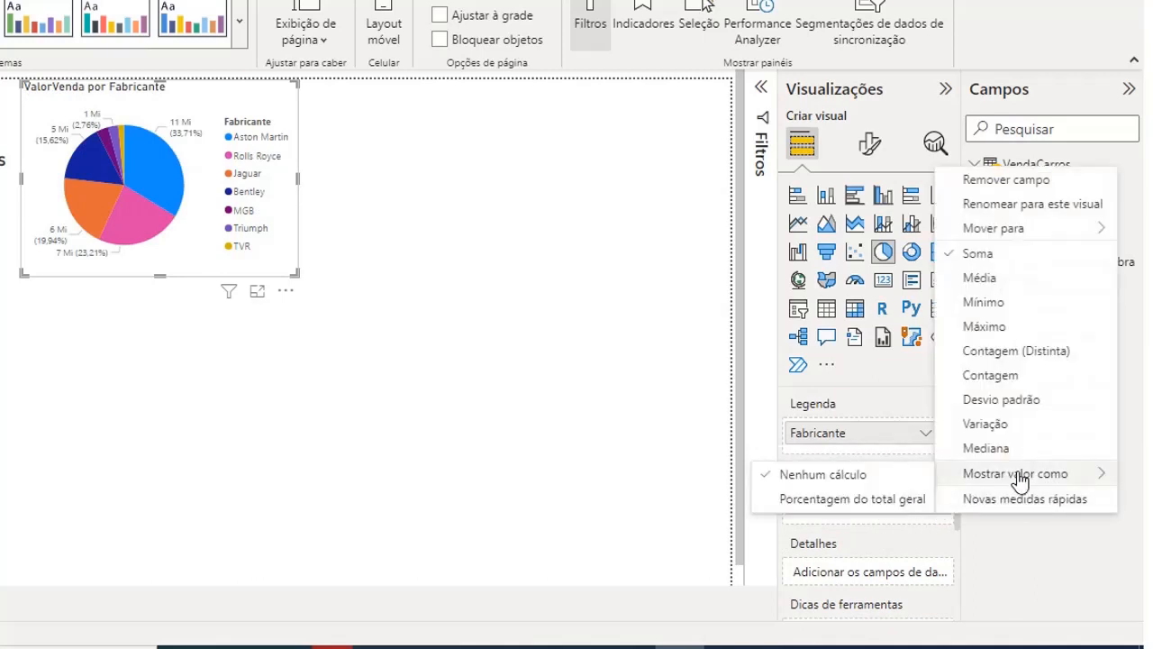
{"action": "left_click", "coordinate": [819, 501]}
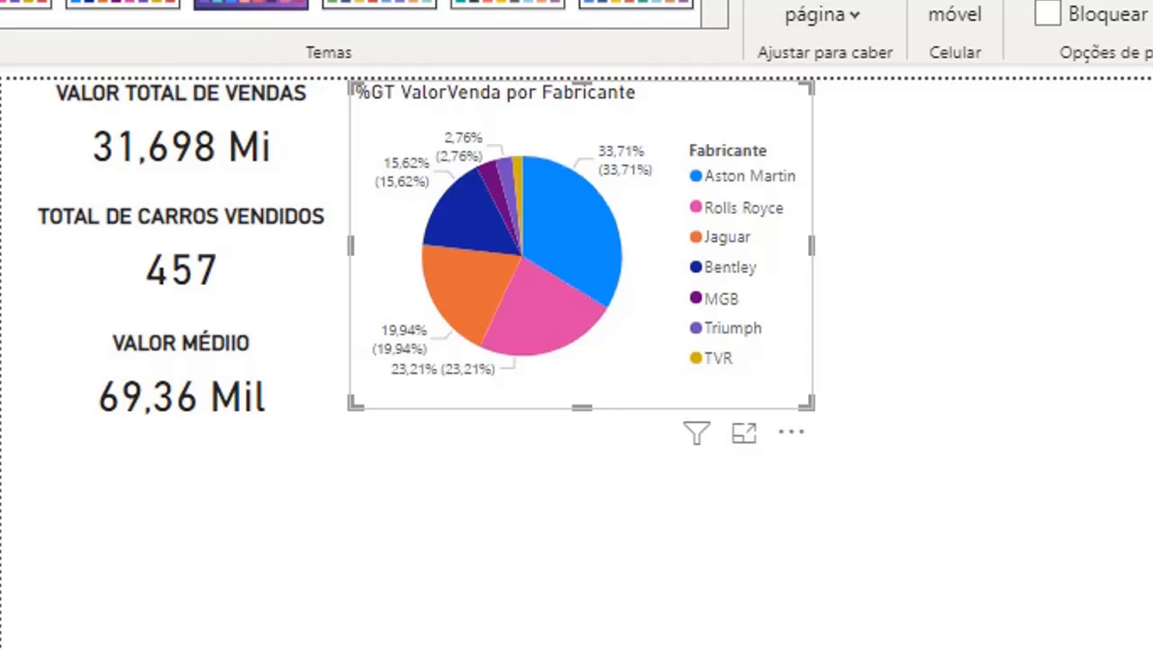
{"action": "key", "text": "ctrl+z"}
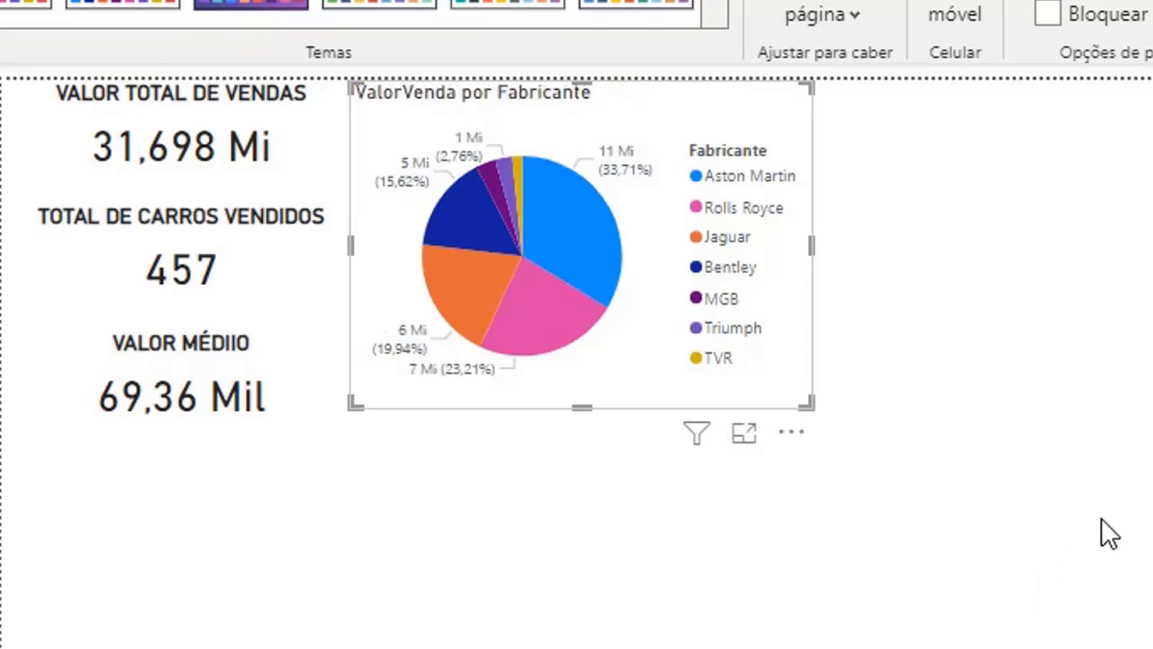
Step: Set the report page view to Tamanho real
{"action": "left_click", "coordinate": [855, 27]}
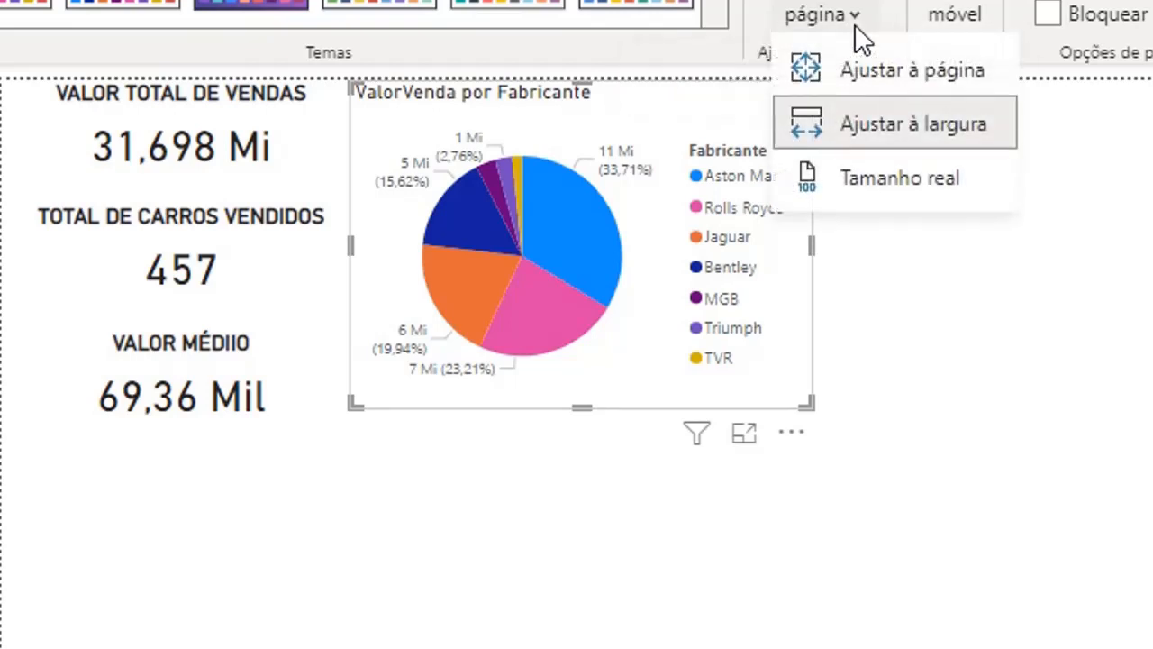
{"action": "left_click", "coordinate": [873, 183]}
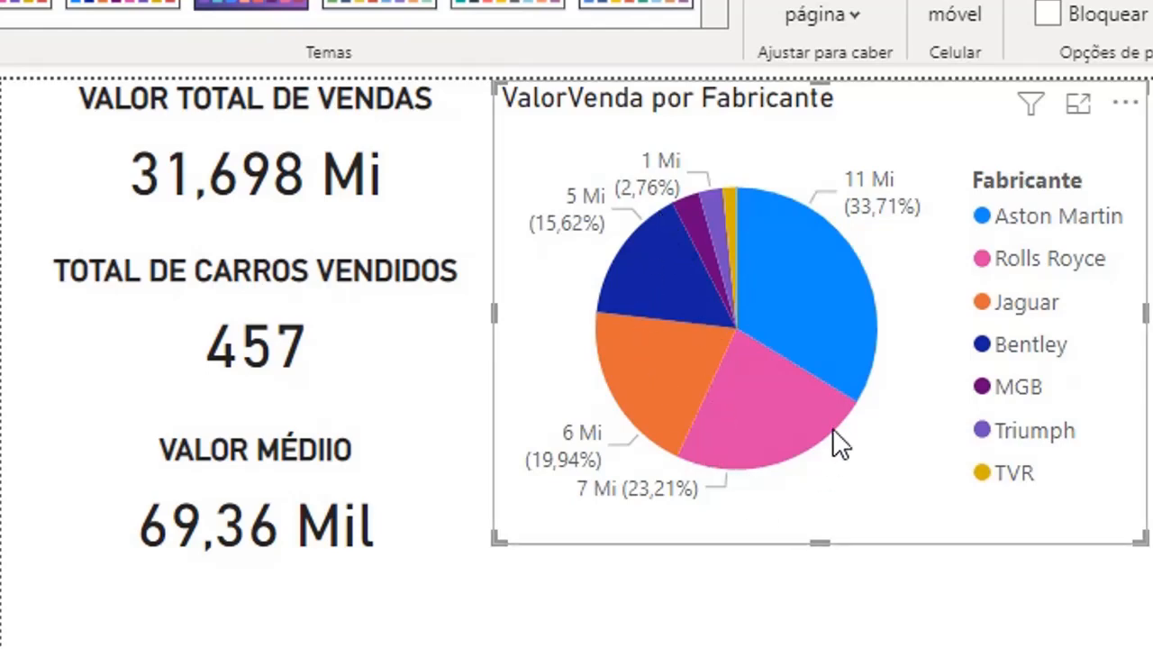
{"action": "mouse_move", "coordinate": [765, 220]}
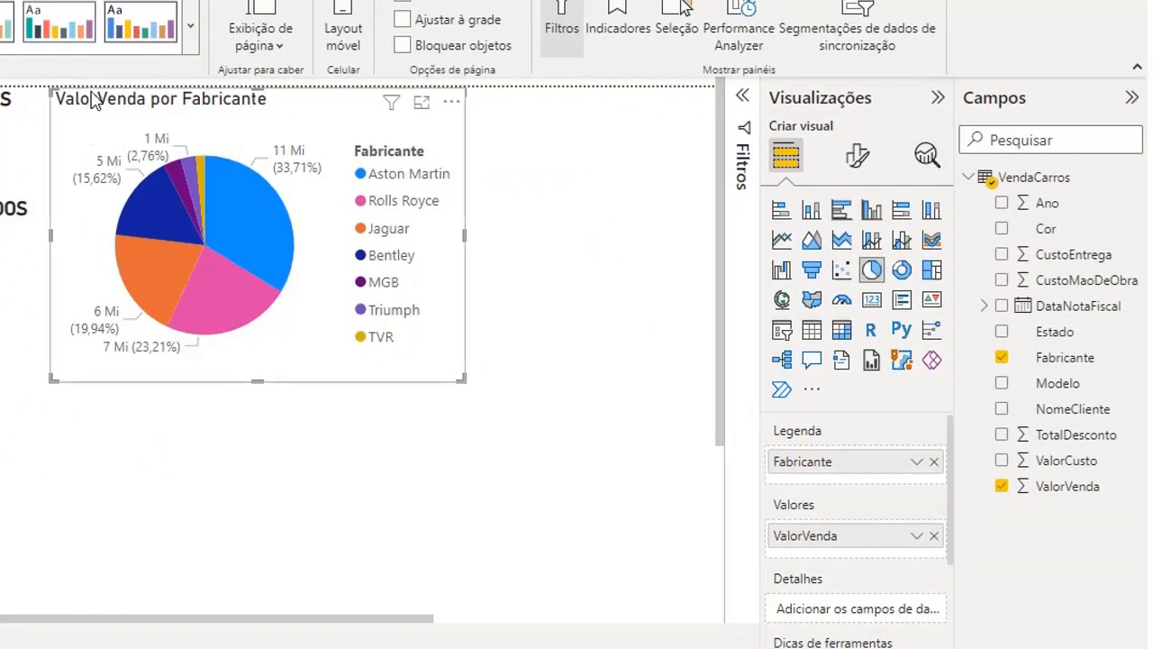
Step: Set the pie chart's title text to "VALOR TOTAL POR FABRICANTE"
{"action": "left_click", "coordinate": [859, 162]}
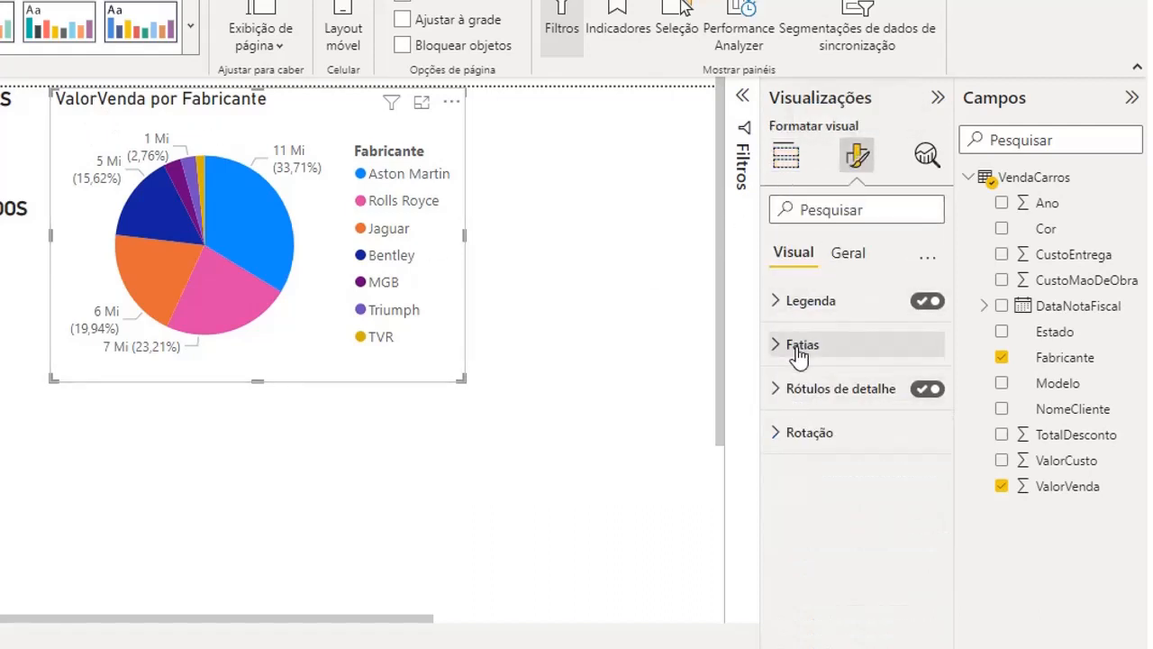
{"action": "left_click", "coordinate": [848, 260]}
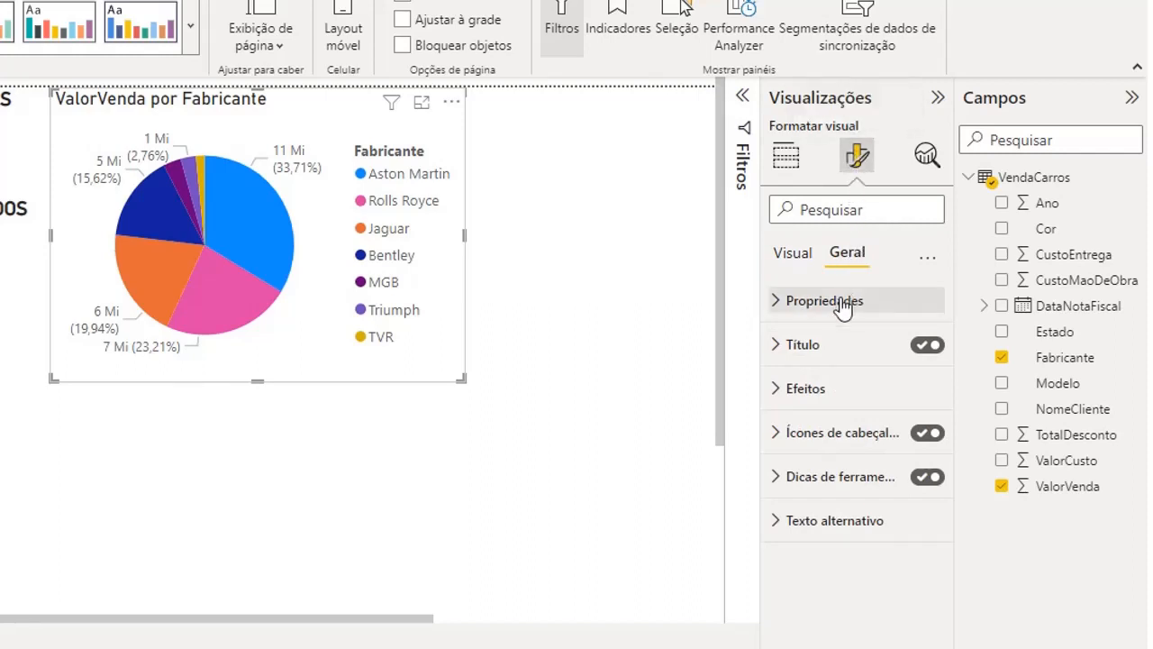
{"action": "left_click", "coordinate": [803, 345]}
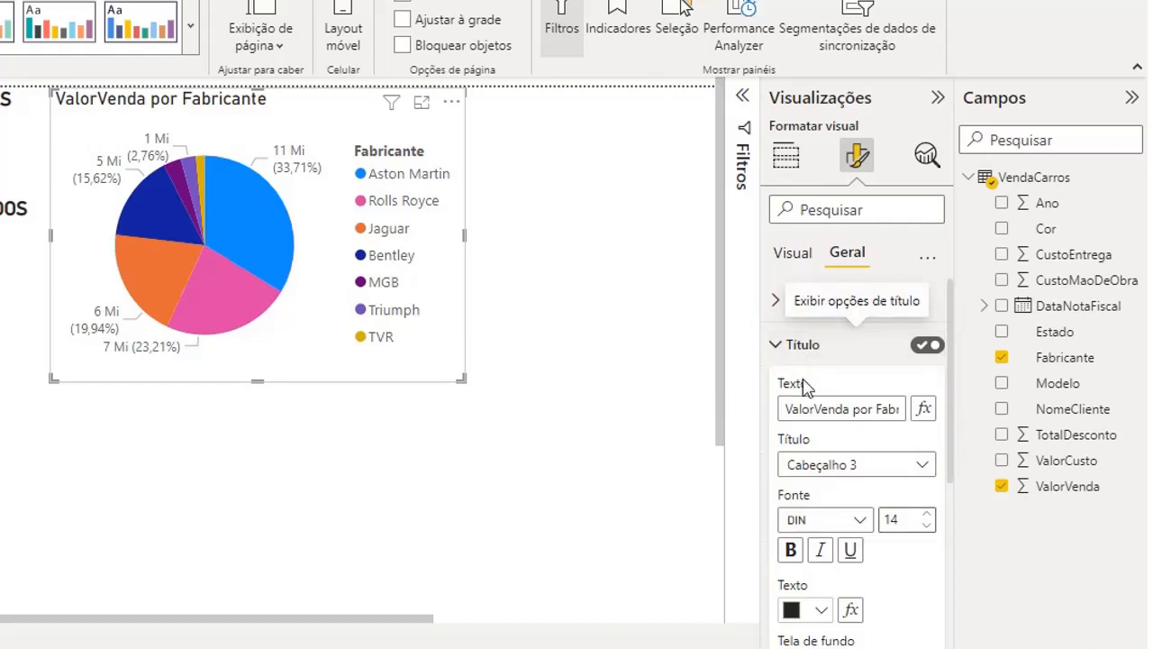
{"action": "triple_click", "coordinate": [808, 407]}
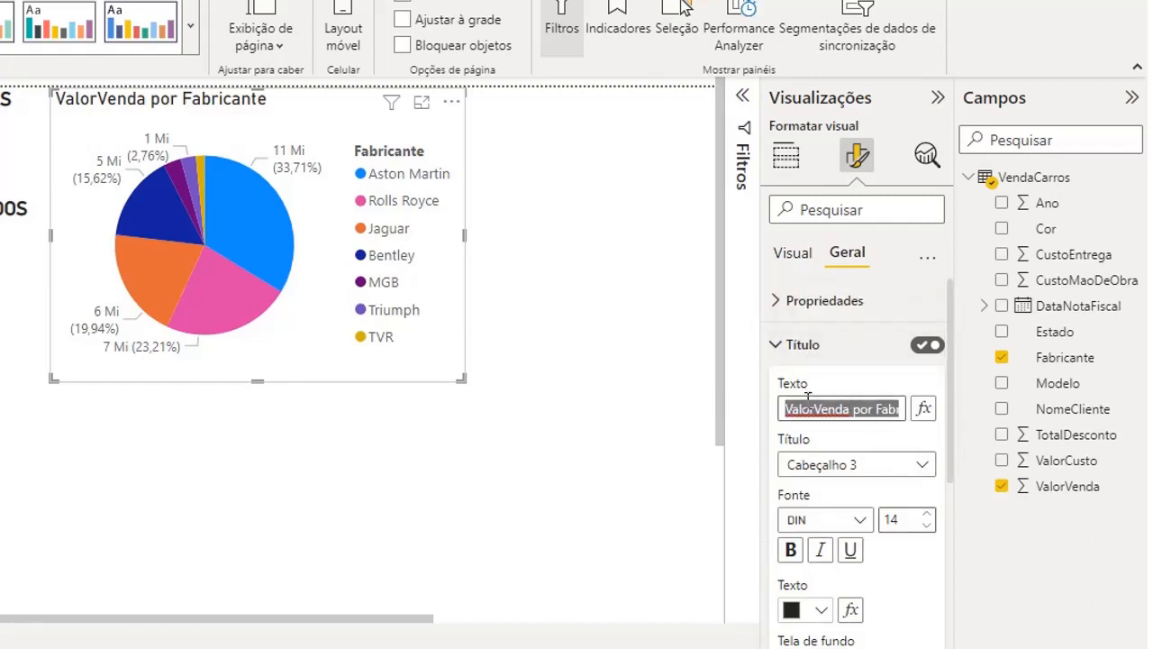
{"action": "key", "text": "BackSpace"}
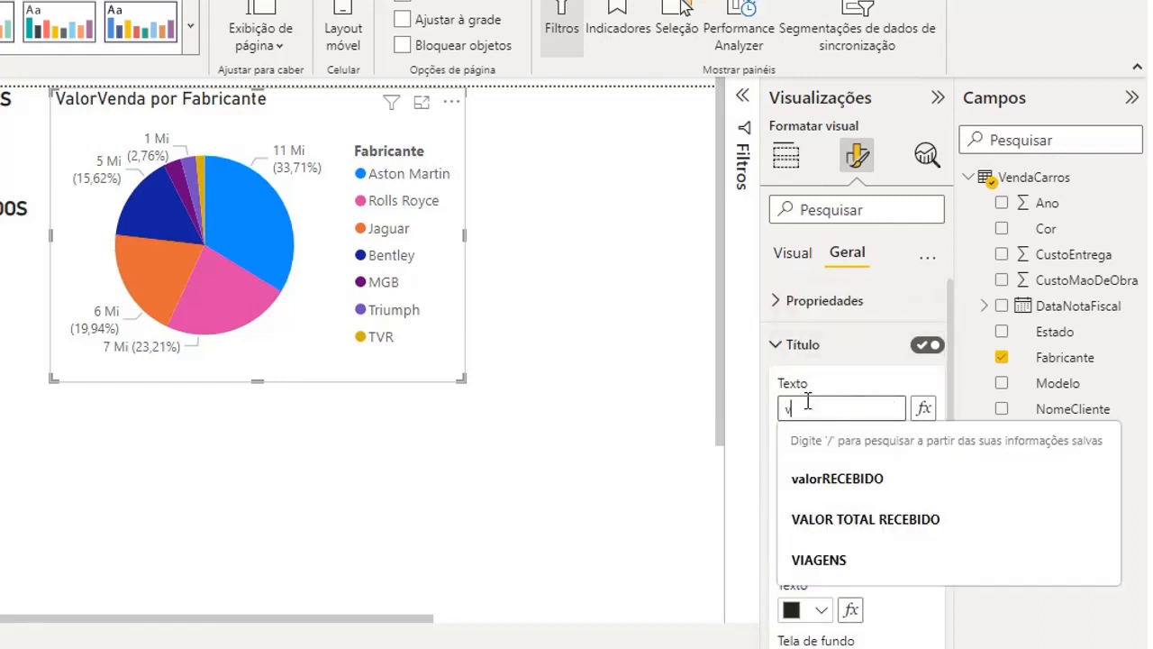
{"action": "type", "text": "VAL"}
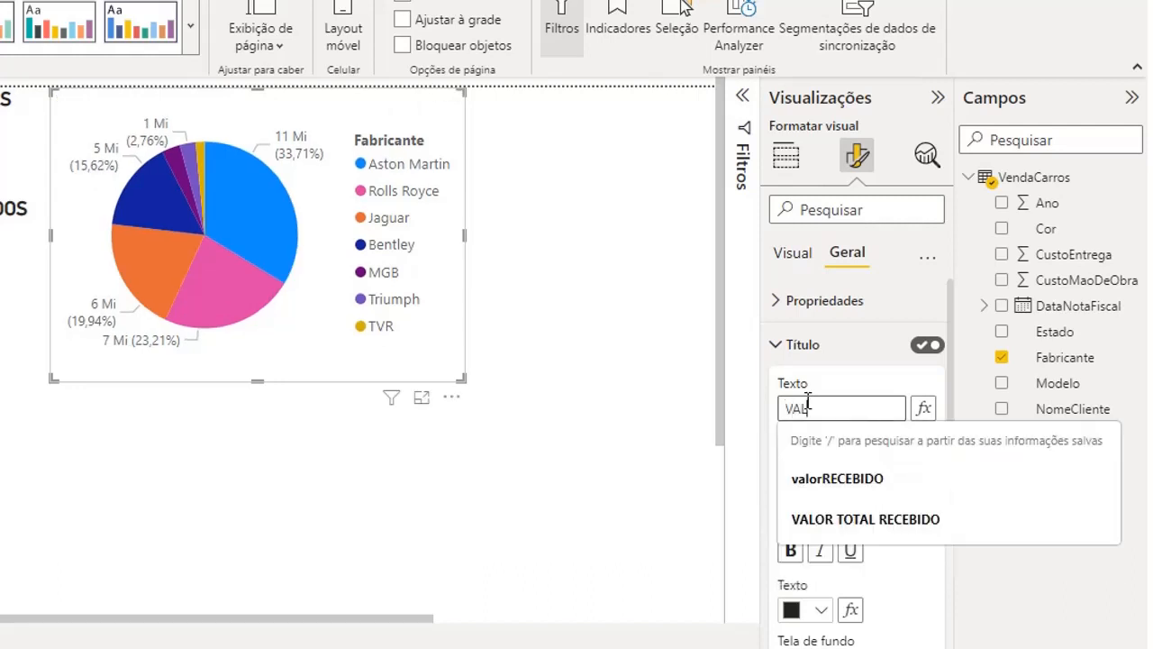
{"action": "type", "text": "OR TOTAL POR FABRICANTE"}
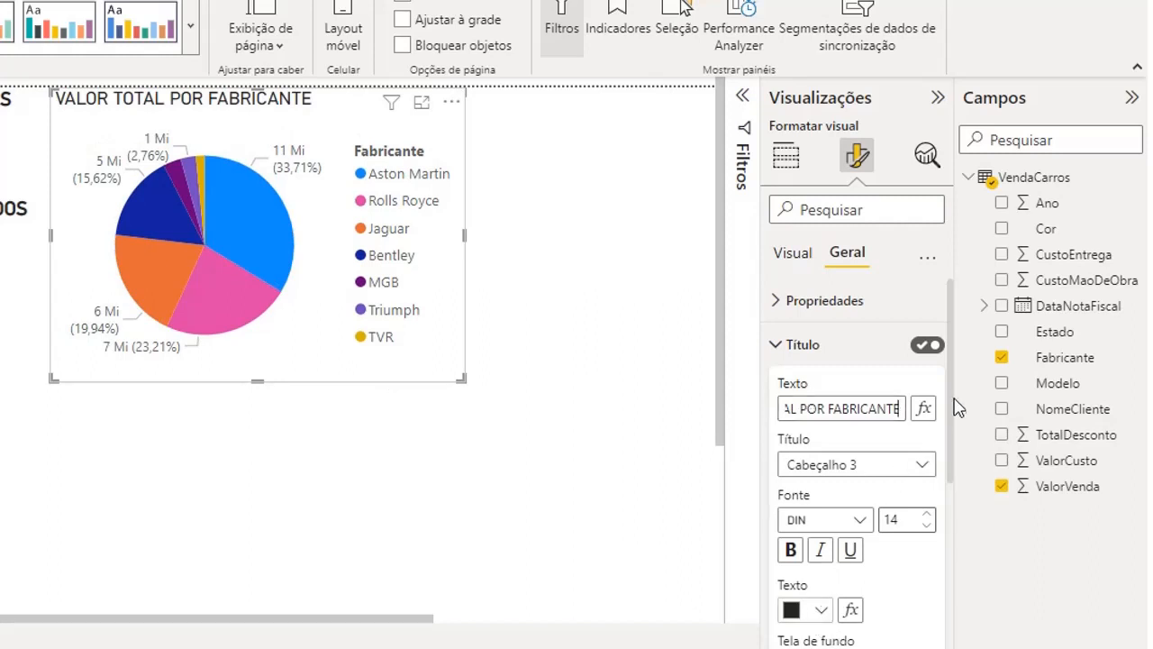
Step: Format the pie chart's title with font size 15, centred horizontal alignment and bold
{"action": "left_click", "coordinate": [927, 514]}
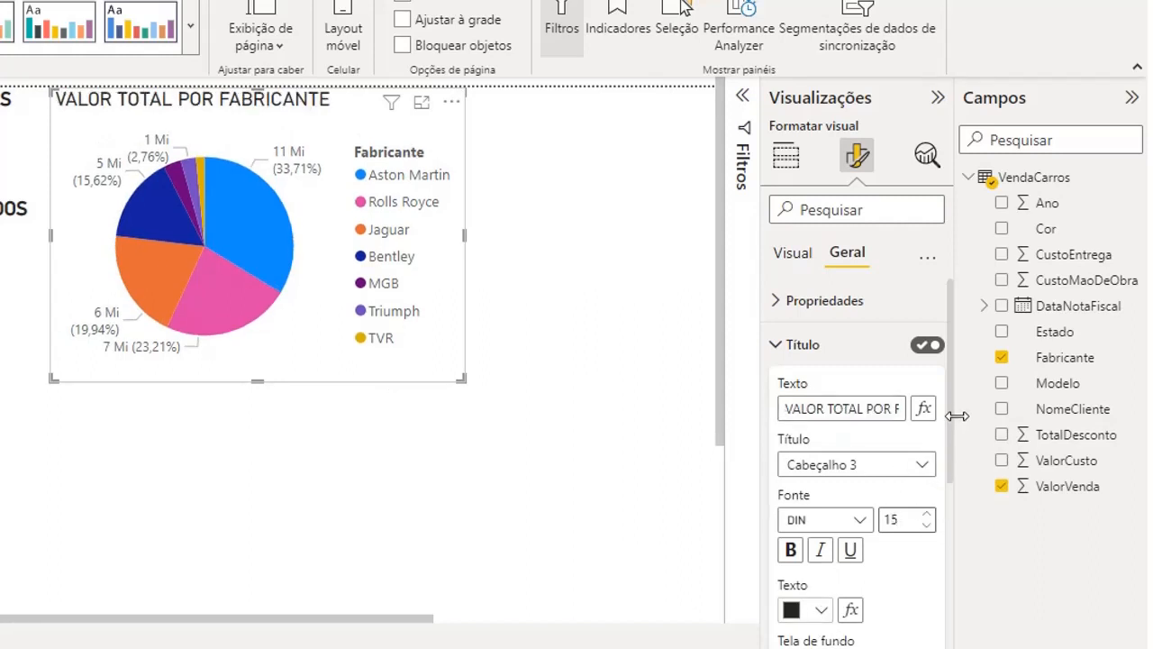
{"action": "scroll", "coordinate": [955, 432], "scroll_direction": "down", "scroll_amount": 5}
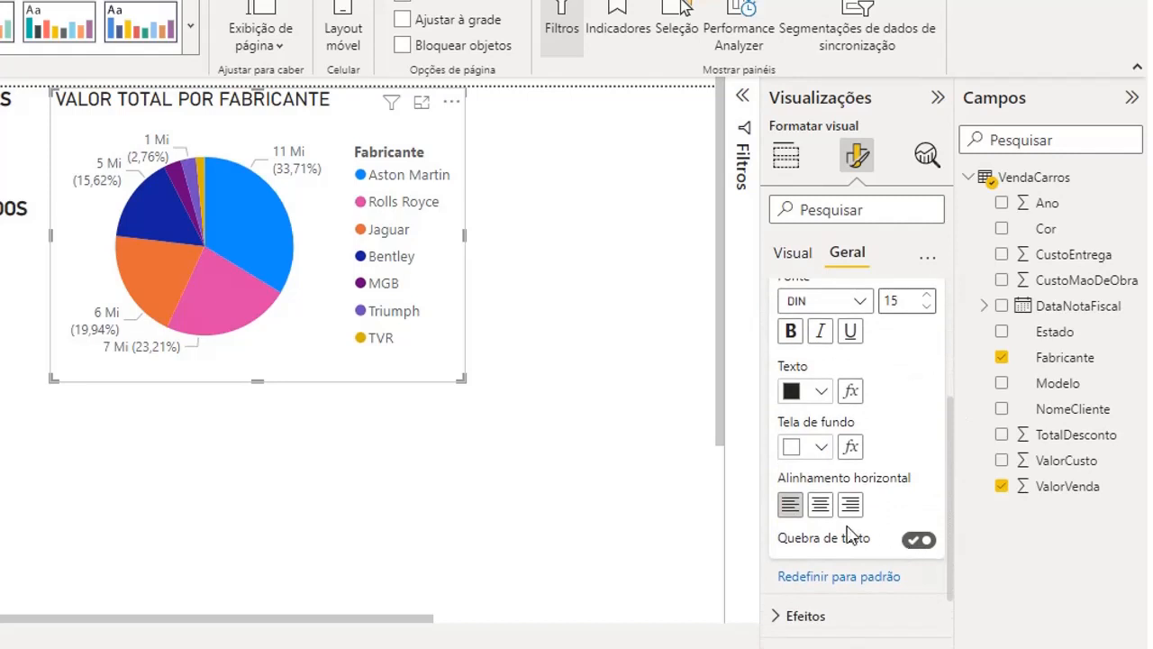
{"action": "left_click", "coordinate": [816, 507]}
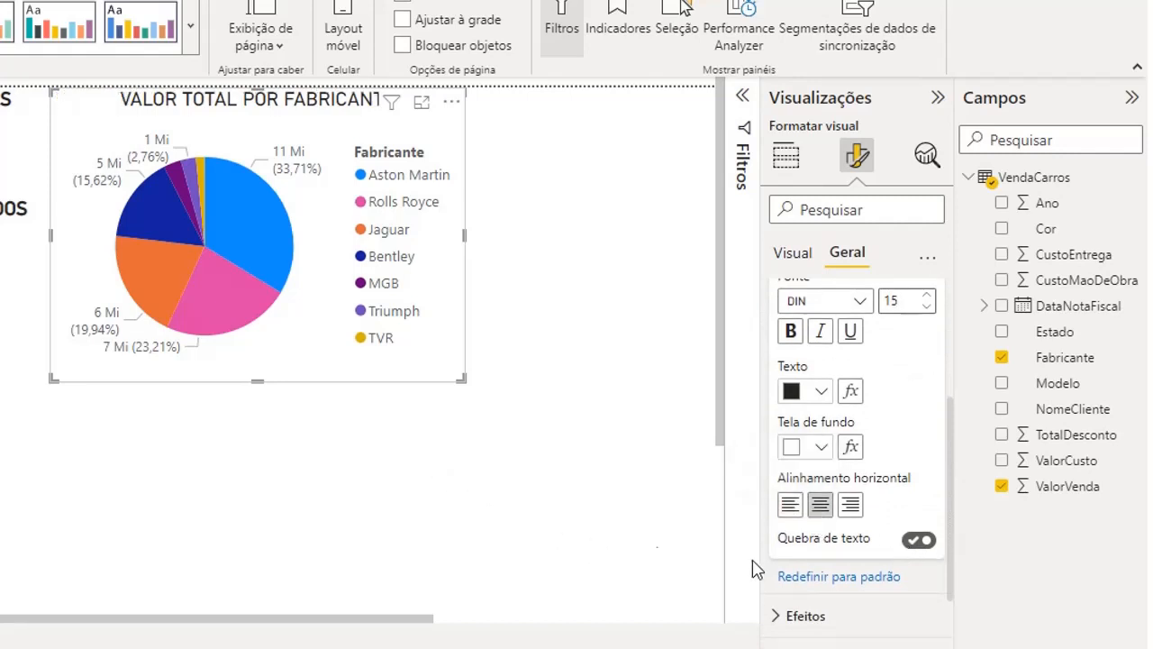
{"action": "left_click", "coordinate": [793, 335]}
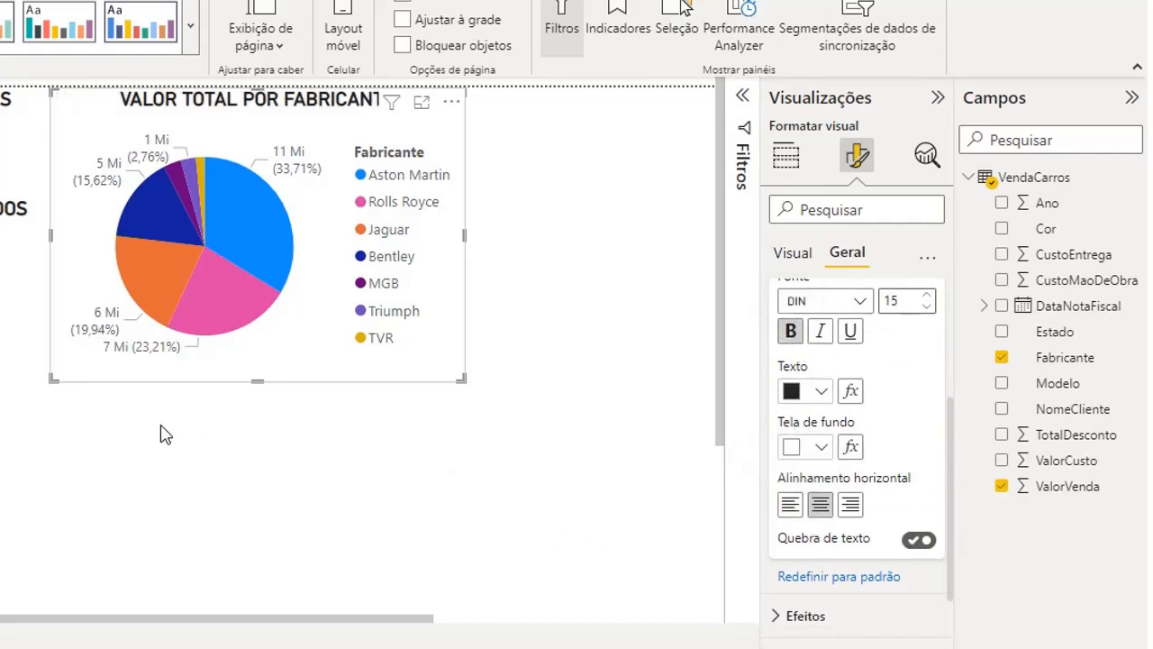
{"action": "left_click", "coordinate": [164, 434]}
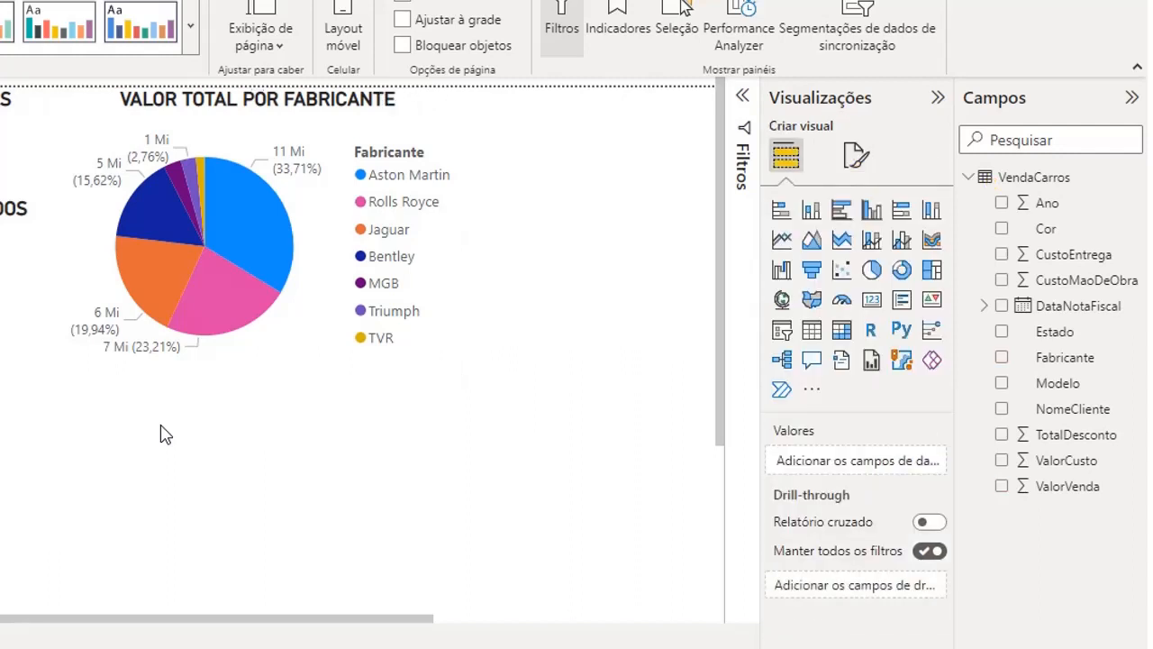
Step: Examine the slice colour settings for each manufacturer in the pie chart's formatting options
{"action": "left_click", "coordinate": [222, 301]}
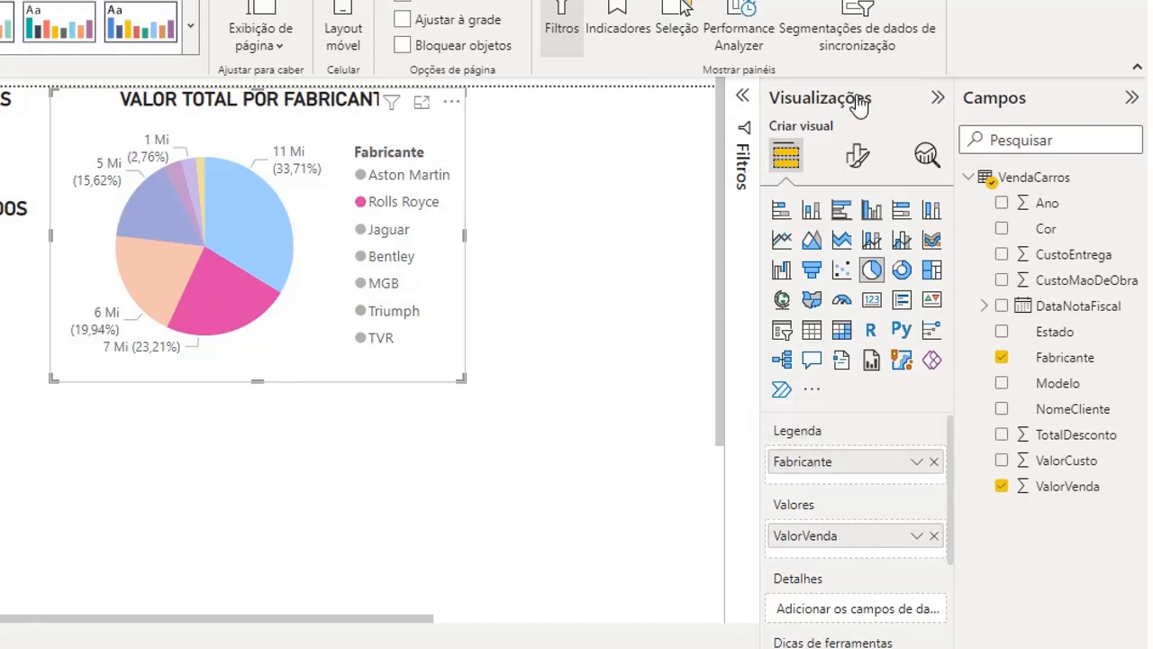
{"action": "left_click", "coordinate": [857, 156]}
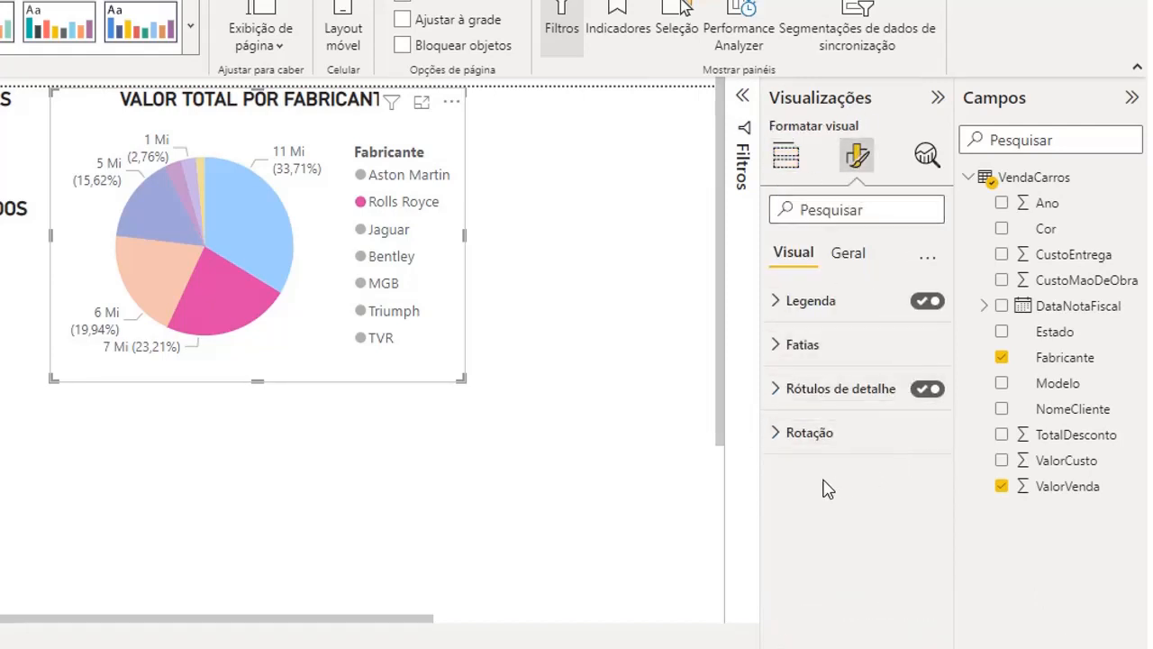
{"action": "left_click", "coordinate": [781, 361]}
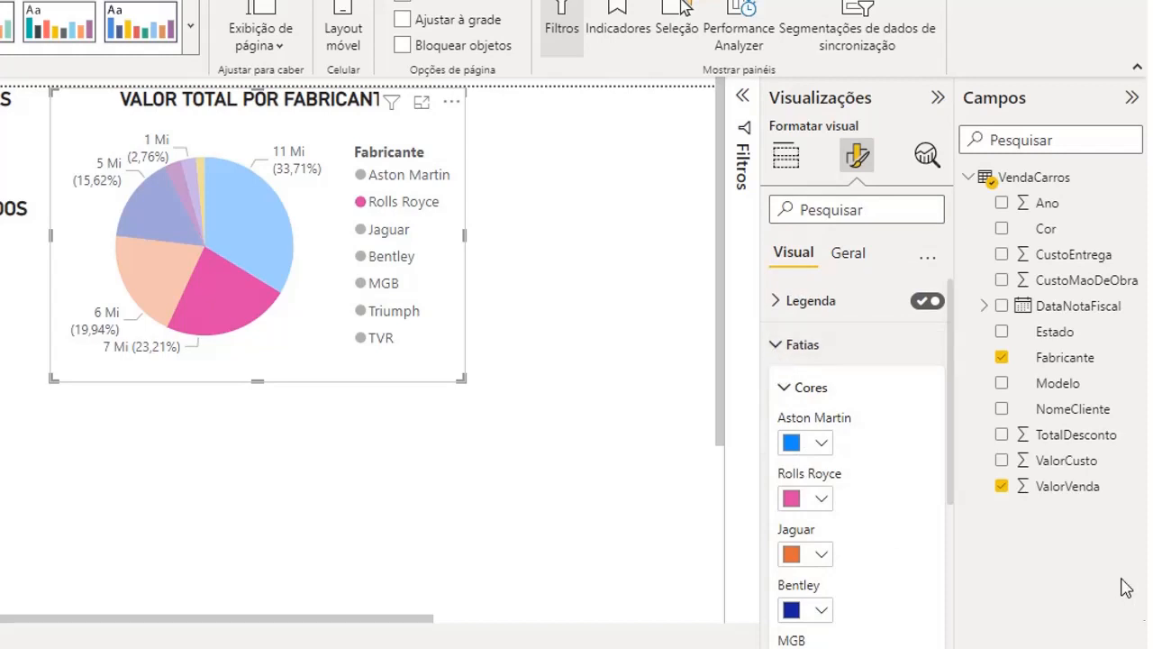
{"action": "left_click_drag", "start_coordinate": [949, 376], "coordinate": [946, 341]}
{"action": "scroll", "coordinate": [941, 387], "scroll_direction": "down", "scroll_amount": 3}
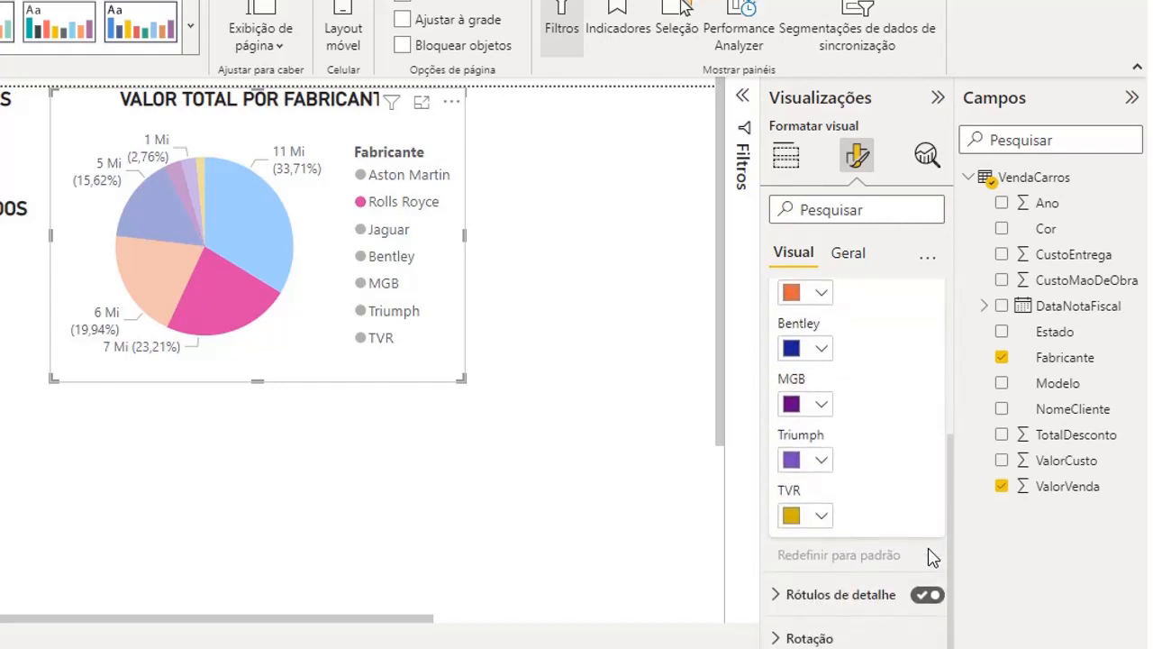
{"action": "scroll", "coordinate": [933, 324], "scroll_direction": "up", "scroll_amount": 4}
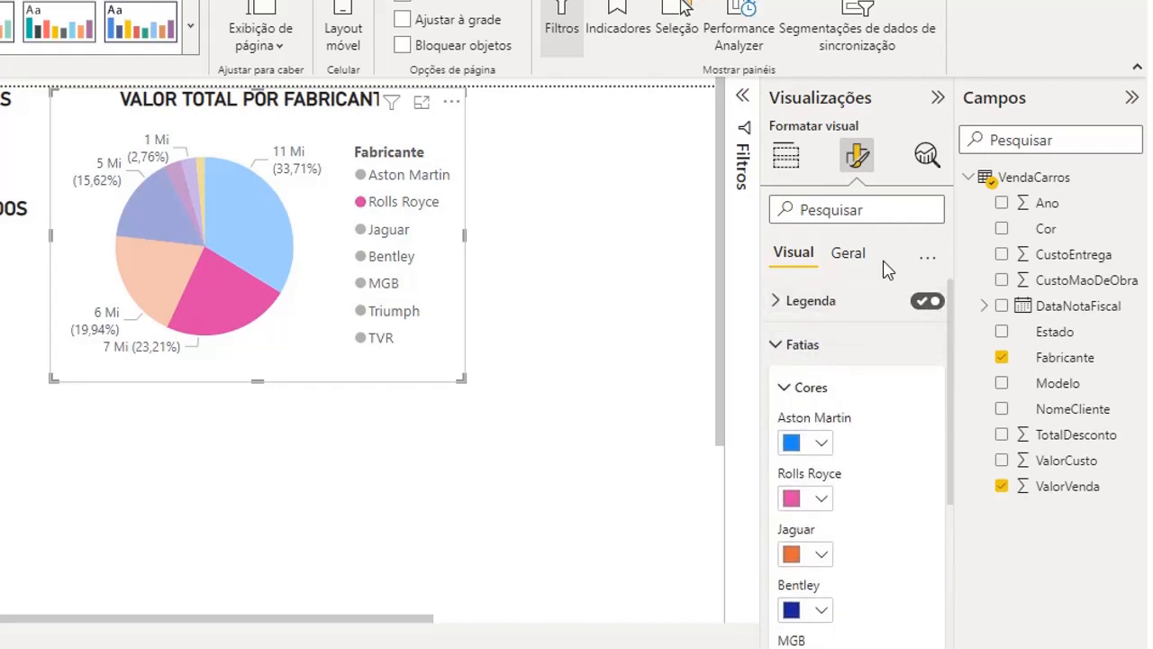
Step: Set the background colour of the VALOR TOTAL POR FABRICANTE pie chart to light grey
{"action": "left_click", "coordinate": [852, 260]}
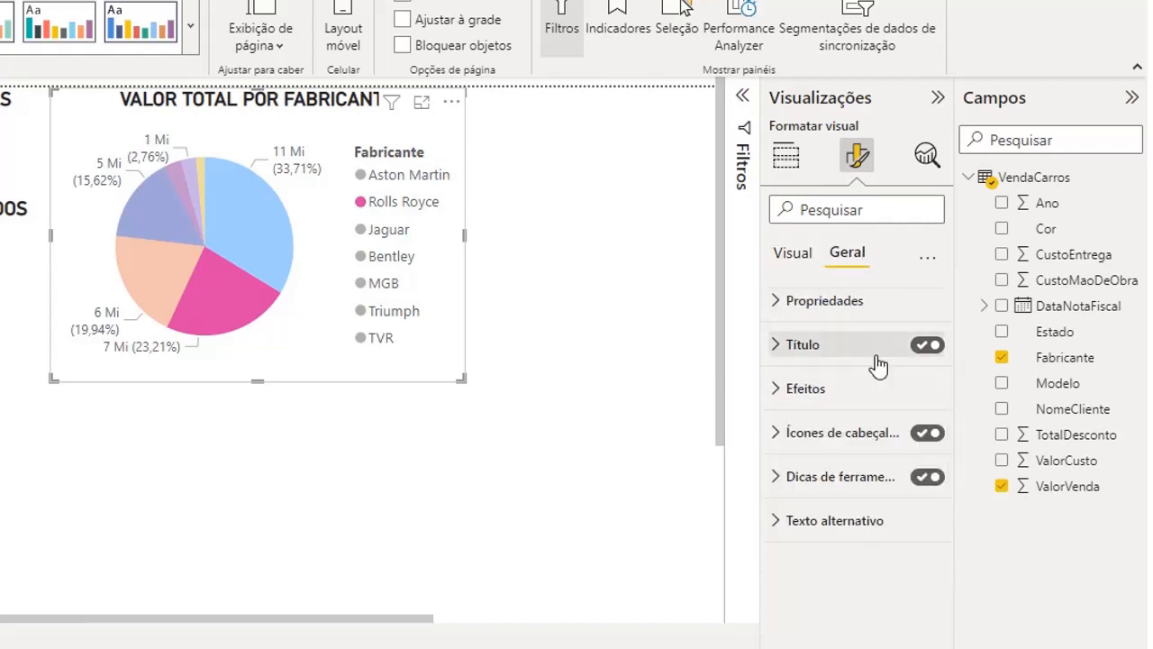
{"action": "left_click", "coordinate": [780, 394]}
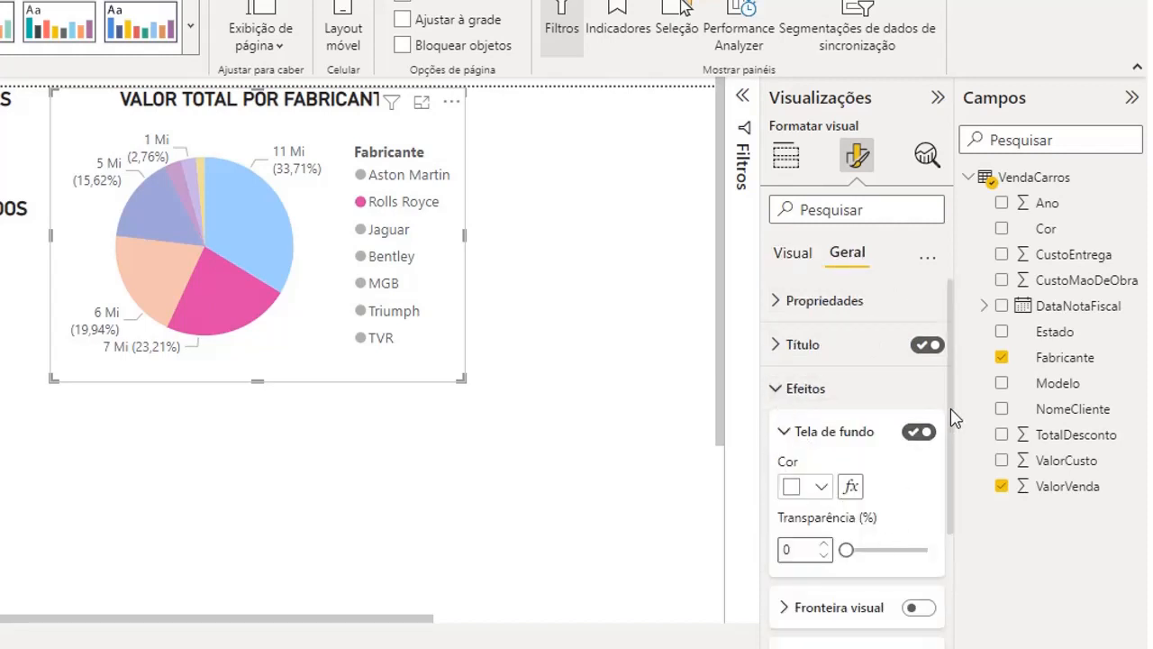
{"action": "left_click_drag", "start_coordinate": [951, 409], "coordinate": [951, 477]}
{"action": "left_click", "coordinate": [827, 387]}
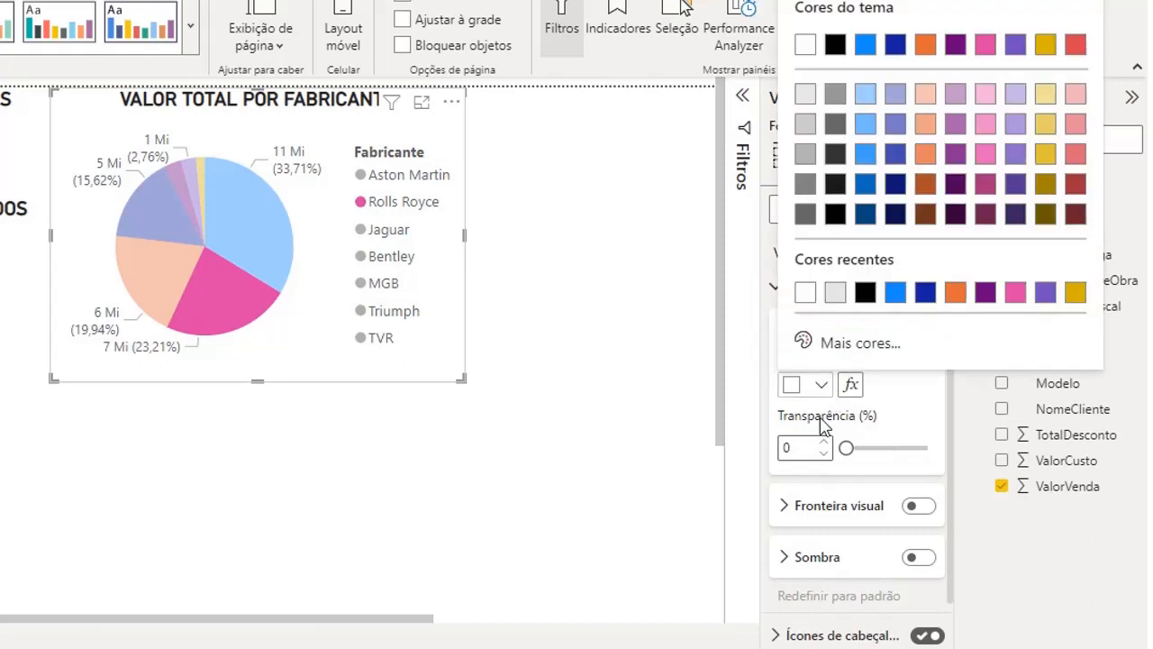
{"action": "left_click", "coordinate": [845, 302]}
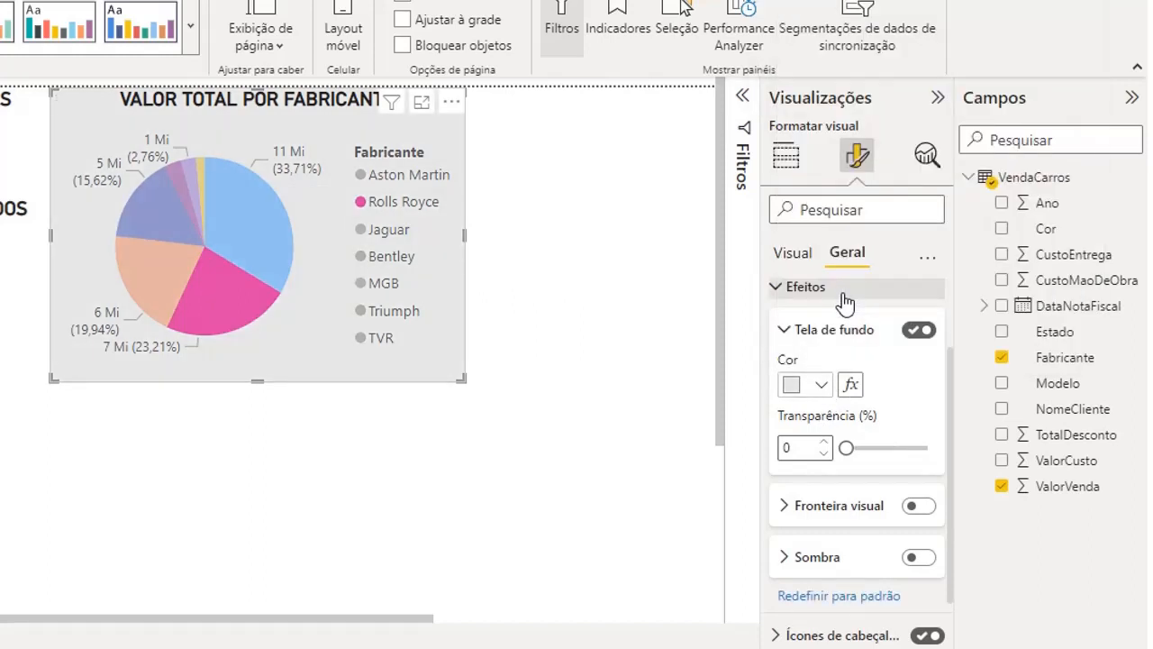
Step: Examine the pie chart's remaining effects options, including background colour, transparency, visual border and shadow
{"action": "left_click", "coordinate": [822, 393]}
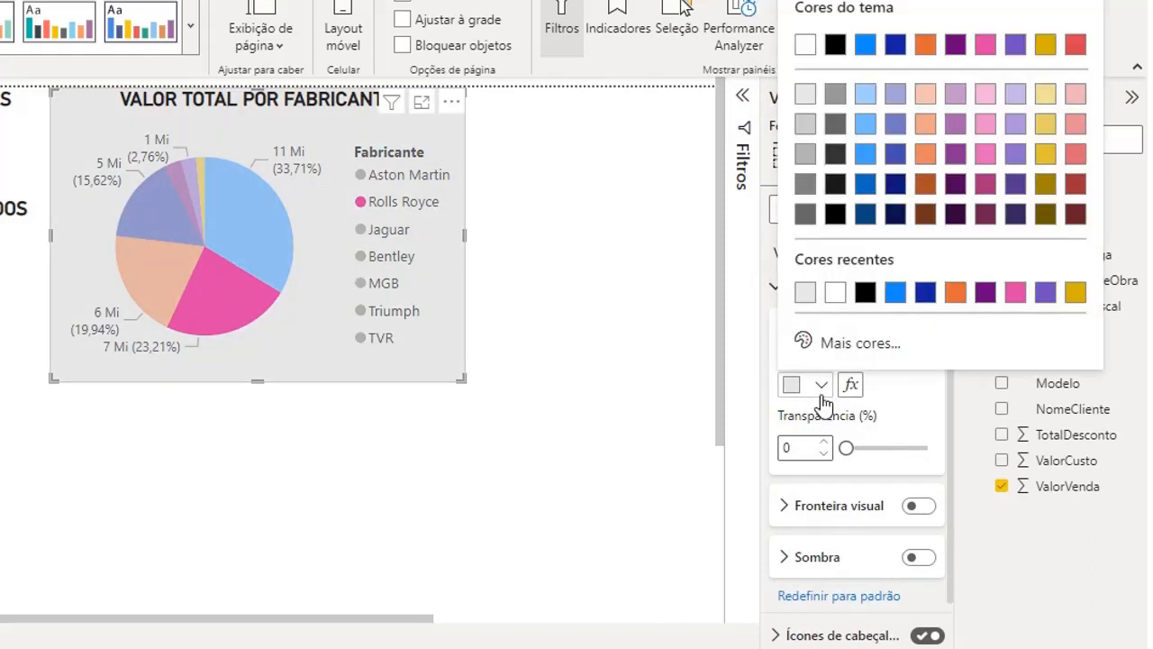
{"action": "left_click", "coordinate": [919, 428]}
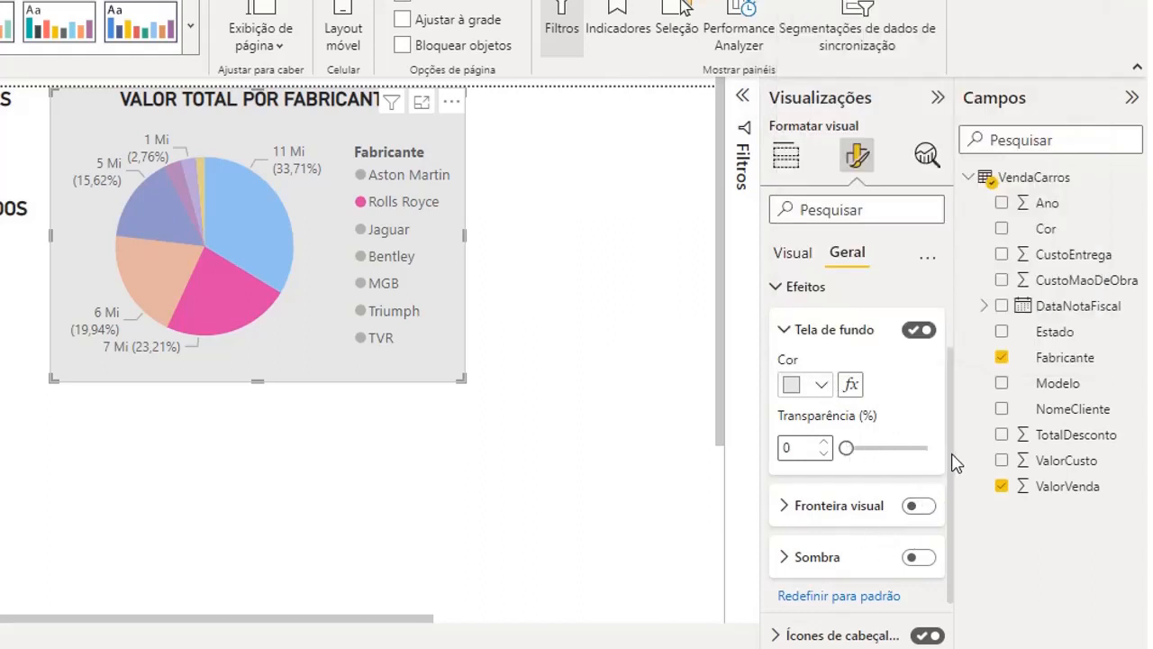
{"action": "scroll", "coordinate": [955, 461], "scroll_direction": "down", "scroll_amount": 2}
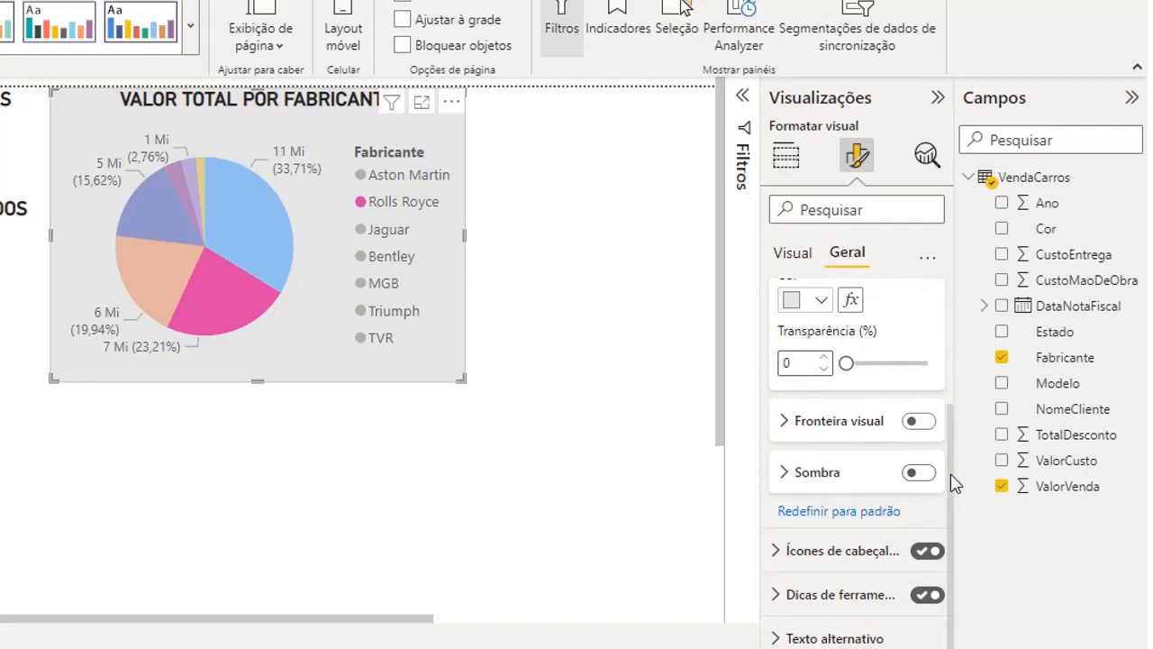
{"action": "scroll", "coordinate": [955, 468], "scroll_direction": "up", "scroll_amount": 1}
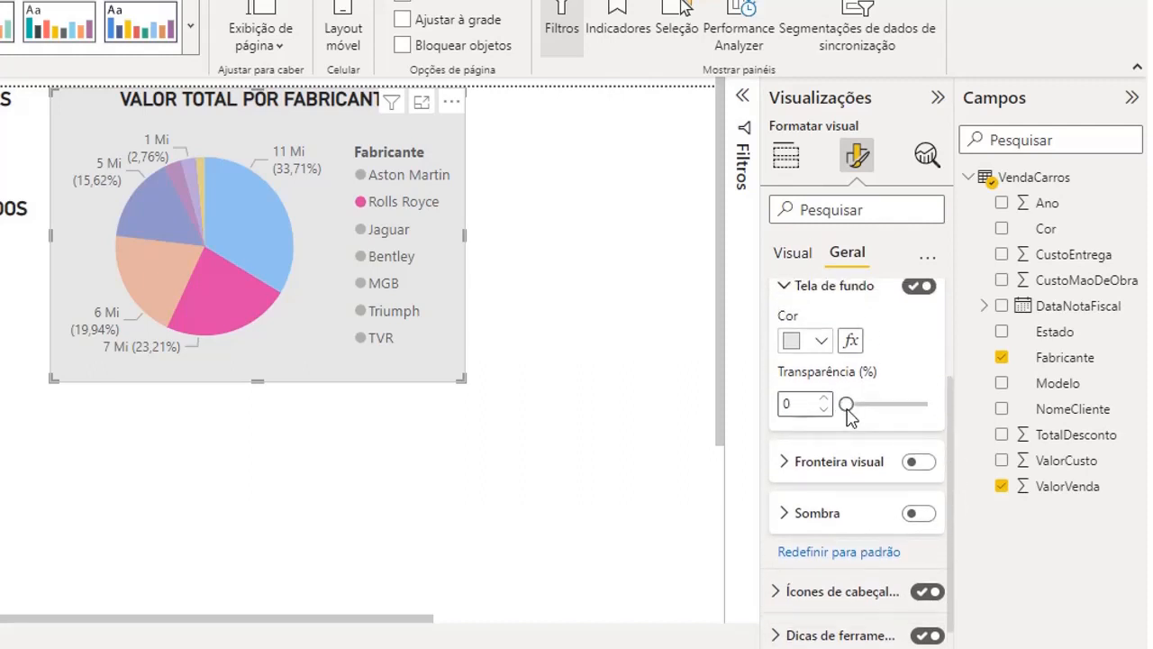
{"action": "mouse_move", "coordinate": [846, 407]}
{"action": "left_mouse_down"}
{"action": "mouse_move", "coordinate": [926, 408]}
{"action": "mouse_move", "coordinate": [845, 407]}
{"action": "left_mouse_up"}
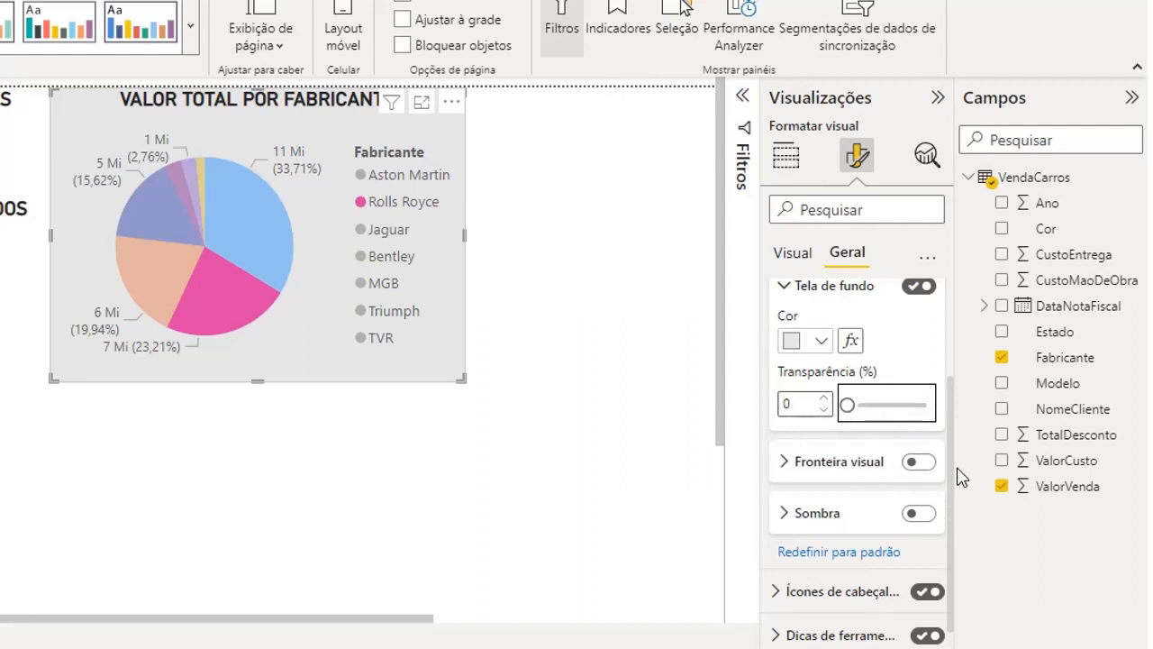
{"action": "scroll", "coordinate": [947, 464], "scroll_direction": "up", "scroll_amount": 1}
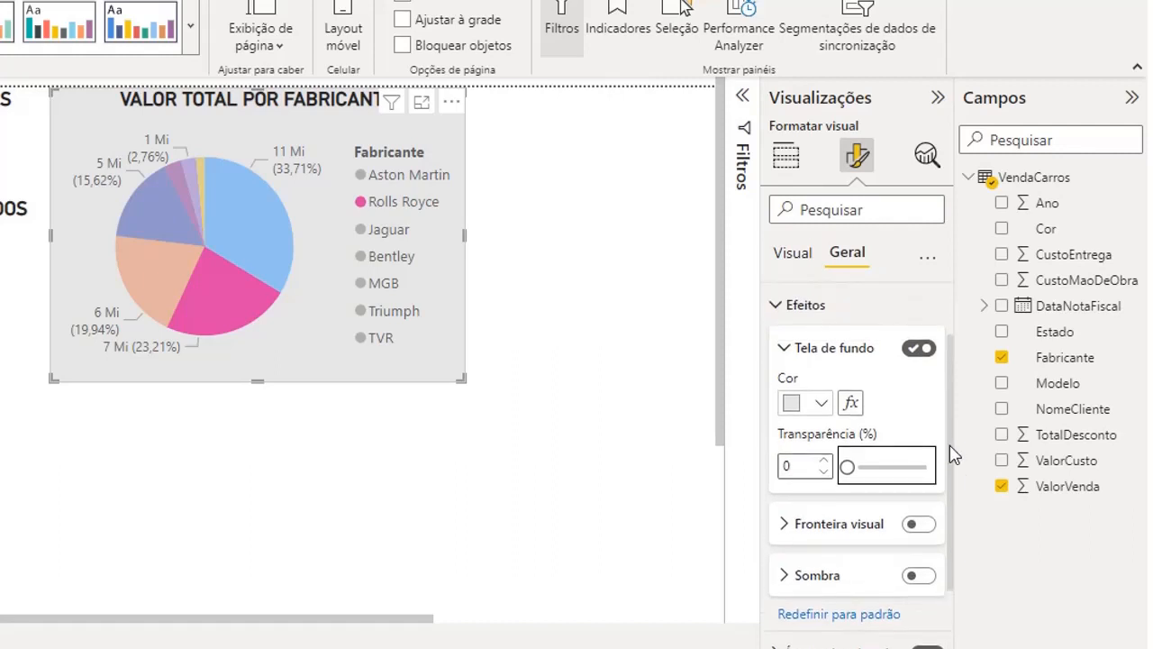
{"action": "scroll", "coordinate": [948, 423], "scroll_direction": "up", "scroll_amount": 1}
{"action": "left_click", "coordinate": [475, 432]}
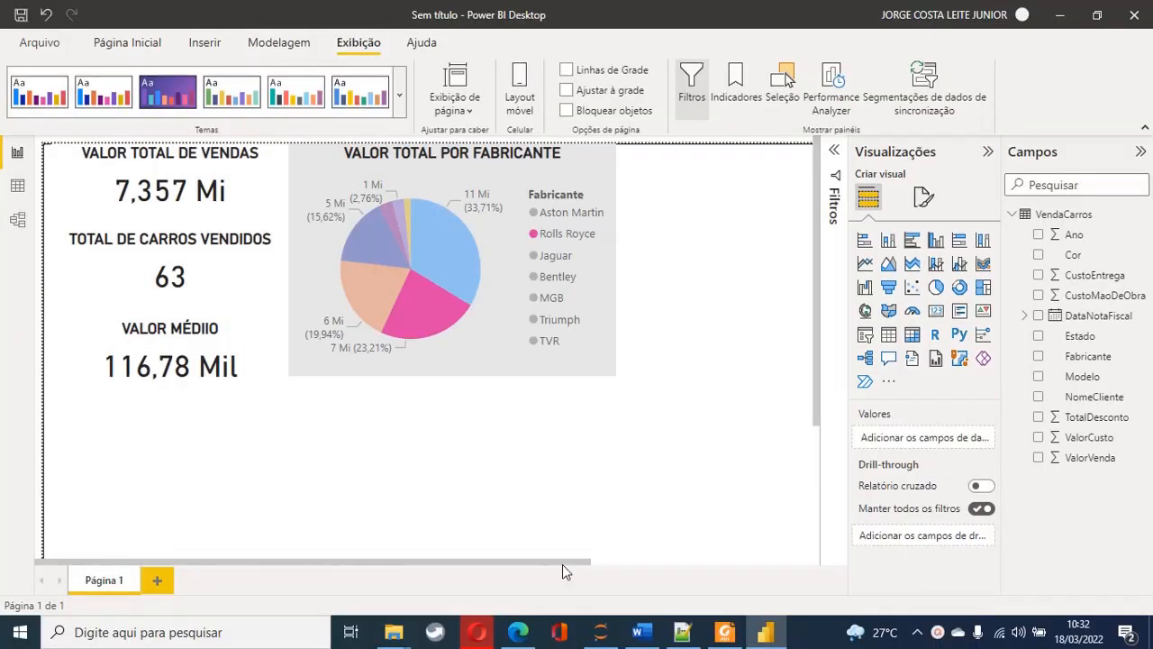
Step: Reduce the height of the VALOR TOTAL DE VENDAS card slightly from its lower edge
{"action": "scroll", "coordinate": [562, 556], "scroll_direction": "down", "scroll_amount": 3}
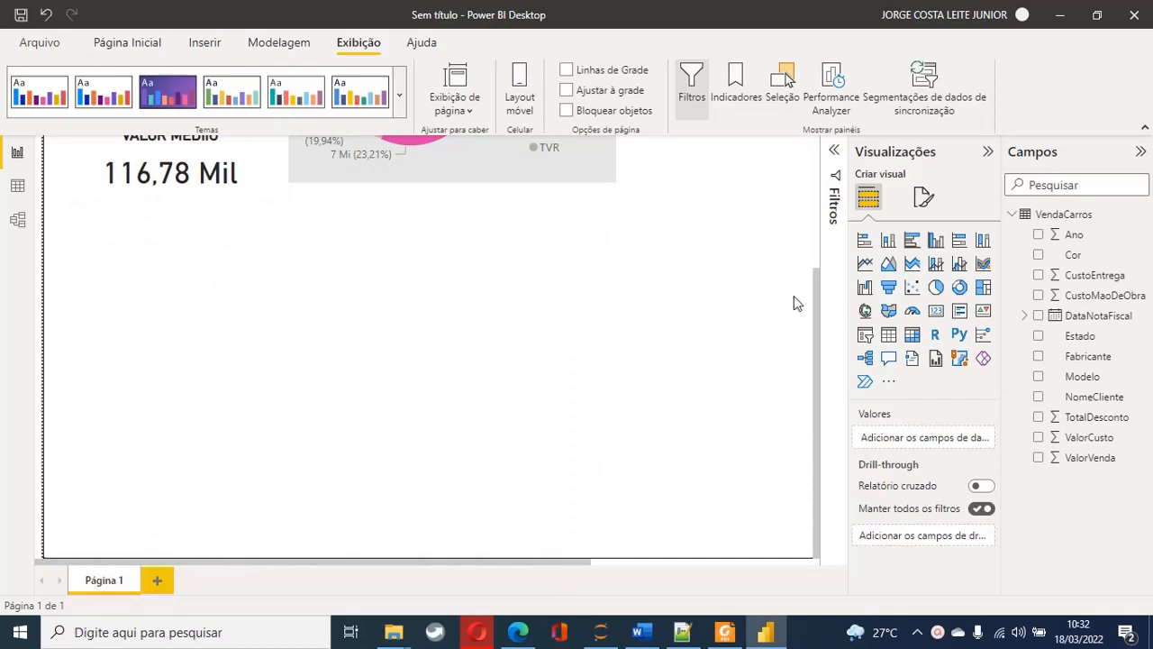
{"action": "left_click_drag", "start_coordinate": [813, 316], "coordinate": [807, 161]}
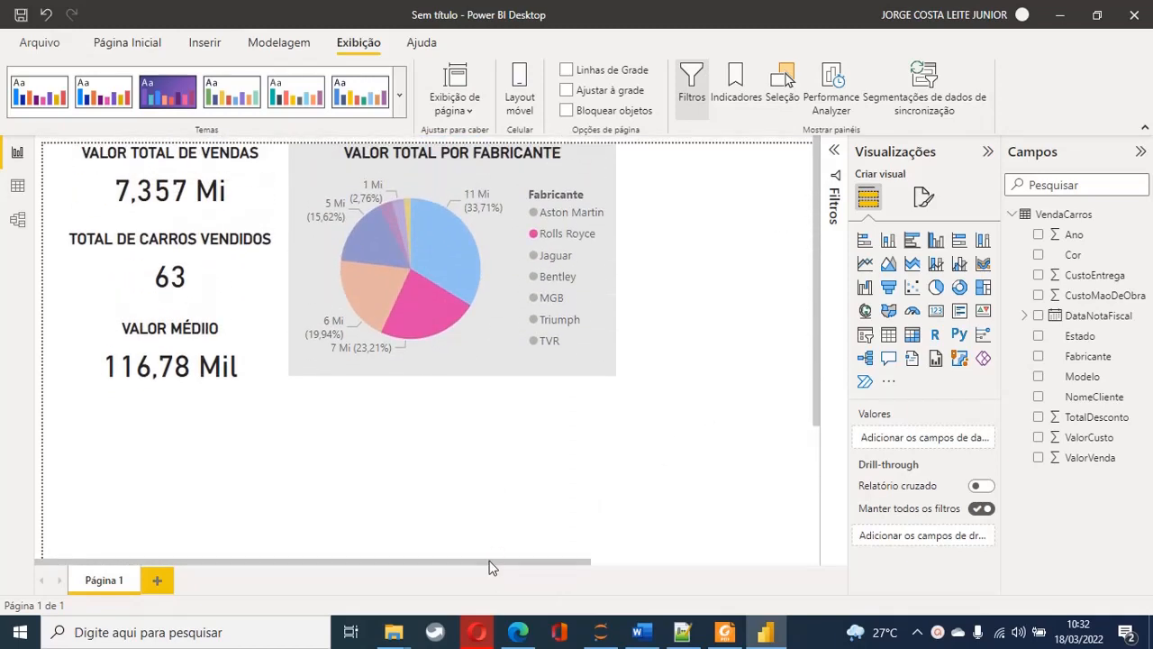
{"action": "left_click_drag", "start_coordinate": [489, 560], "coordinate": [403, 566]}
{"action": "left_click", "coordinate": [166, 209]}
{"action": "left_click", "coordinate": [166, 236]}
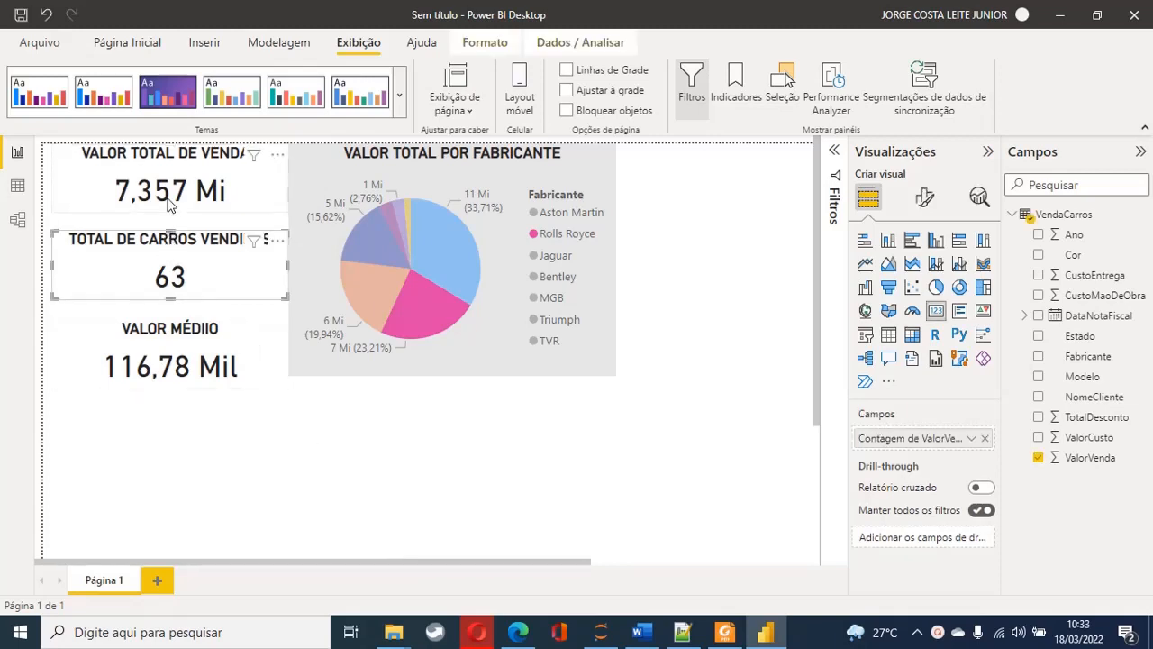
{"action": "left_click", "coordinate": [167, 207]}
{"action": "mouse_move", "coordinate": [167, 212]}
{"action": "left_mouse_down"}
{"action": "mouse_move", "coordinate": [171, 196]}
{"action": "mouse_move", "coordinate": [171, 207]}
{"action": "left_mouse_up"}
Step: Move the TOTAL DE CARROS VENDIDOS card up against the VALOR TOTAL DE VENDAS card and reduce its height
{"action": "left_click", "coordinate": [167, 251]}
{"action": "left_click_drag", "start_coordinate": [167, 251], "coordinate": [167, 234]}
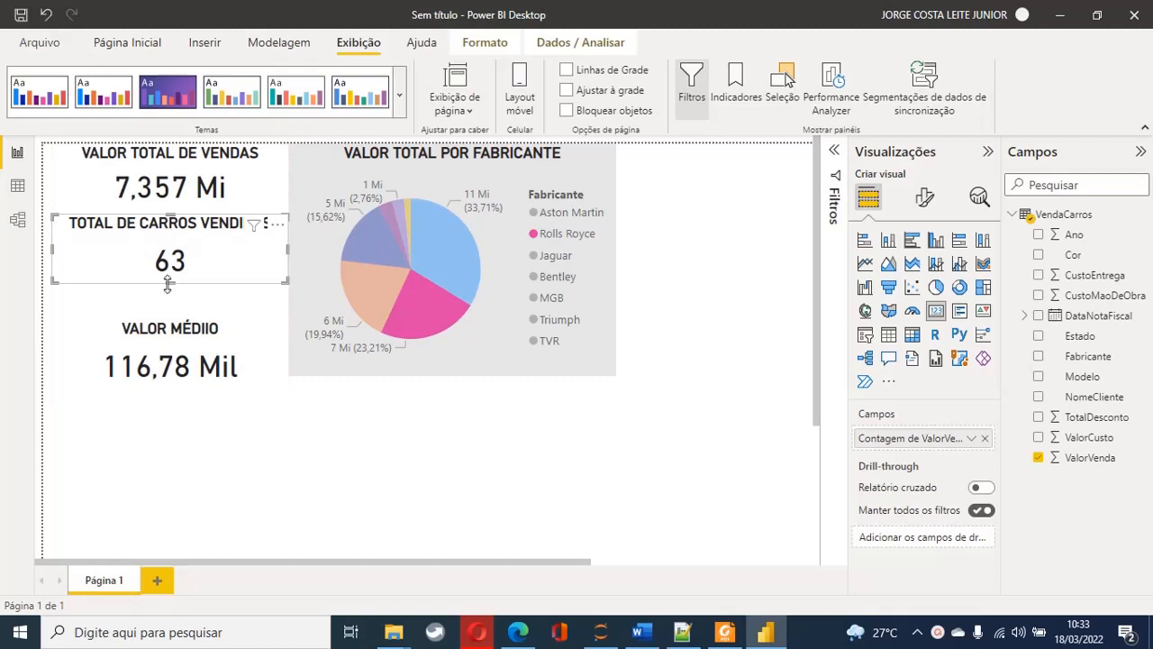
{"action": "left_click_drag", "start_coordinate": [167, 286], "coordinate": [168, 274]}
Step: Move the VALOR MÉDIIO card up directly beneath the TOTAL DE CARROS VENDIDOS card and reduce its height slightly
{"action": "left_click", "coordinate": [177, 389]}
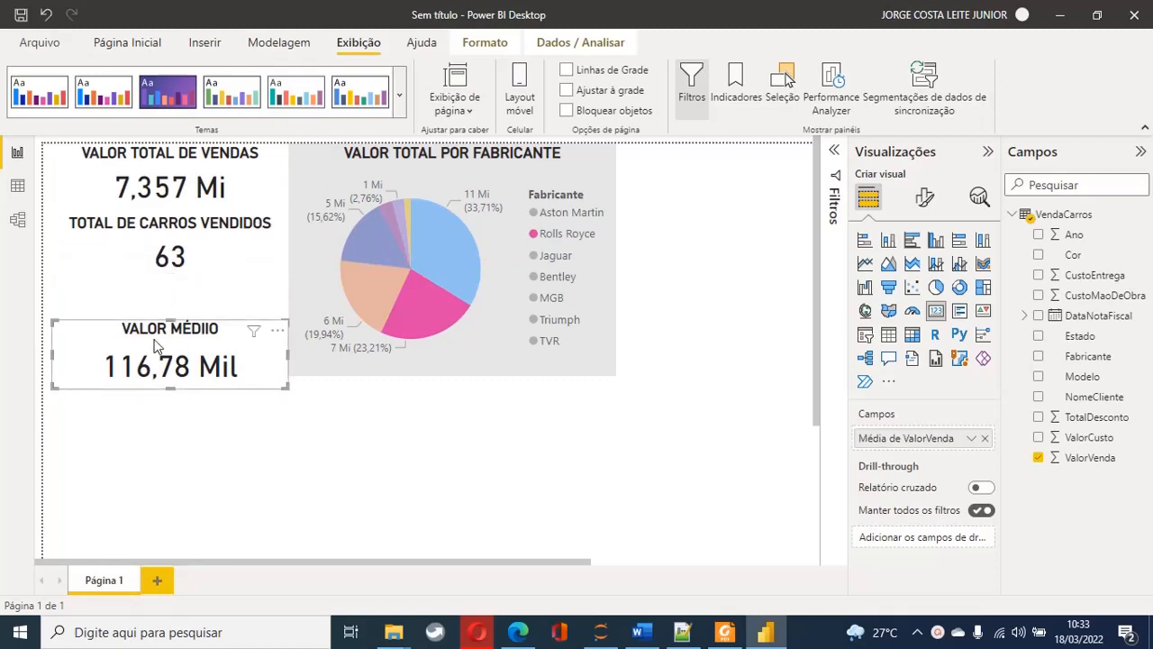
{"action": "left_click_drag", "start_coordinate": [177, 389], "coordinate": [172, 330]}
{"action": "left_click", "coordinate": [177, 386]}
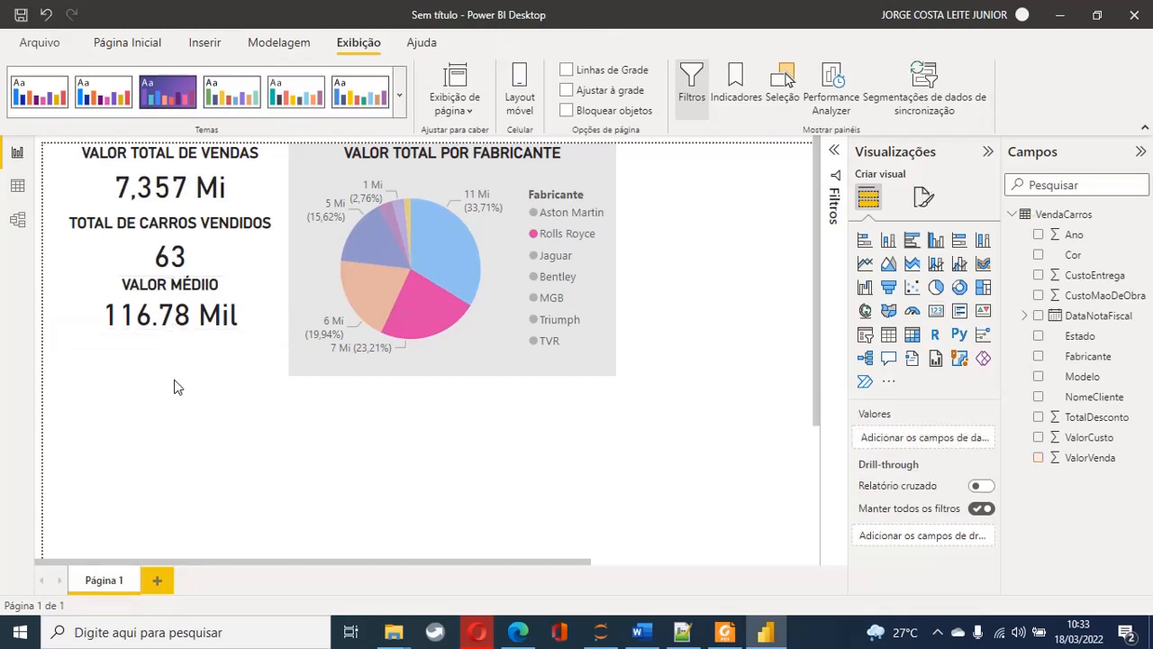
Step: Clear the Rolls Royce slice selection and narrow the pie chart slightly from its right edge
{"action": "left_click", "coordinate": [613, 268]}
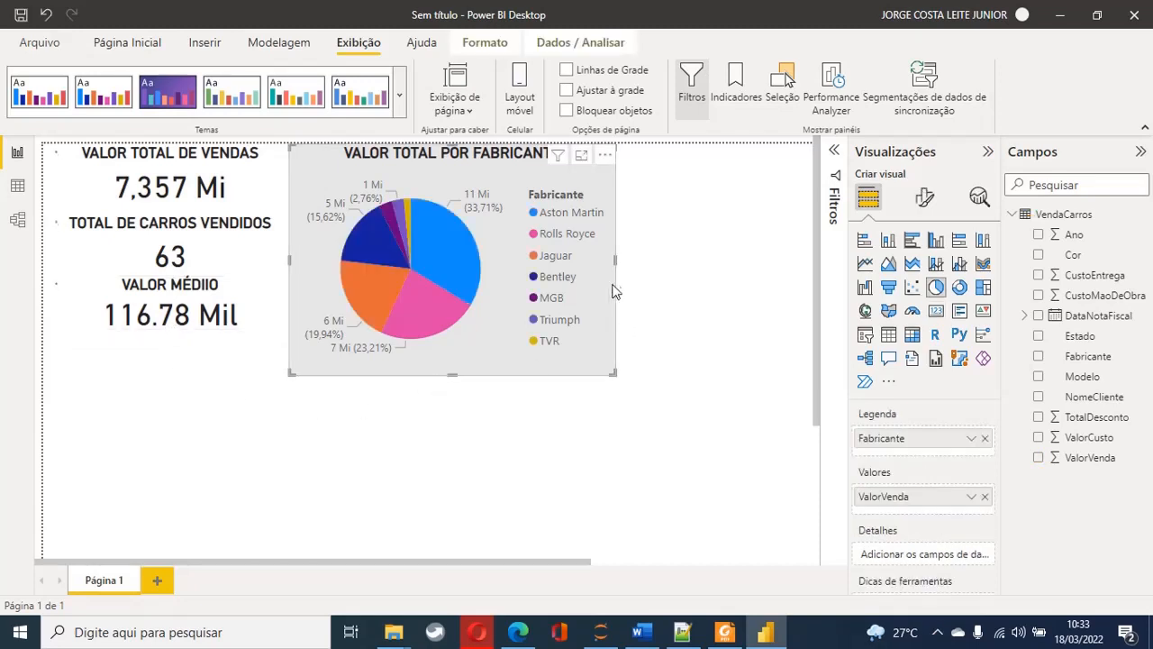
{"action": "left_click_drag", "start_coordinate": [614, 267], "coordinate": [600, 269]}
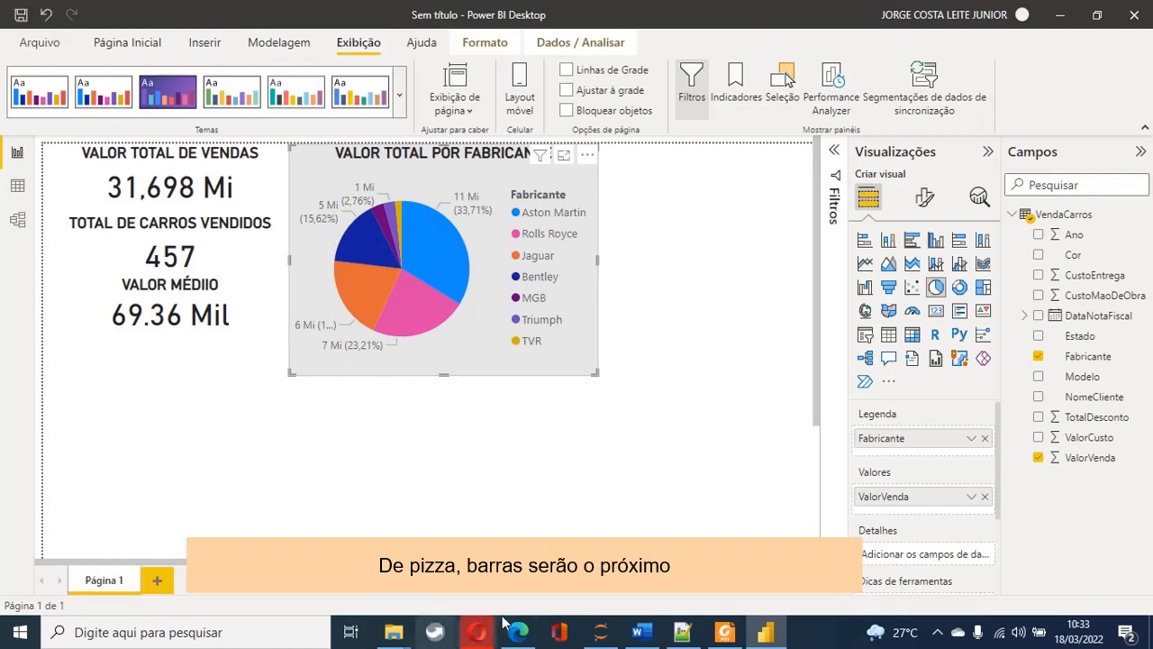
Step: Insert a clustered bar chart in the empty area beside the pie chart
{"action": "scroll", "coordinate": [707, 568], "scroll_direction": "right", "scroll_amount": 5}
{"action": "left_click_drag", "start_coordinate": [708, 568], "coordinate": [761, 569]}
{"action": "left_click", "coordinate": [511, 271]}
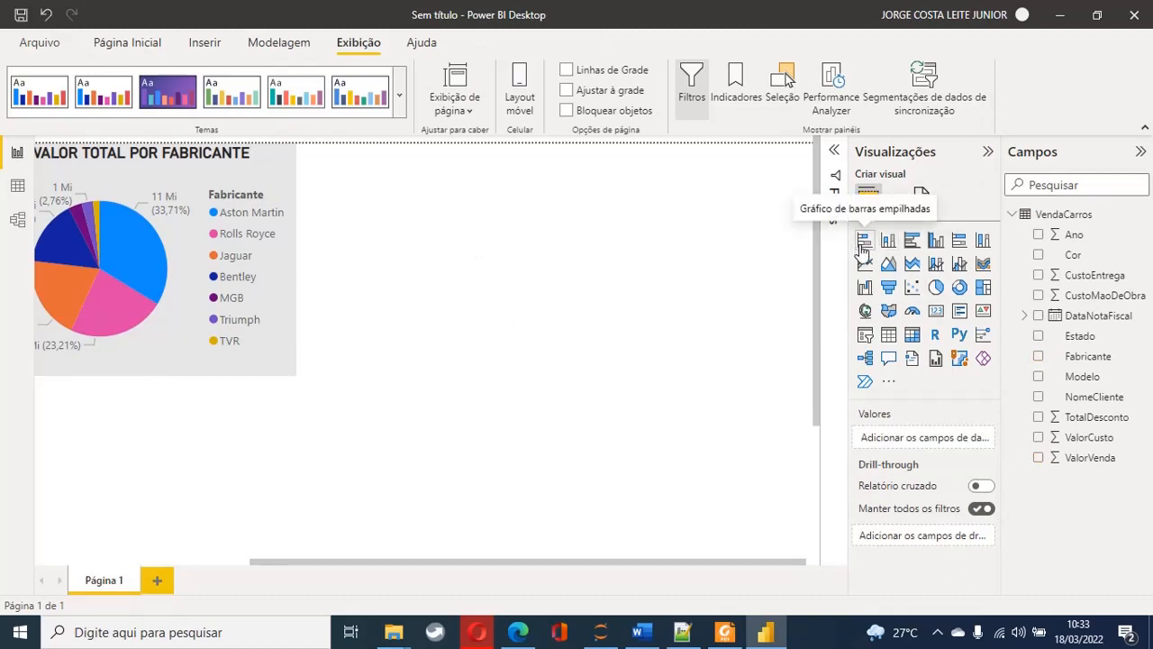
{"action": "left_click", "coordinate": [912, 239]}
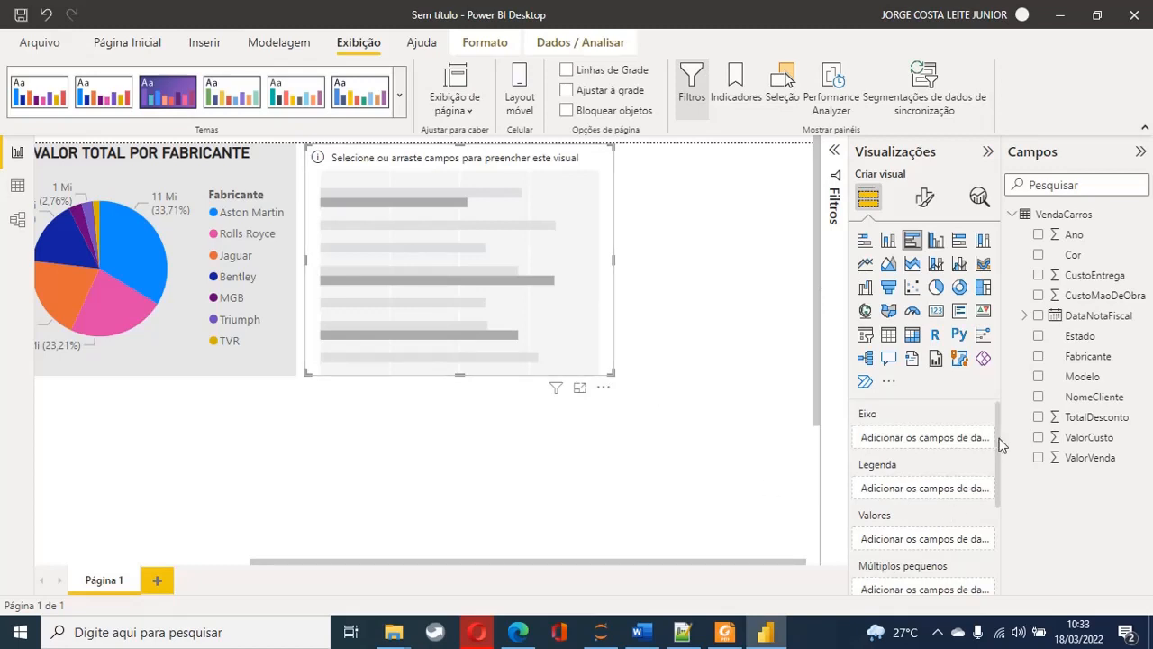
Step: Assign Cor to the bar chart's Eixo and also to its Valores as a count
{"action": "left_click_drag", "start_coordinate": [999, 445], "coordinate": [994, 418]}
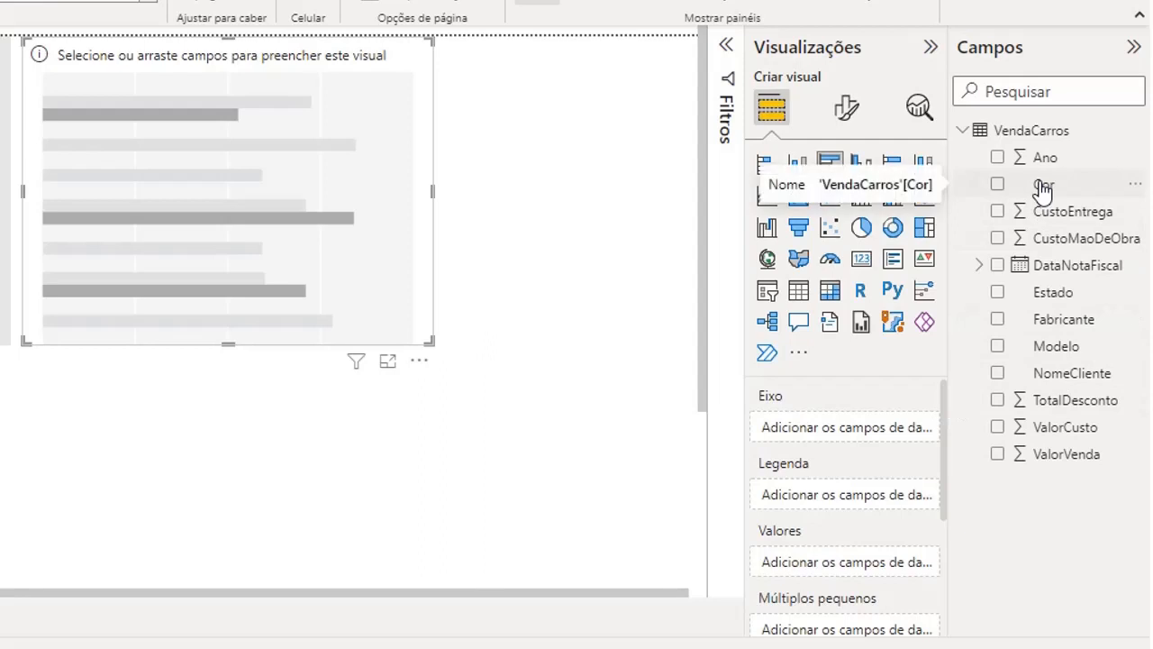
{"action": "left_click_drag", "start_coordinate": [1044, 189], "coordinate": [839, 428]}
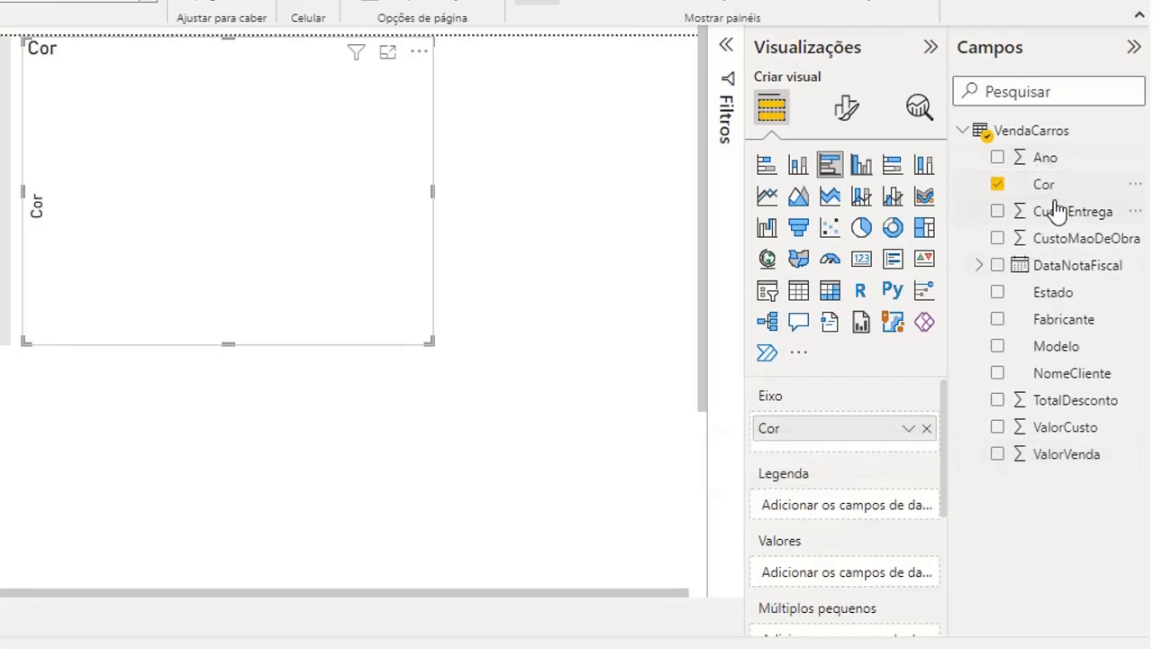
{"action": "left_click_drag", "start_coordinate": [1036, 191], "coordinate": [854, 578]}
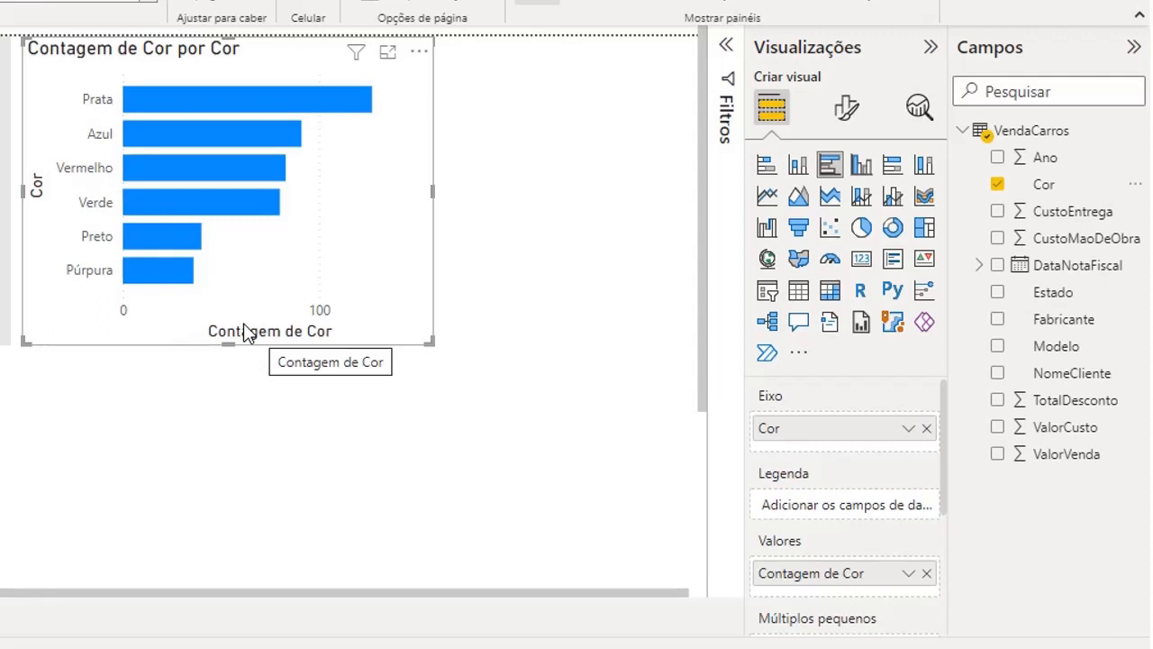
Step: Set the bar chart's title text to "TOTAL DE CARROS VENDIDOS POR COR"
{"action": "left_click", "coordinate": [848, 110]}
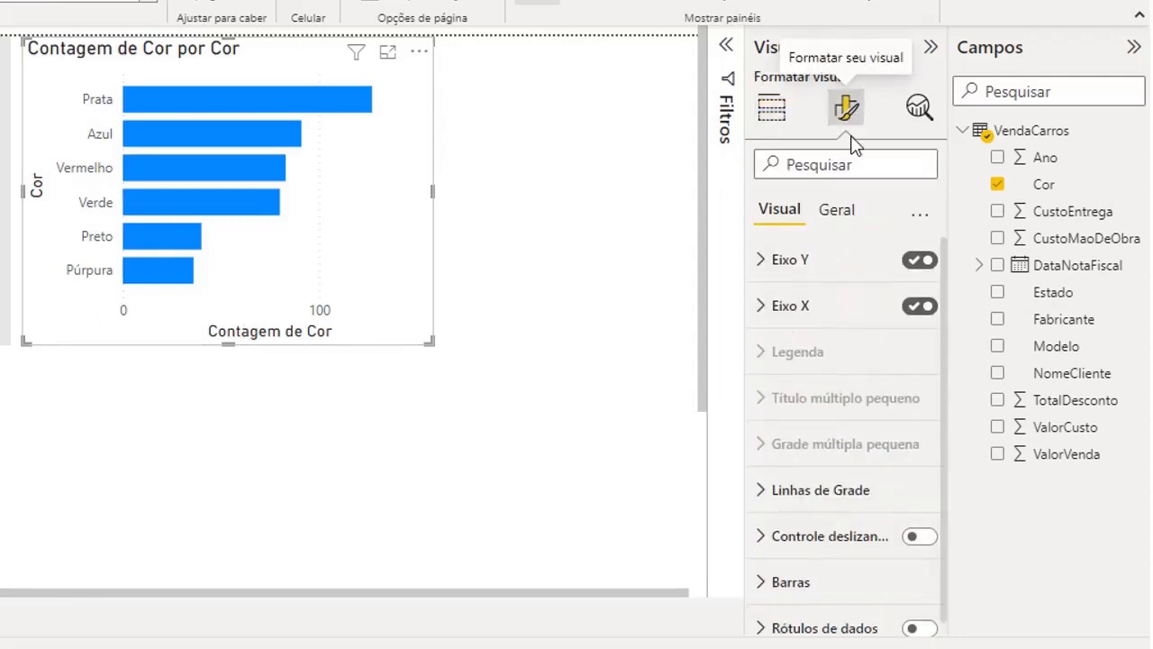
{"action": "left_click", "coordinate": [836, 210]}
{"action": "left_click", "coordinate": [791, 306]}
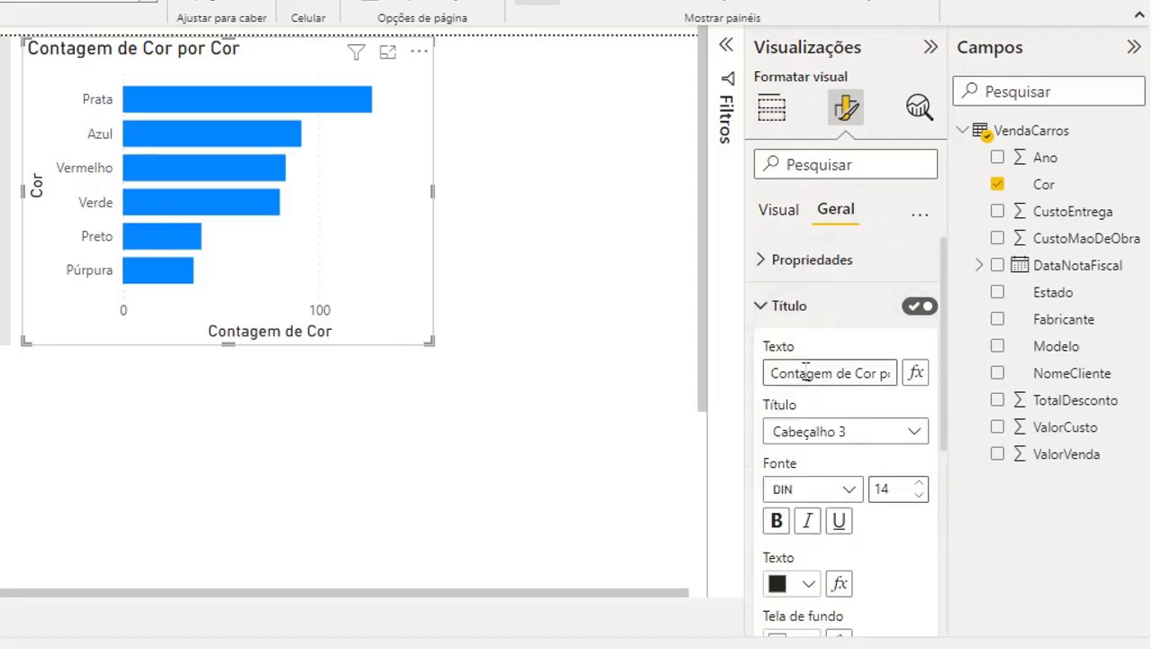
{"action": "left_click", "coordinate": [805, 369]}
{"action": "type", "text": "T"}
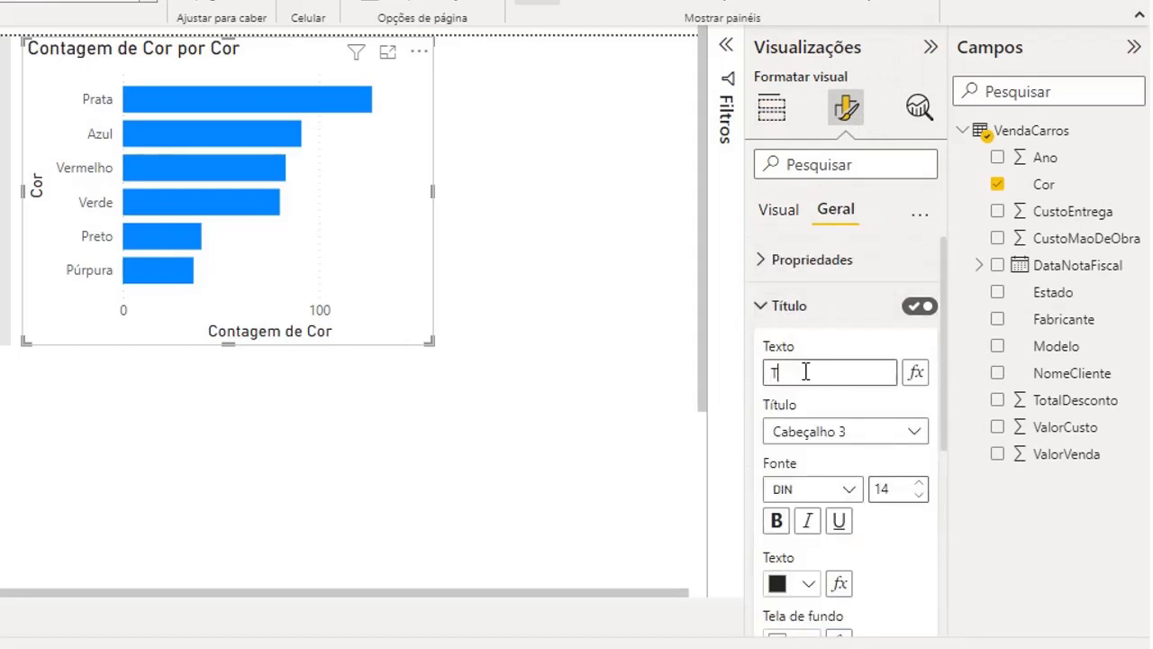
{"action": "type", "text": "OTAL DE CARROS VENDISO POR"}
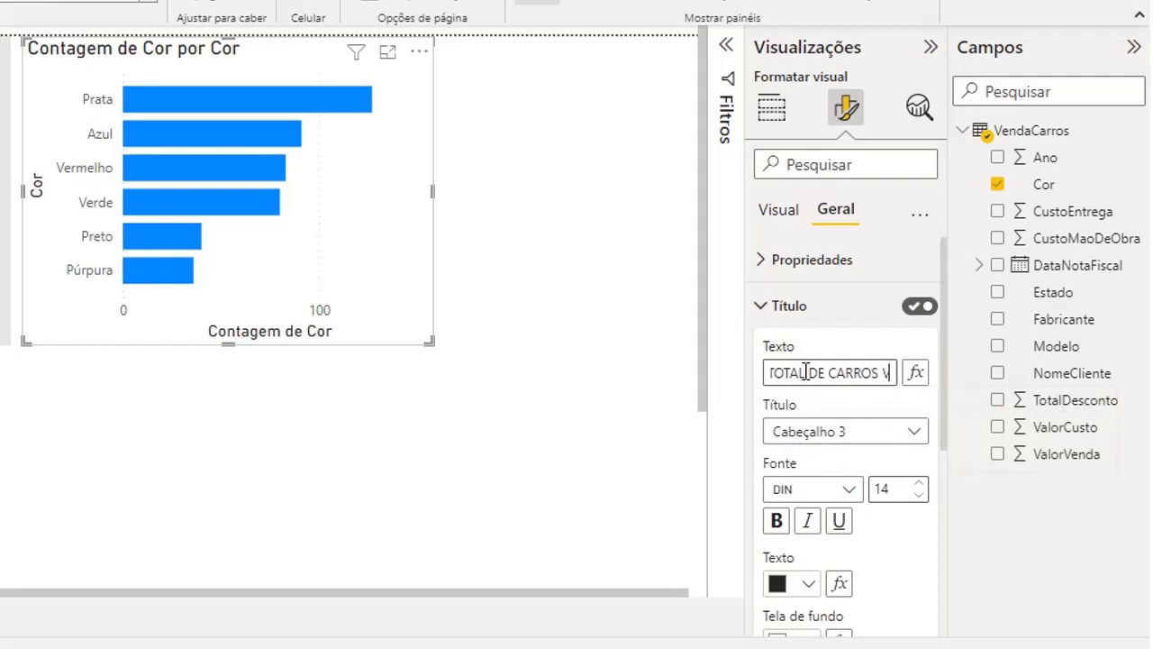
{"action": "key", "text": "BackSpace"}
{"action": "key", "text": "BackSpace"}
{"action": "key", "text": "BackSpace"}
{"action": "key", "text": "BackSpace"}
{"action": "key", "text": "BackSpace"}
{"action": "key", "text": "BackSpace"}
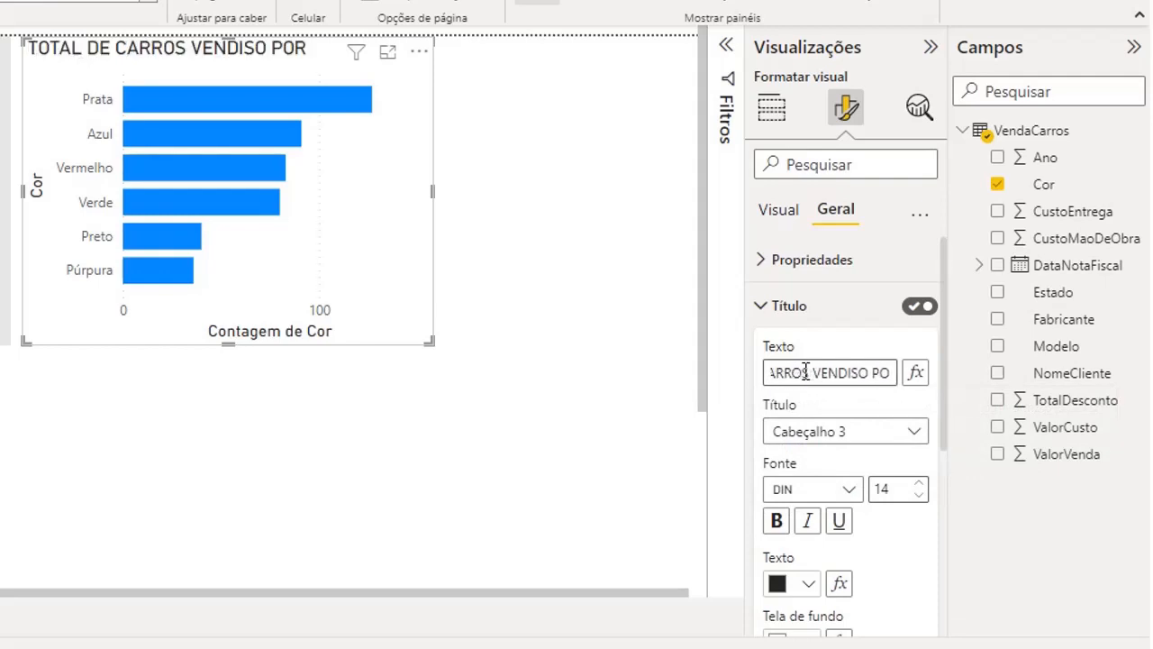
{"action": "type", "text": "DOS POR COR"}
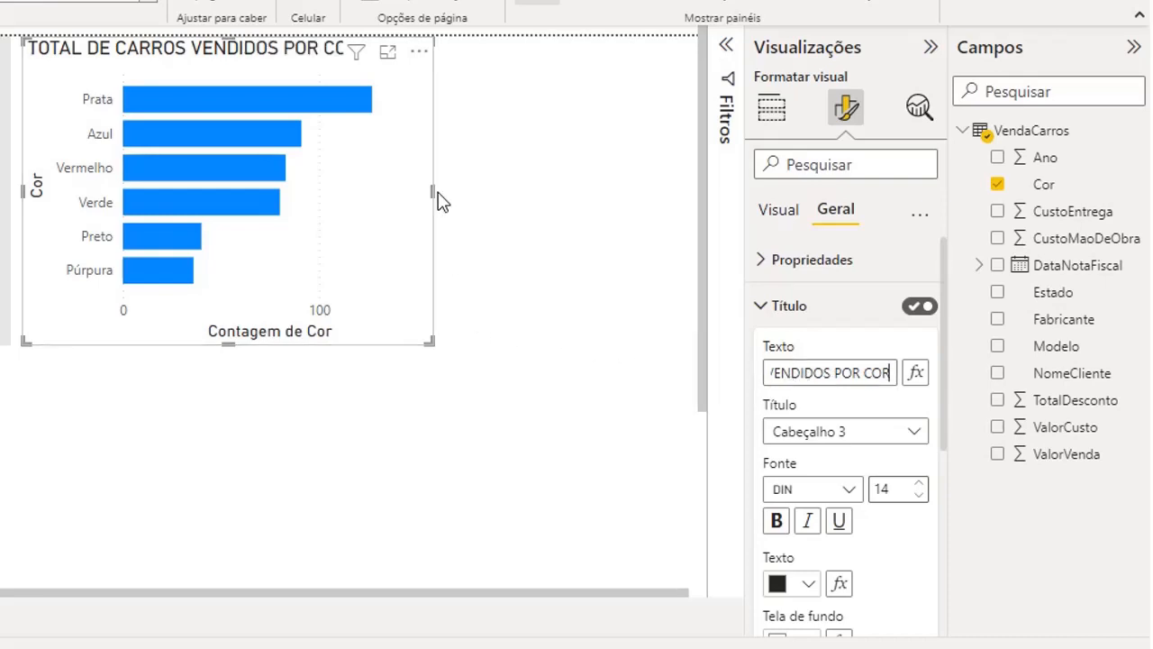
Step: Widen the bar chart slightly from its right edge until the full title fits, and centre the title horizontally
{"action": "left_click_drag", "start_coordinate": [438, 198], "coordinate": [459, 204]}
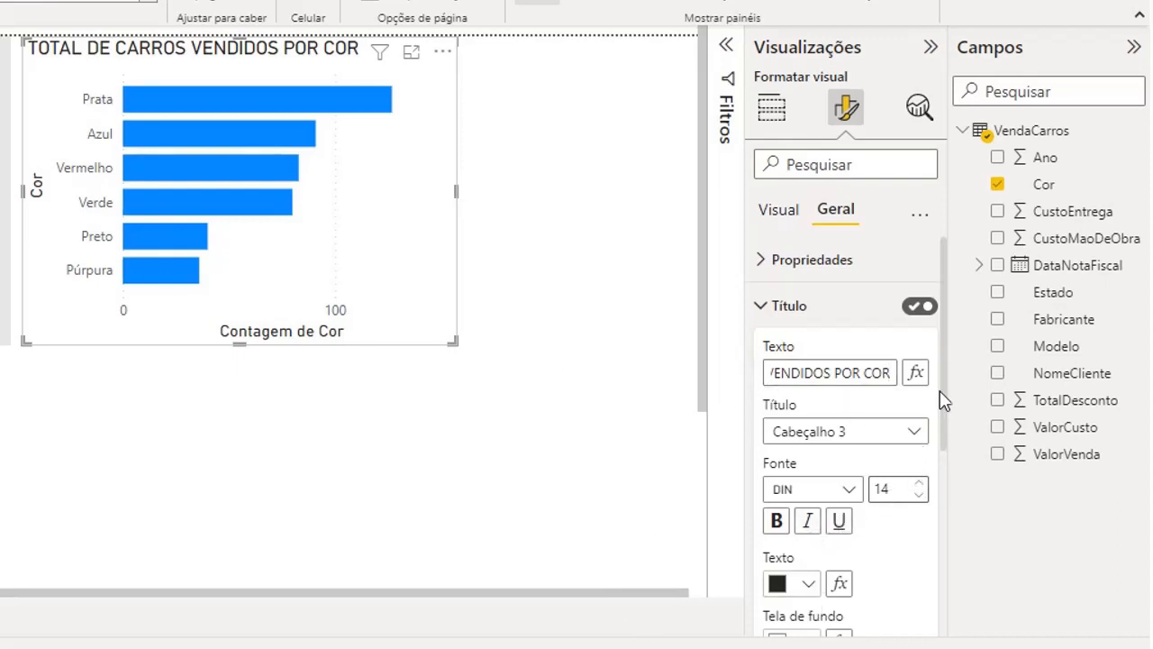
{"action": "left_click_drag", "start_coordinate": [946, 348], "coordinate": [945, 468]}
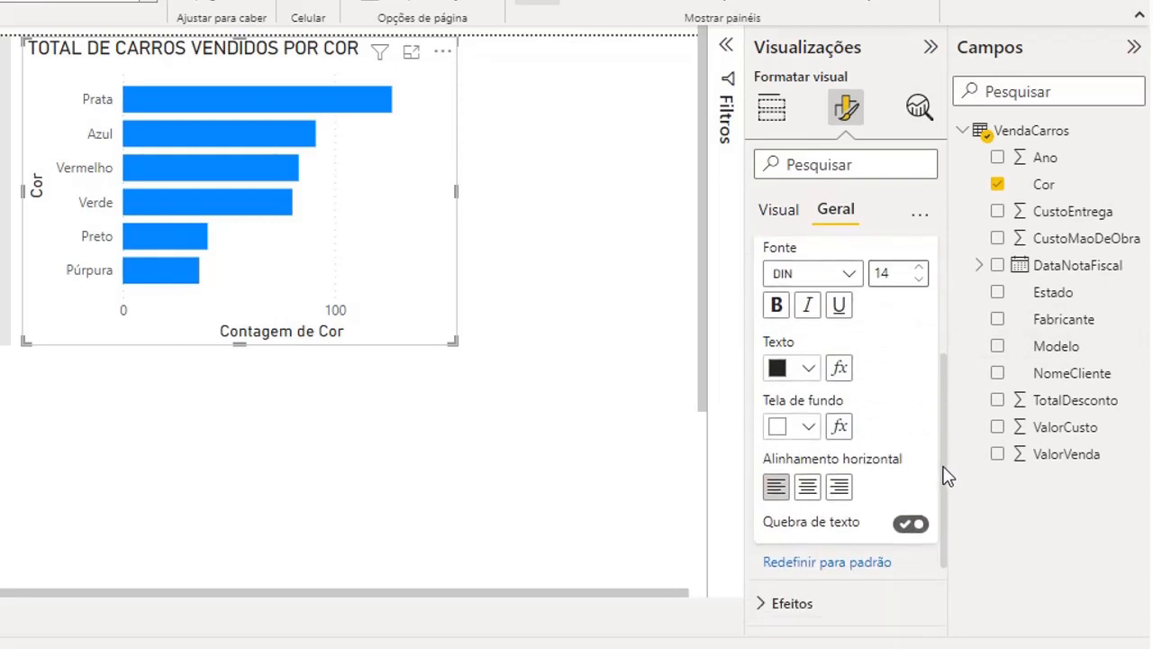
{"action": "left_click", "coordinate": [806, 484]}
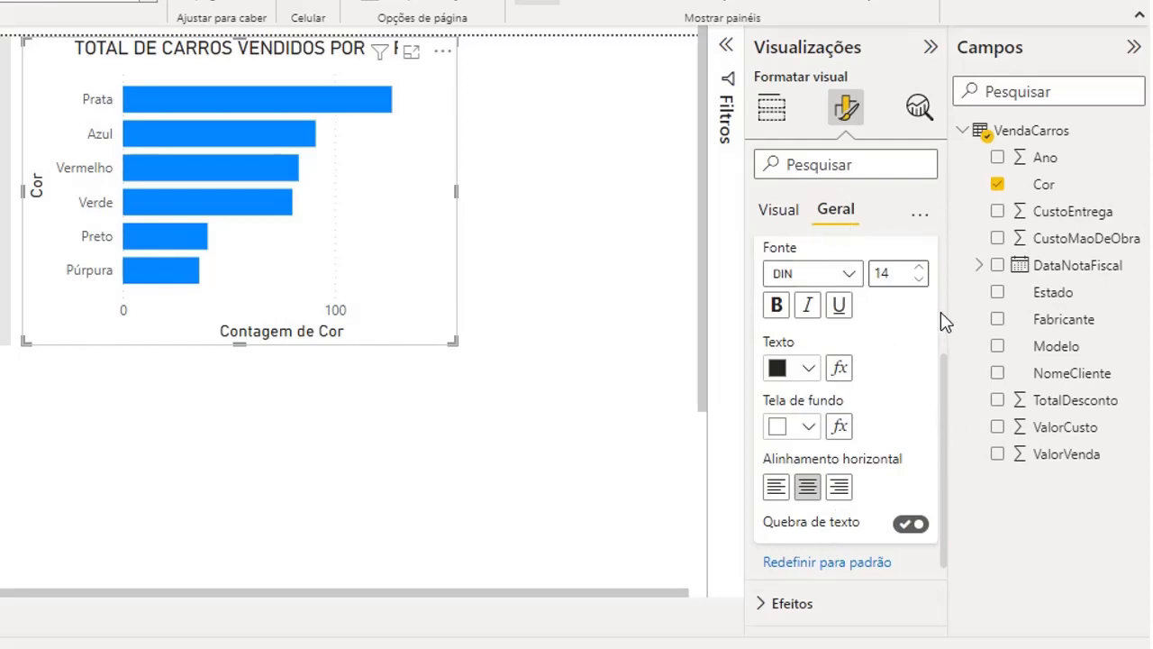
{"action": "scroll", "coordinate": [944, 303], "scroll_direction": "up", "scroll_amount": 5}
{"action": "left_click", "coordinate": [786, 308]}
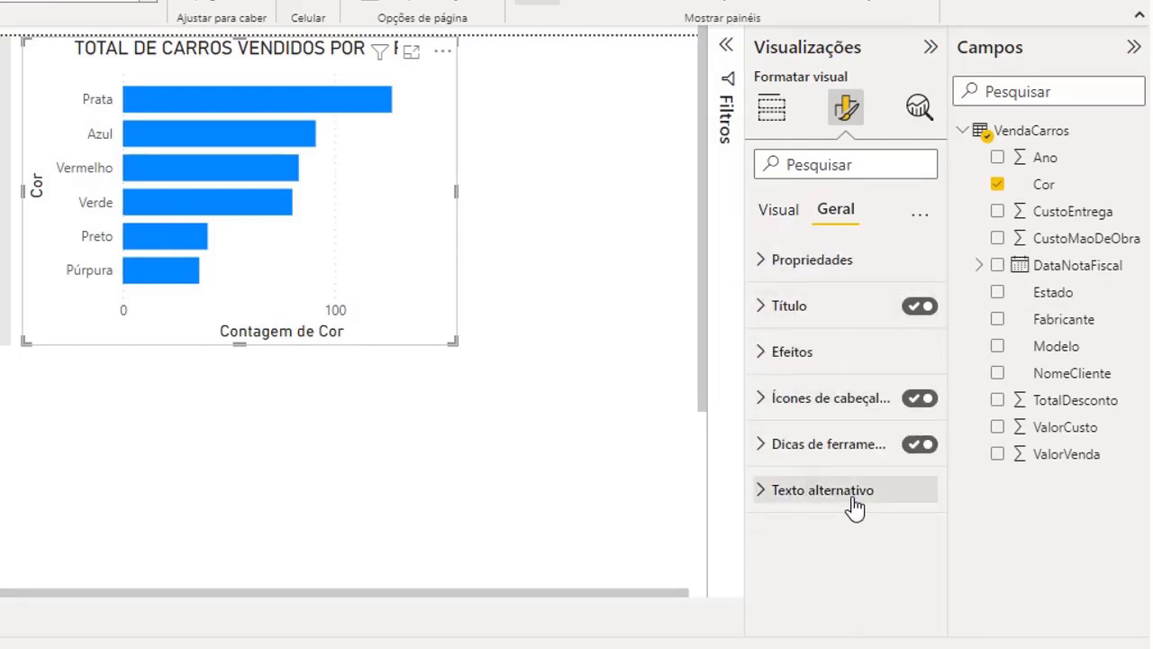
Step: Try dark blue and orange for the bar chart's Eixo Y value labels, and settle on black
{"action": "left_click", "coordinate": [780, 217]}
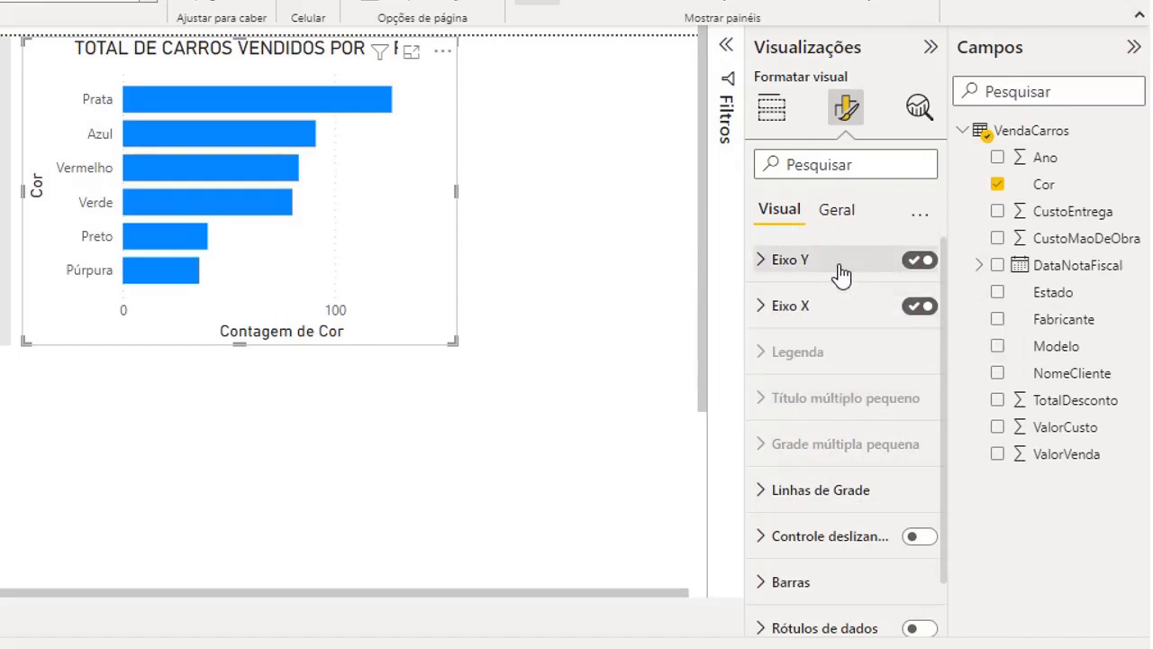
{"action": "left_click", "coordinate": [761, 262]}
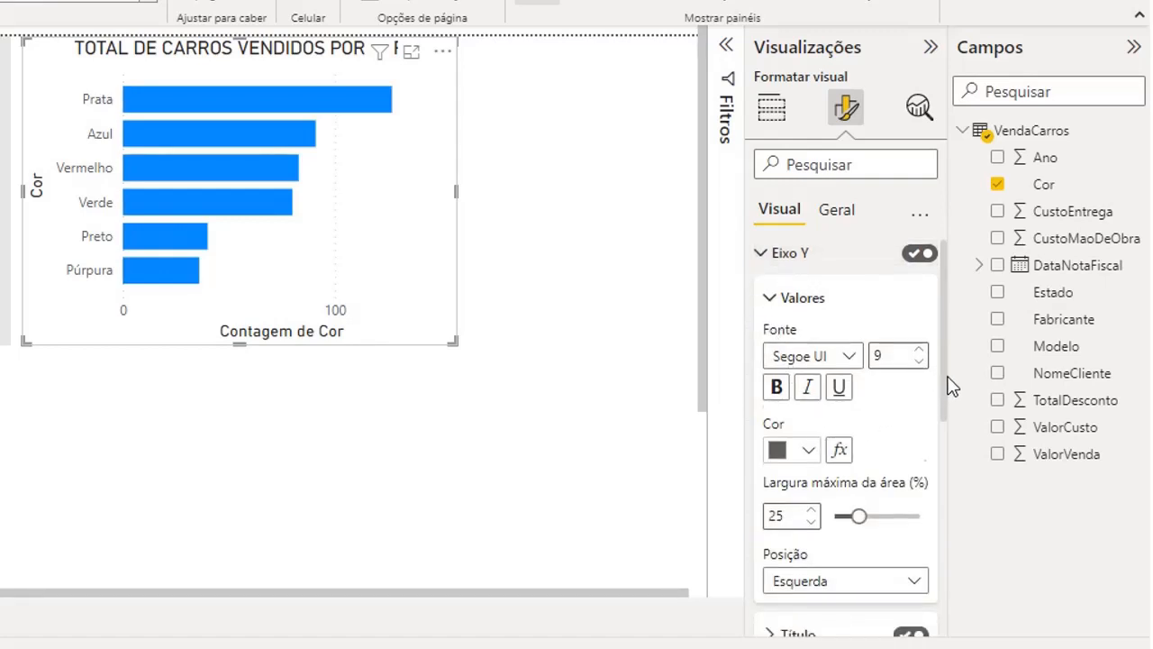
{"action": "scroll", "coordinate": [946, 392], "scroll_direction": "down", "scroll_amount": 1}
{"action": "left_click", "coordinate": [808, 410]}
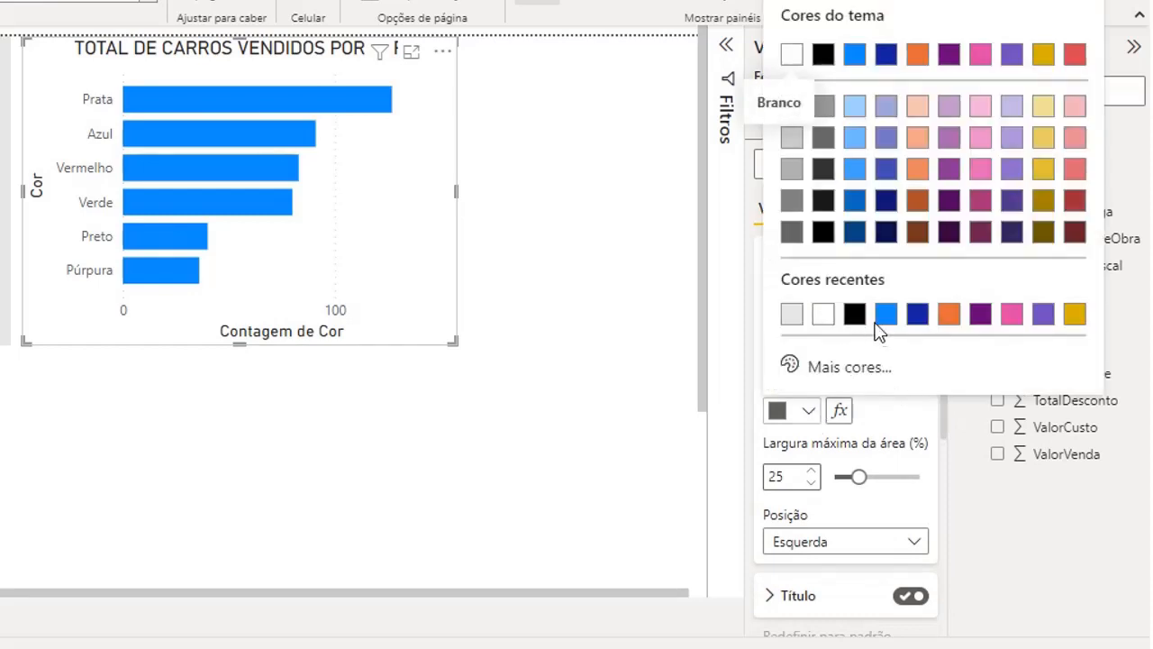
{"action": "left_click", "coordinate": [926, 315]}
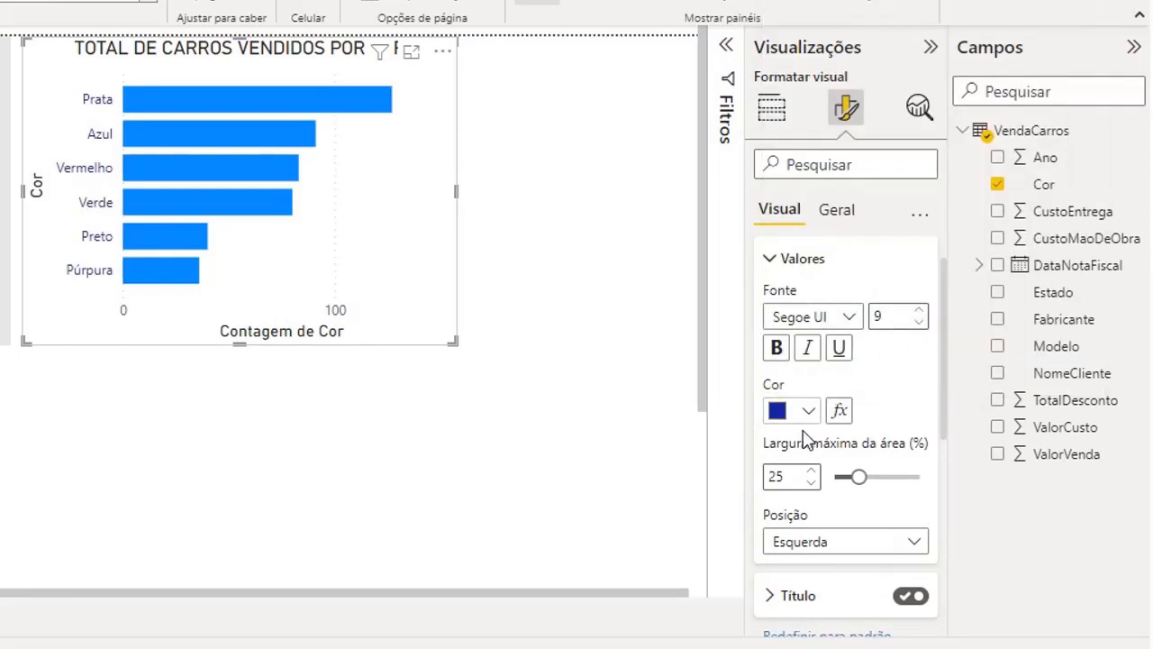
{"action": "left_click", "coordinate": [808, 411]}
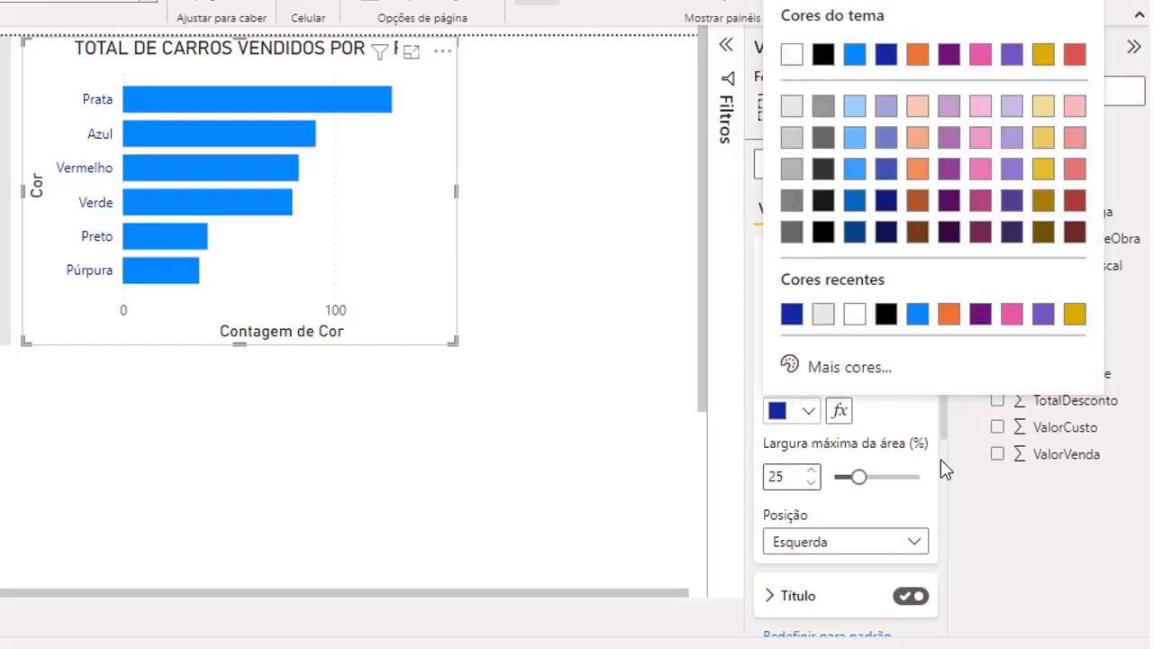
{"action": "left_click", "coordinate": [949, 313]}
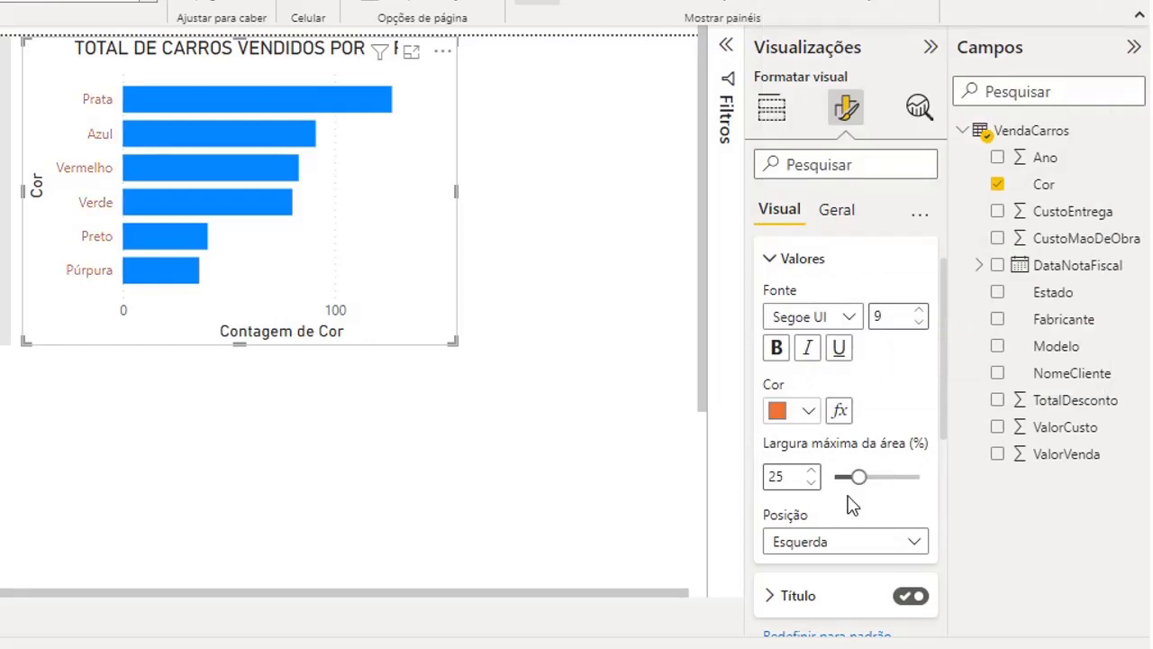
{"action": "left_click", "coordinate": [808, 412]}
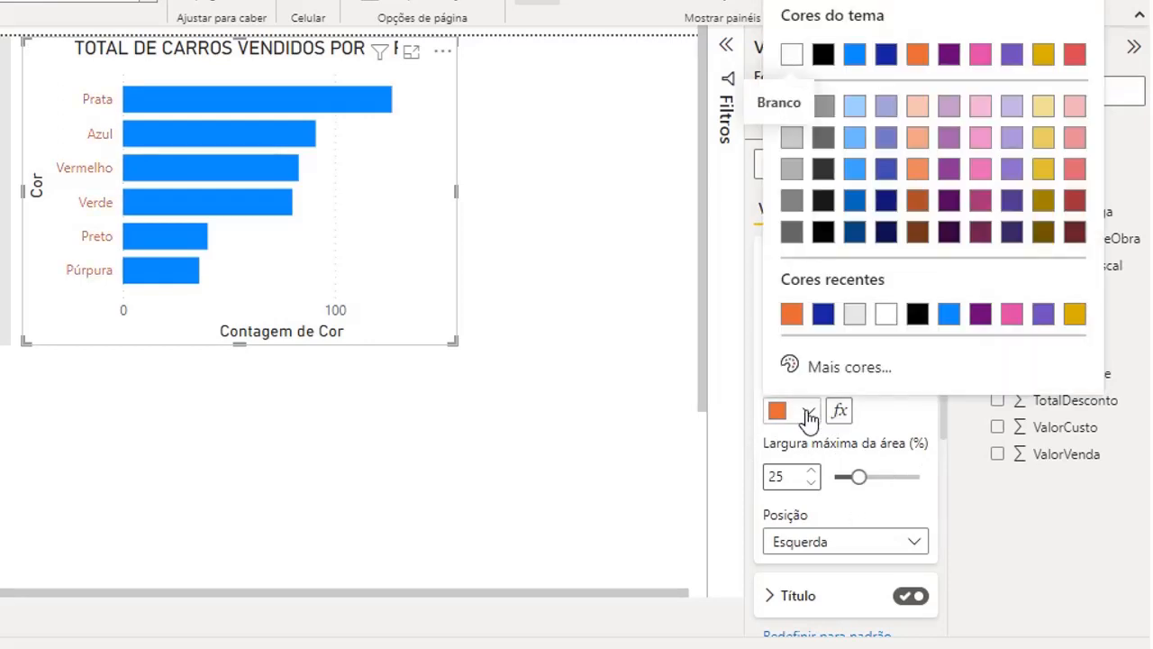
{"action": "left_click", "coordinate": [821, 56]}
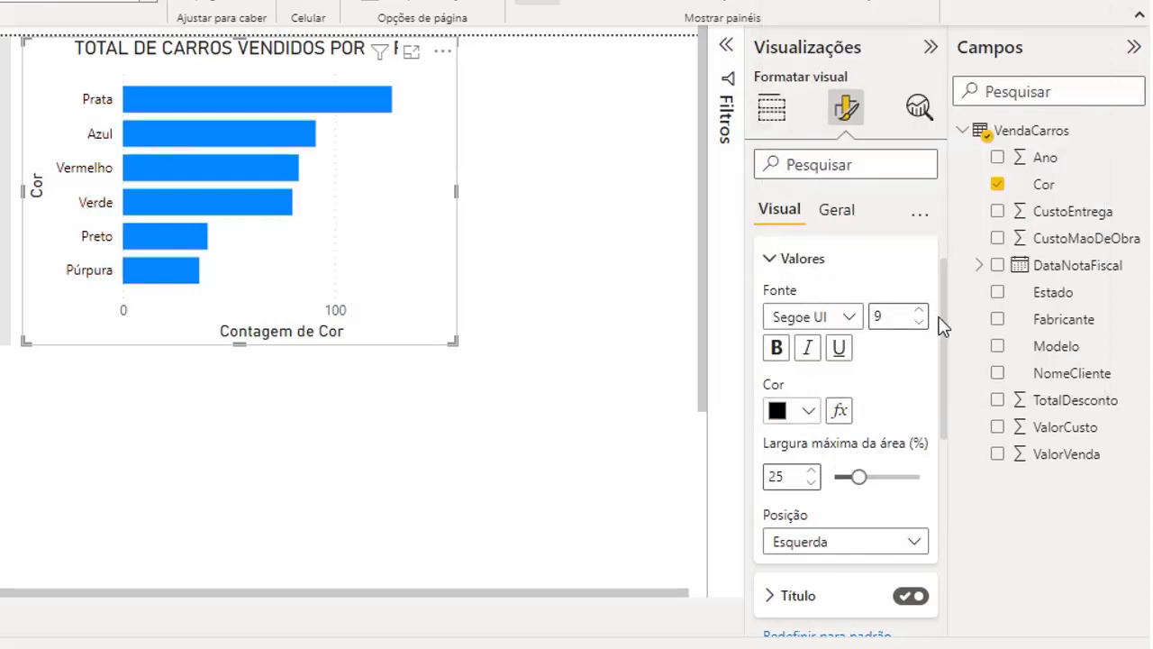
Step: Try several maximum area widths for the Eixo Y labels, including 41 and 25, and set it to 16%
{"action": "left_click_drag", "start_coordinate": [944, 312], "coordinate": [948, 369]}
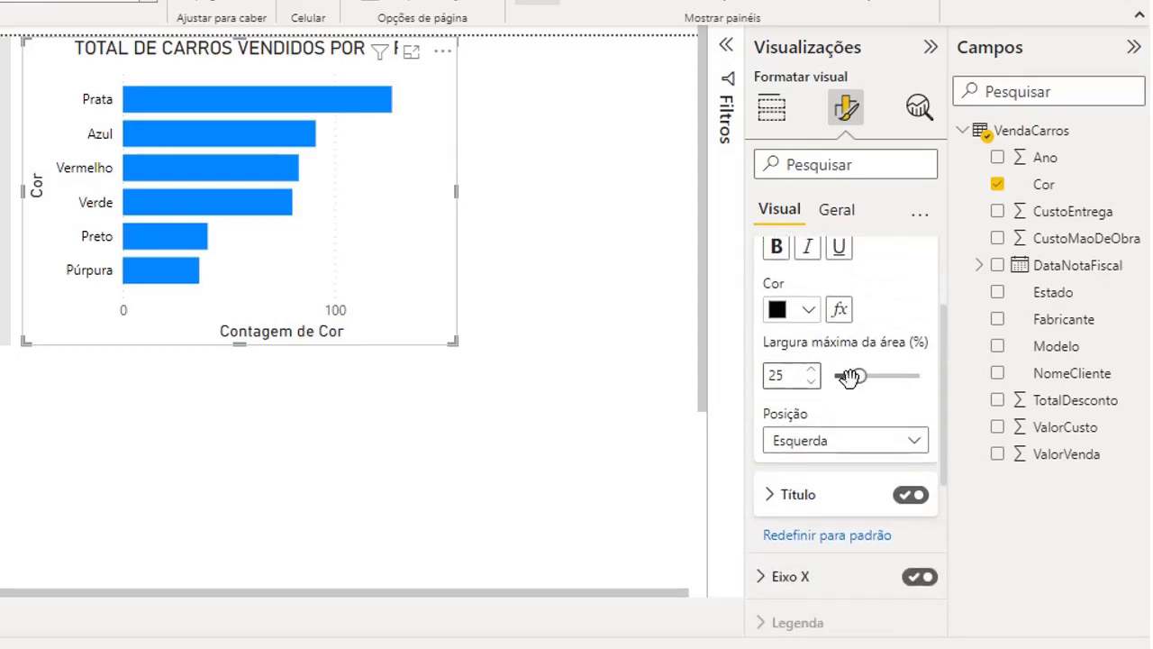
{"action": "left_click_drag", "start_coordinate": [858, 376], "coordinate": [898, 377]}
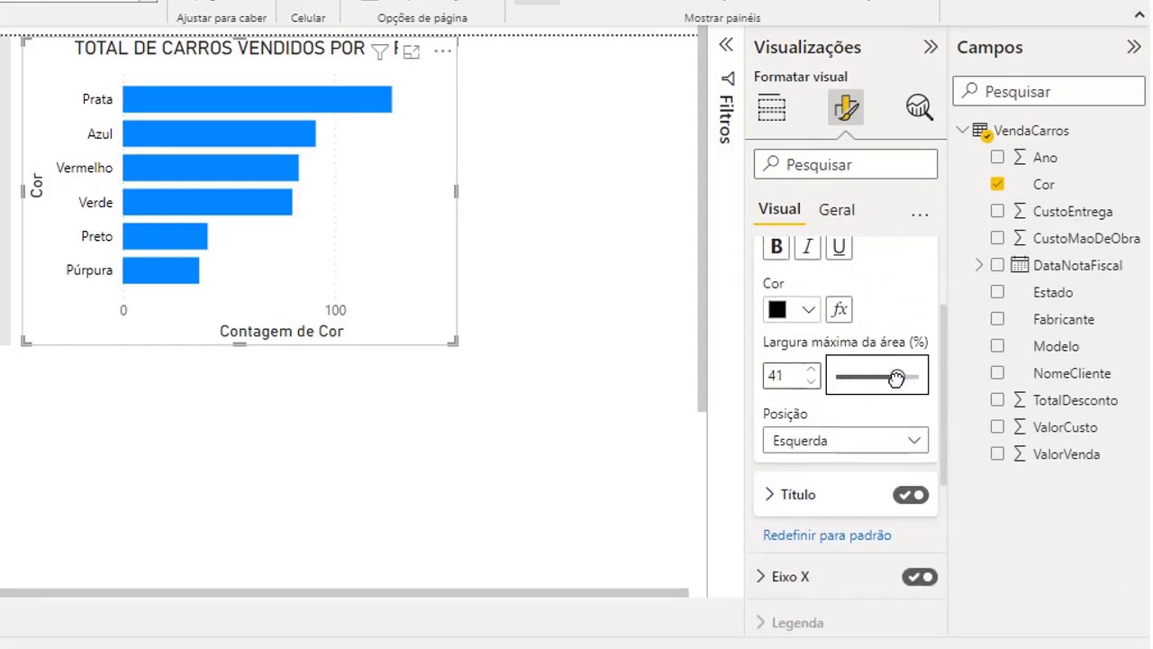
{"action": "left_click", "coordinate": [860, 379]}
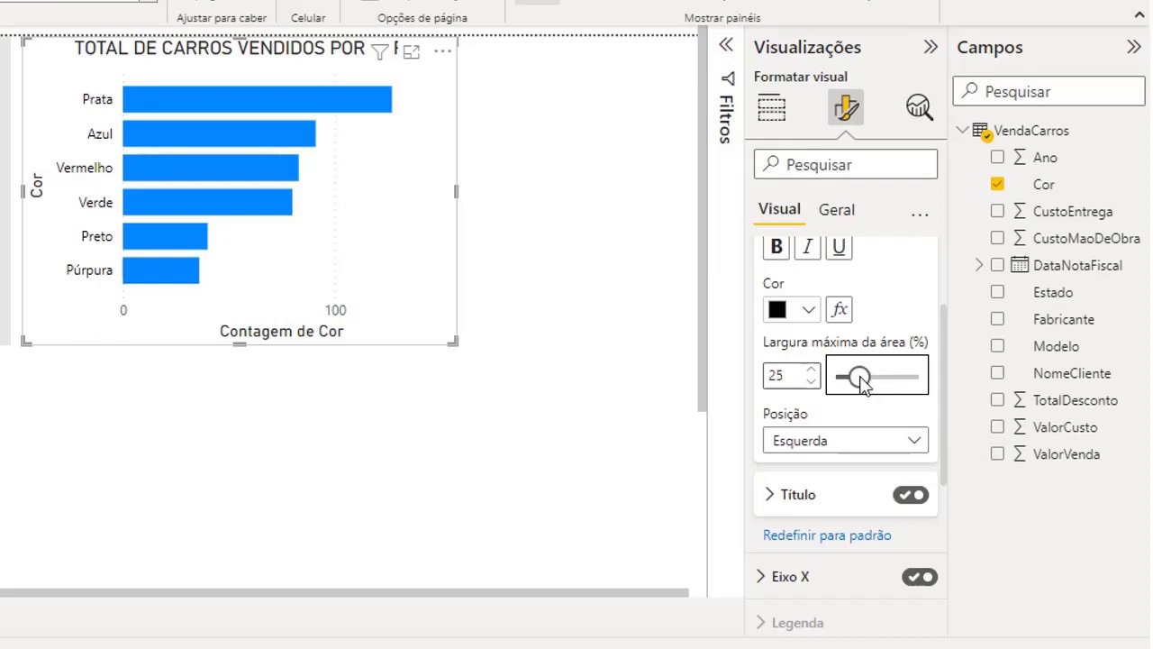
{"action": "left_click_drag", "start_coordinate": [857, 377], "coordinate": [838, 381]}
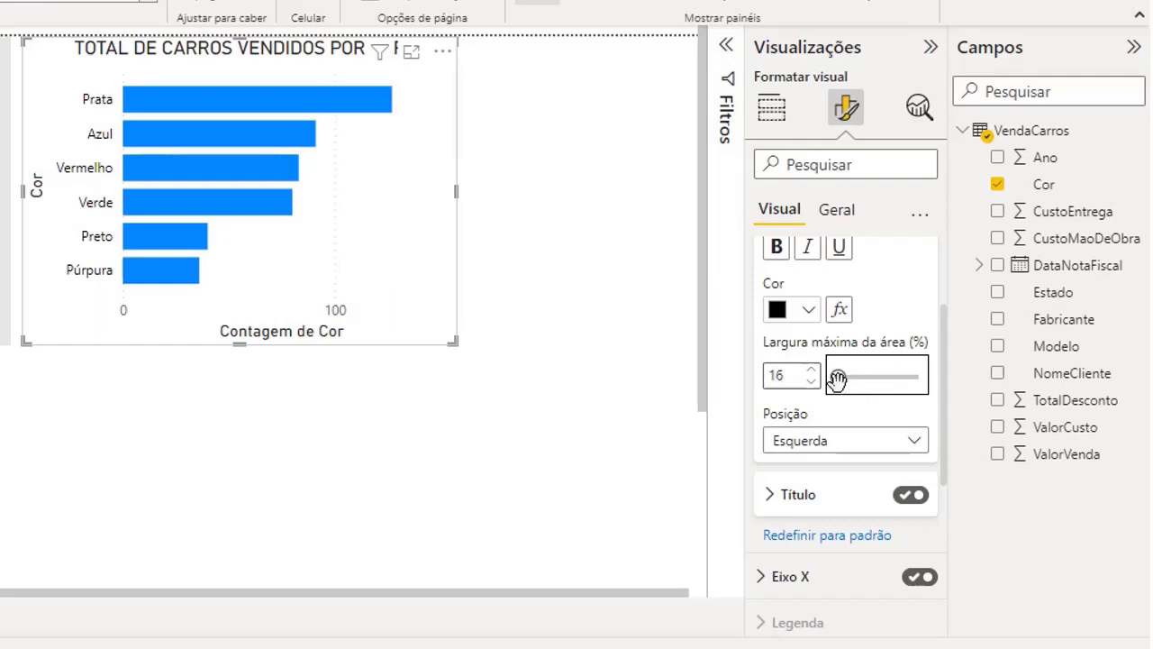
Step: Try the Direita position for the Eixo Y labels and return them to Esquerda
{"action": "left_click", "coordinate": [879, 443]}
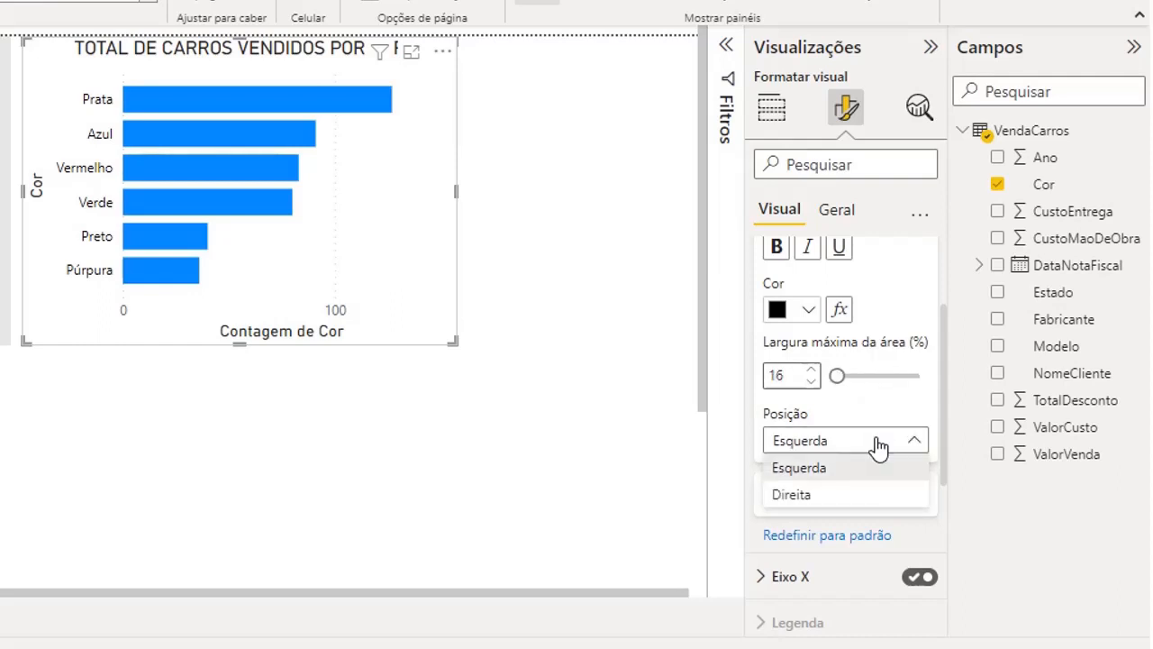
{"action": "left_click", "coordinate": [824, 498]}
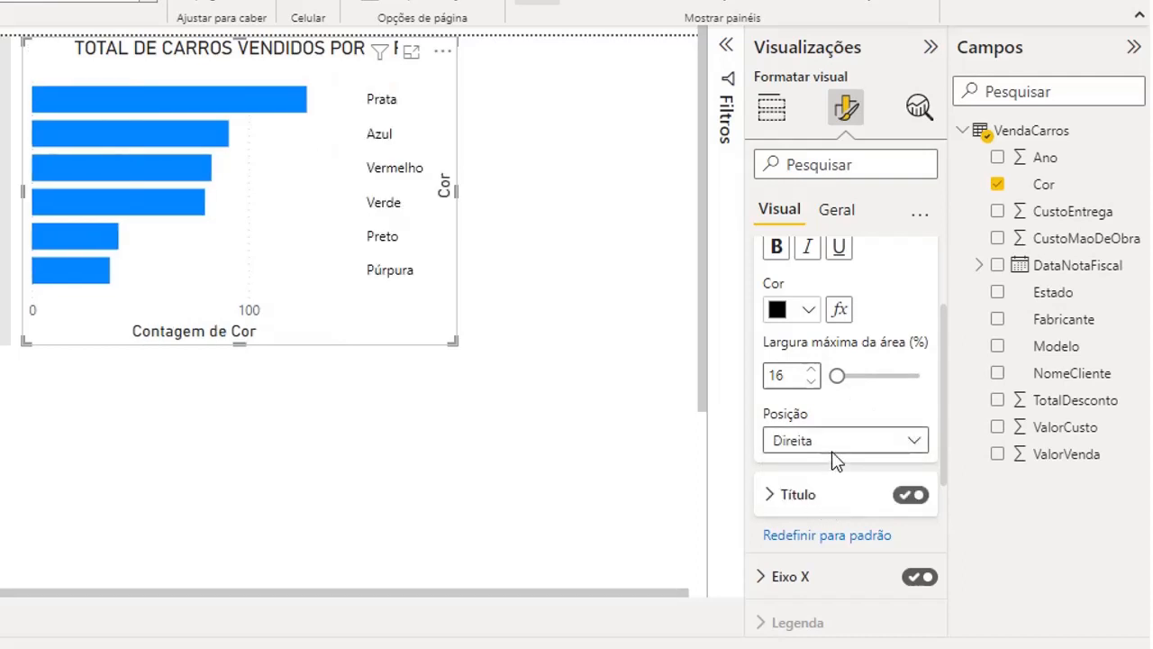
{"action": "left_click", "coordinate": [834, 440]}
{"action": "left_click", "coordinate": [815, 469]}
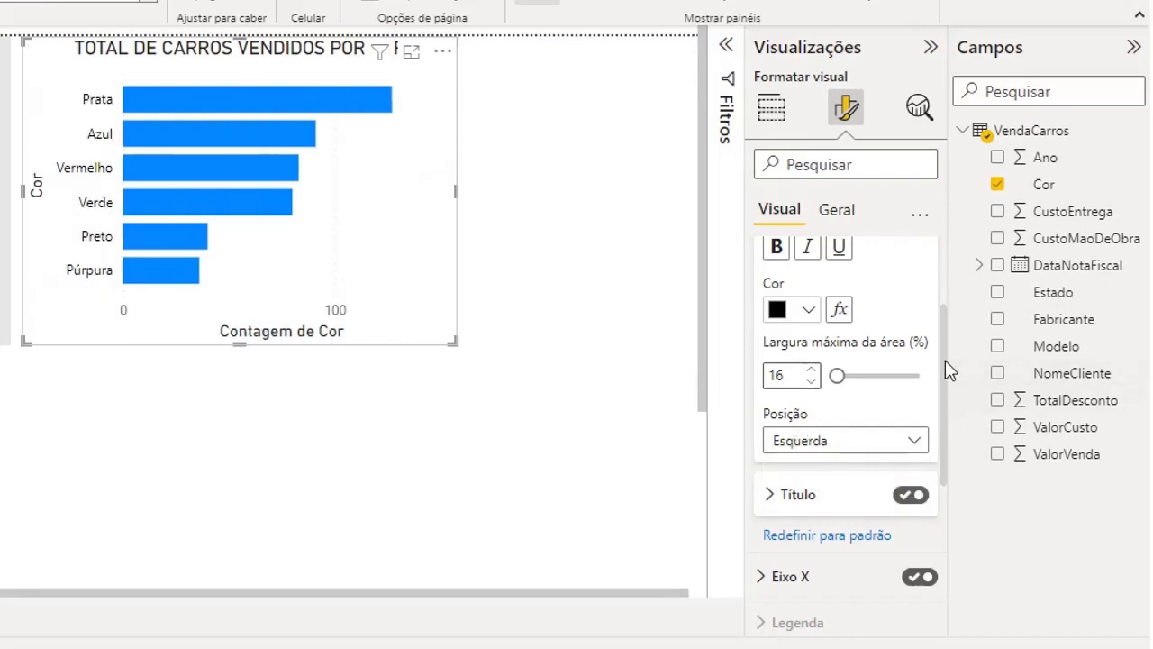
Step: Try 20 and 40 as the minimum of the Eixo X range, and set the minimum to 0
{"action": "left_click_drag", "start_coordinate": [949, 355], "coordinate": [945, 252]}
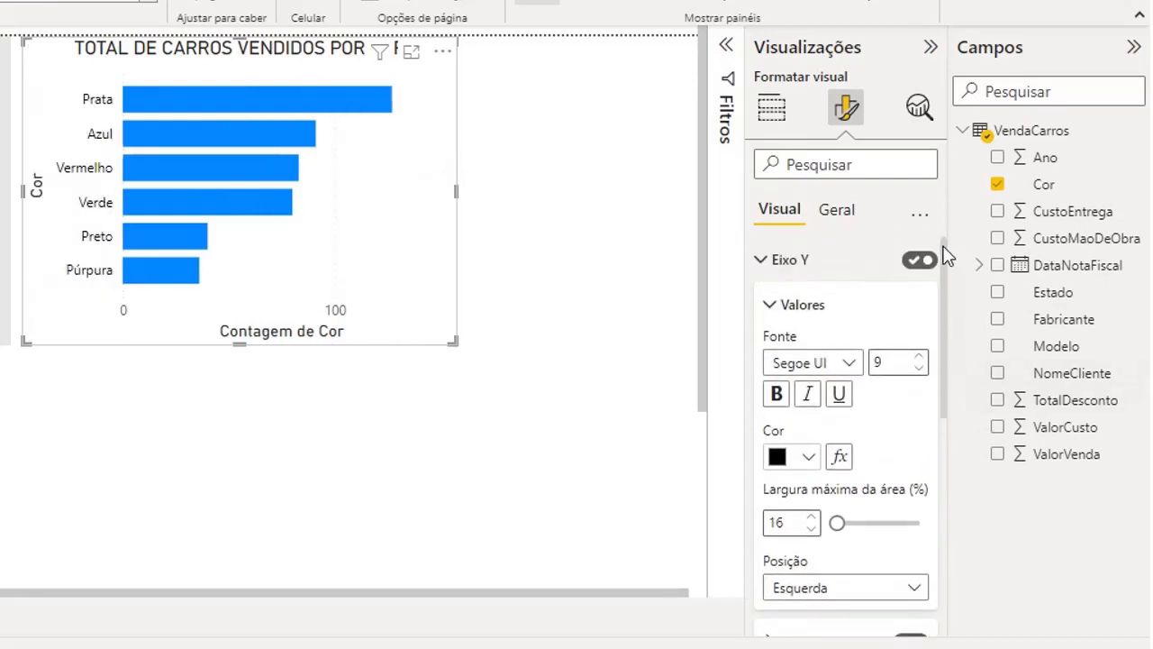
{"action": "left_click", "coordinate": [772, 308]}
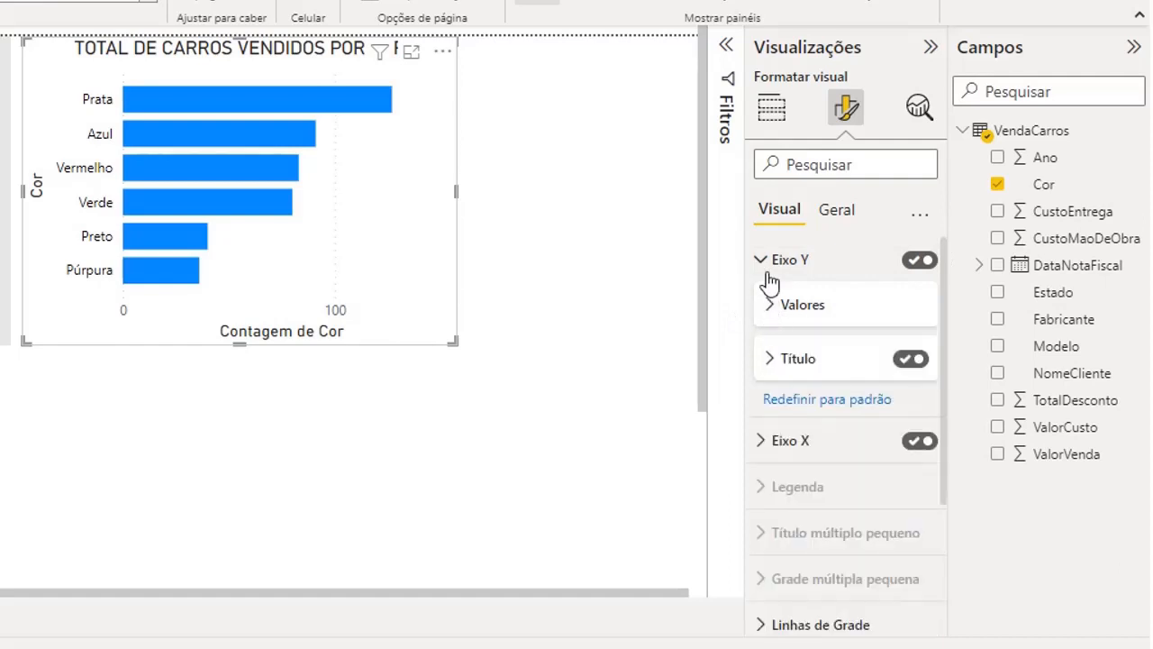
{"action": "left_click", "coordinate": [771, 441]}
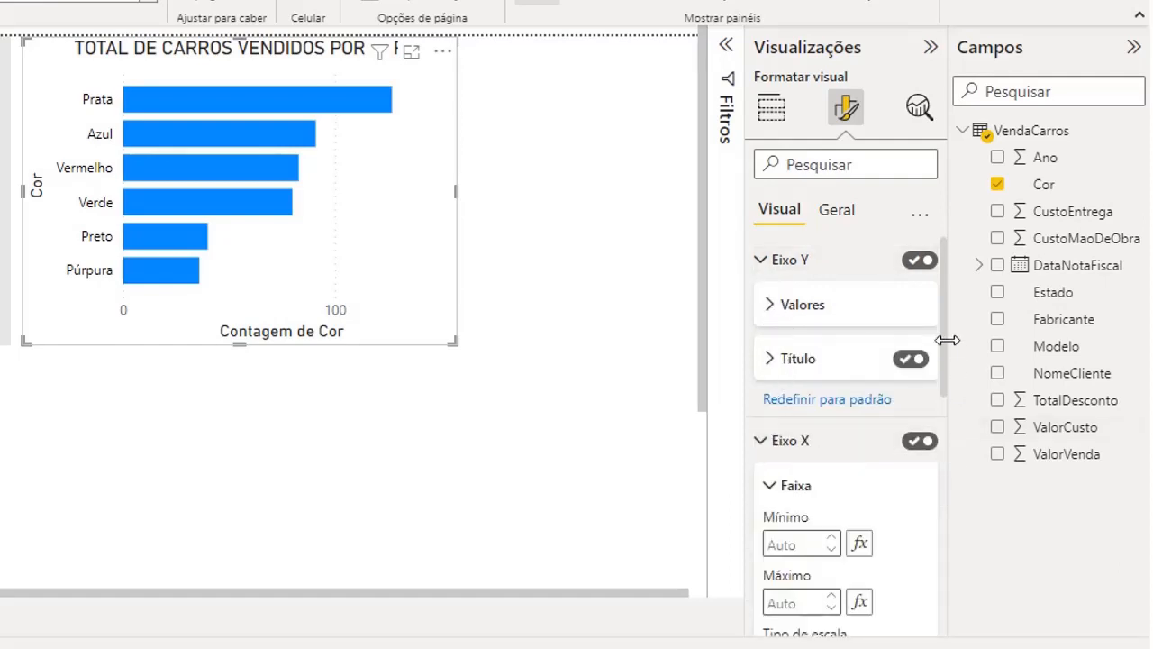
{"action": "left_click_drag", "start_coordinate": [947, 334], "coordinate": [945, 401]}
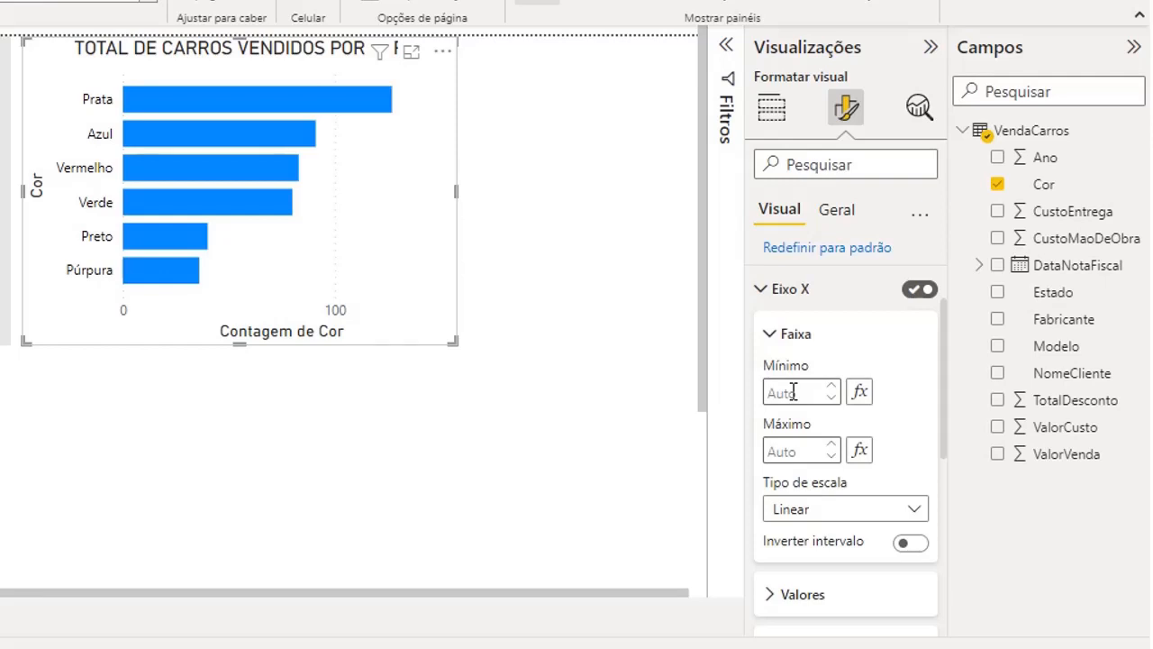
{"action": "left_click", "coordinate": [793, 391]}
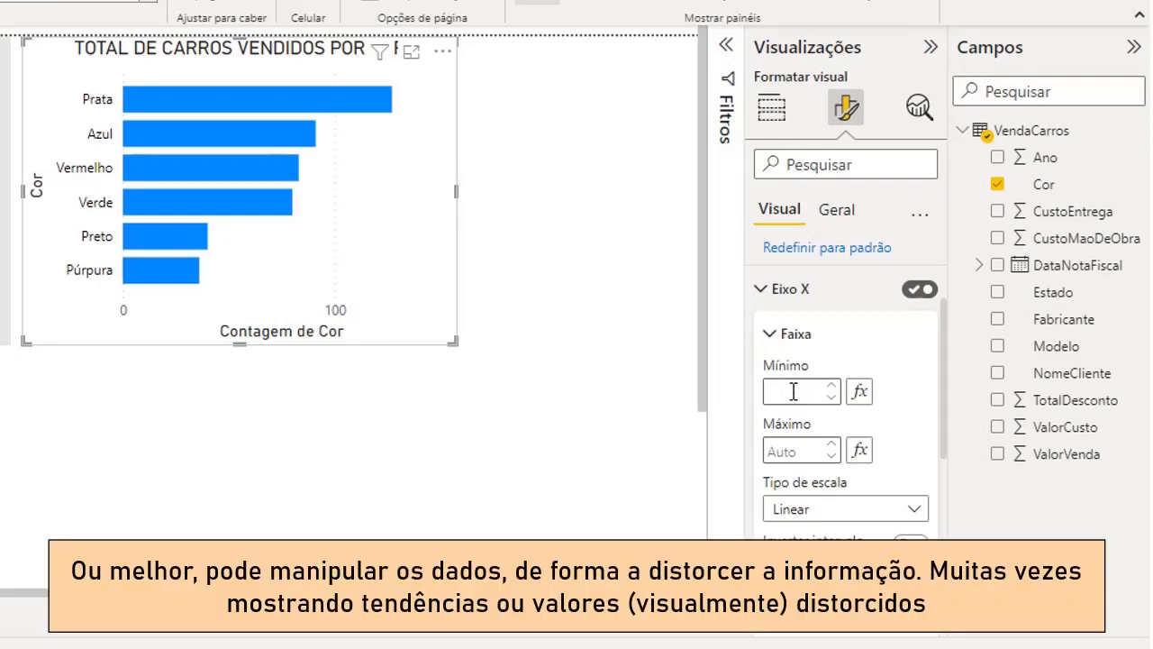
{"action": "type", "text": "20"}
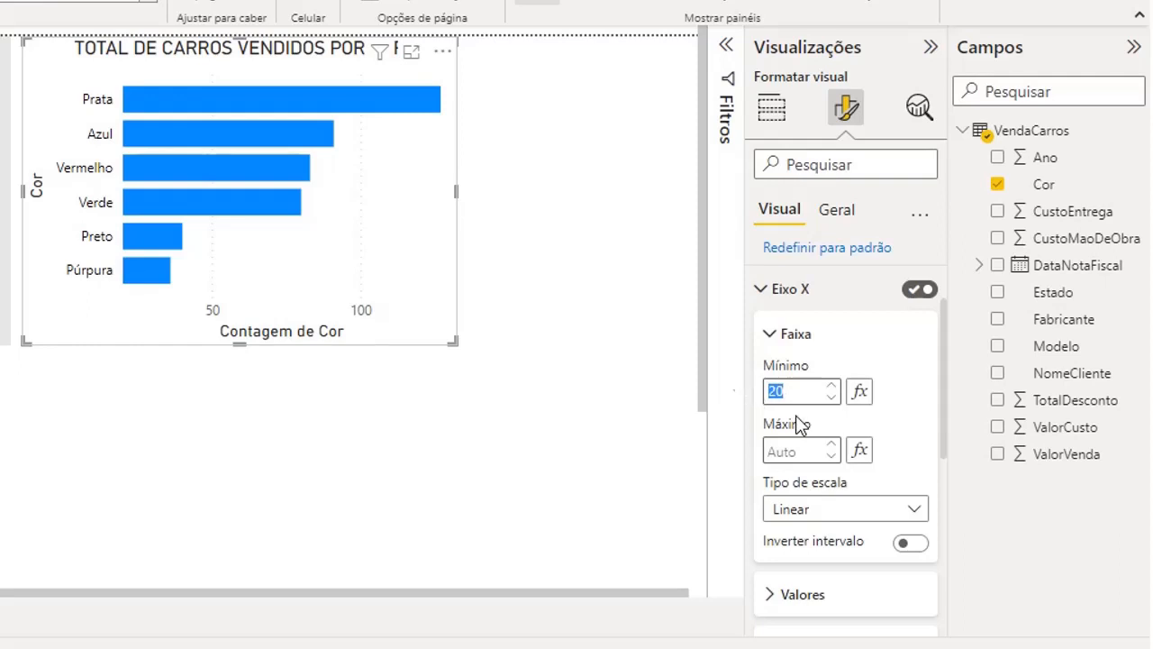
{"action": "type", "text": "40"}
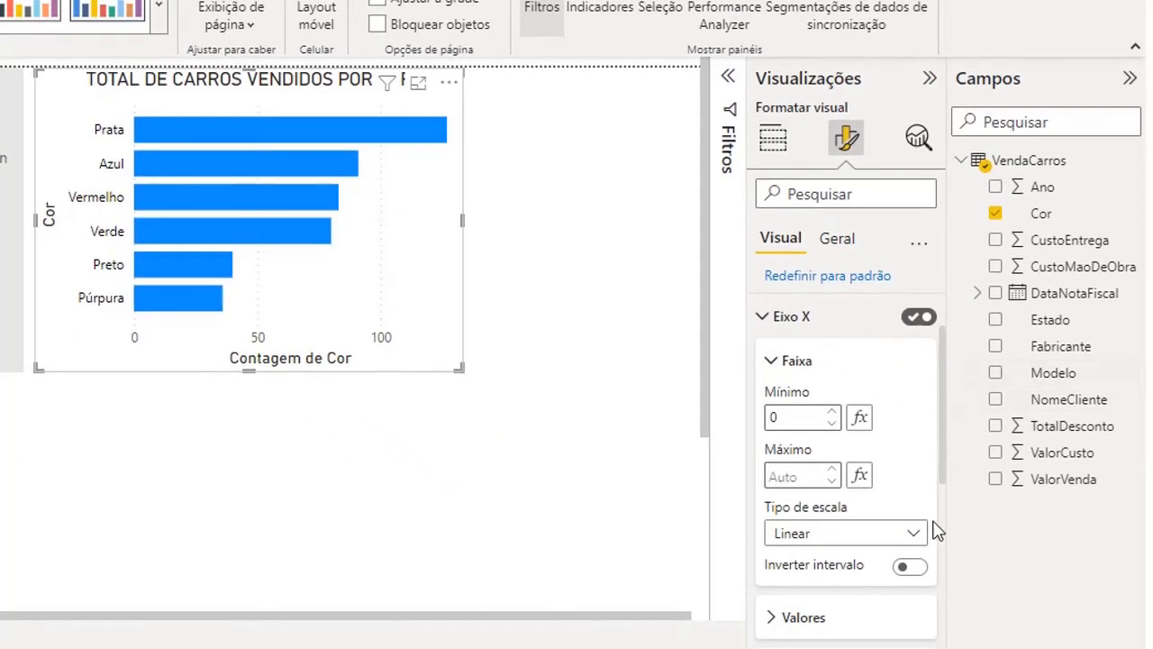
Step: Check which scale types are available for the bar chart's Eixo X
{"action": "left_click", "coordinate": [915, 535]}
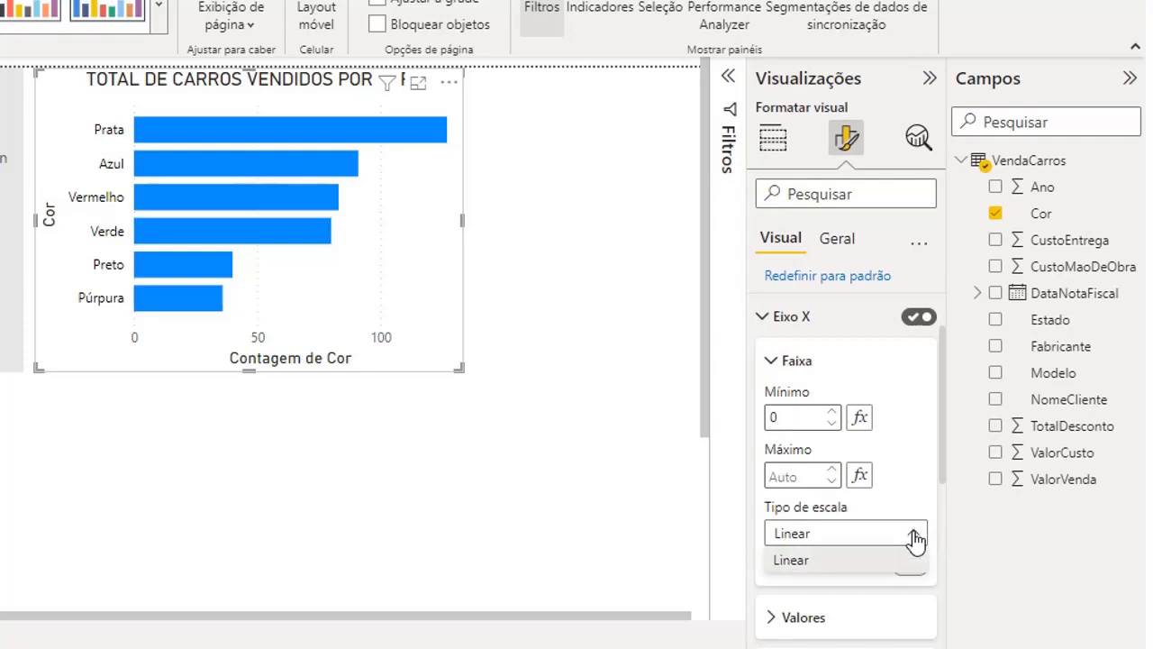
{"action": "left_click_drag", "start_coordinate": [943, 445], "coordinate": [949, 492]}
{"action": "scroll", "coordinate": [864, 432], "scroll_direction": "down", "scroll_amount": 2}
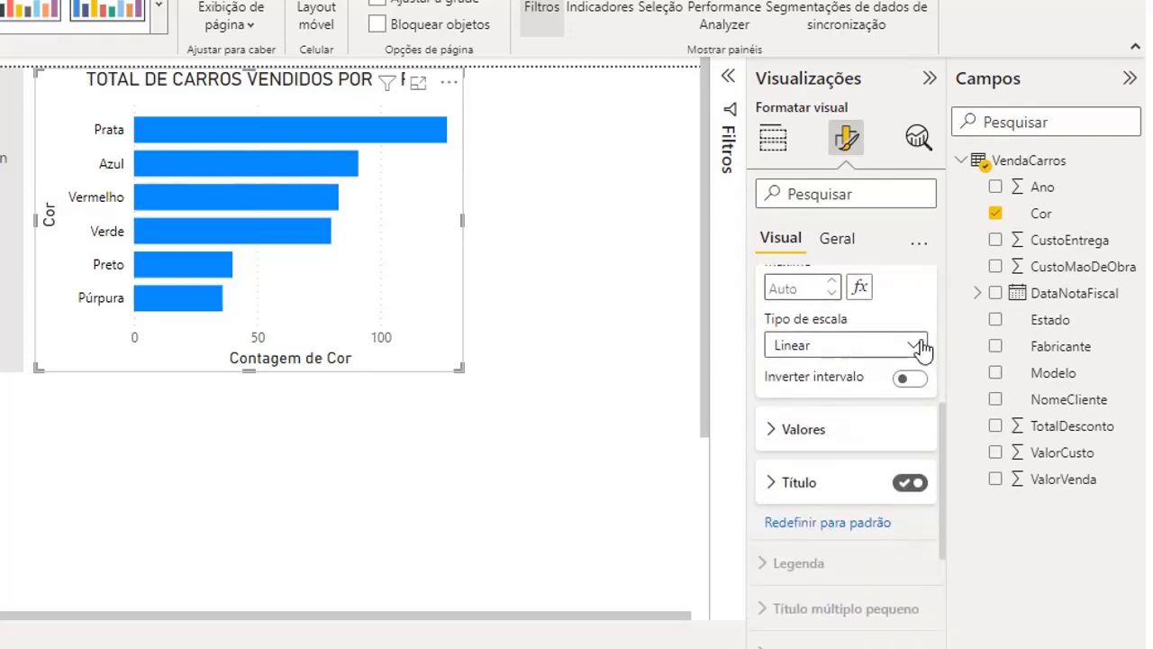
{"action": "left_click", "coordinate": [916, 346]}
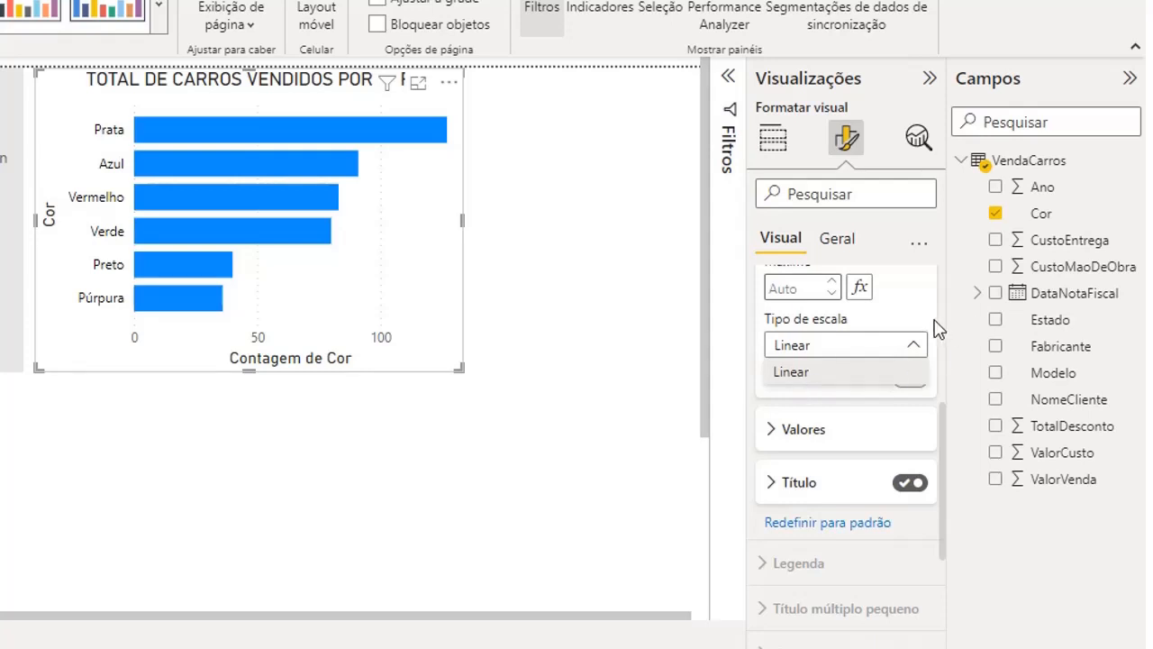
{"action": "left_click", "coordinate": [919, 293]}
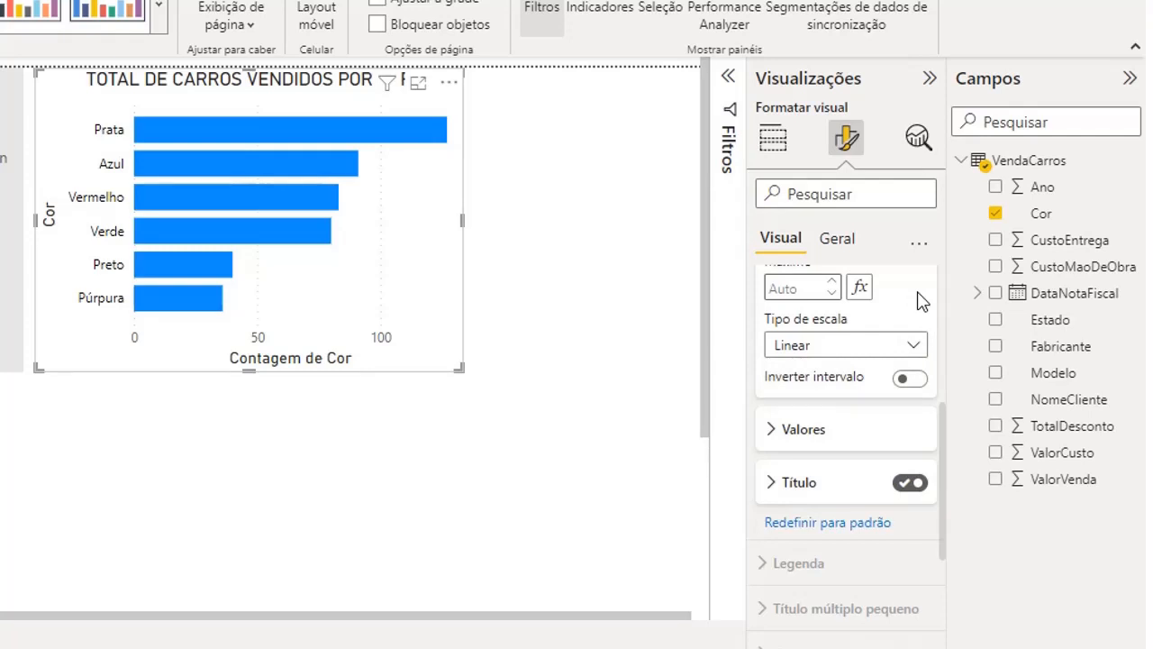
Step: Try Milhares as the display units of the Eixo X values and return them to Auto
{"action": "left_click", "coordinate": [806, 435]}
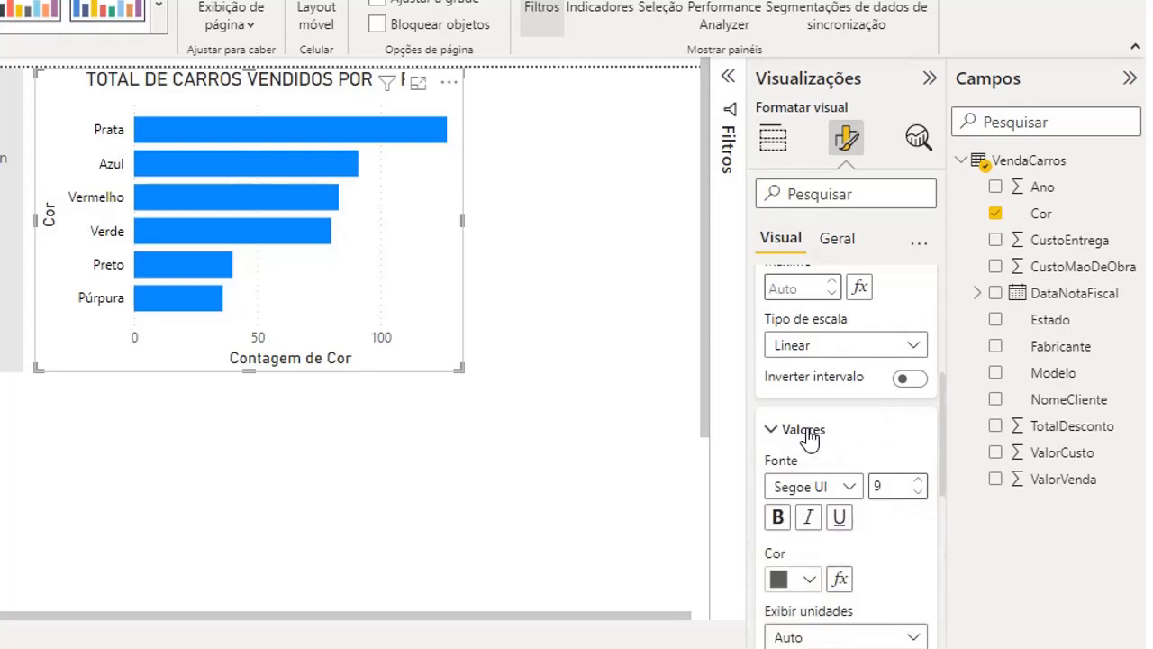
{"action": "left_click_drag", "start_coordinate": [948, 425], "coordinate": [948, 481]}
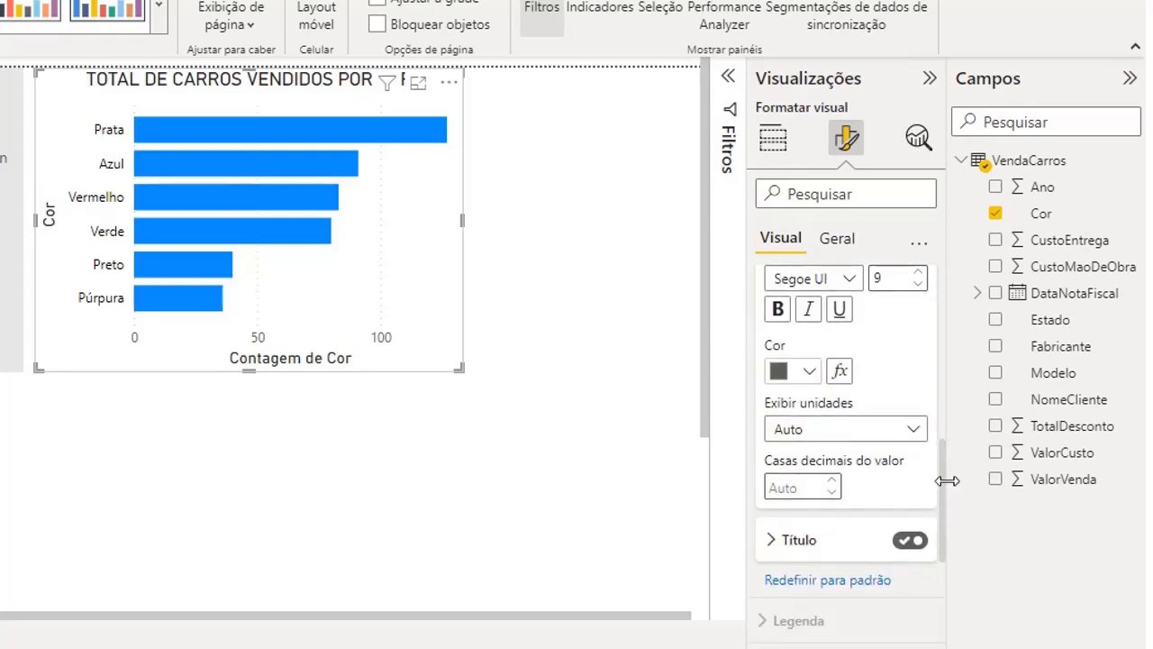
{"action": "left_click", "coordinate": [915, 434]}
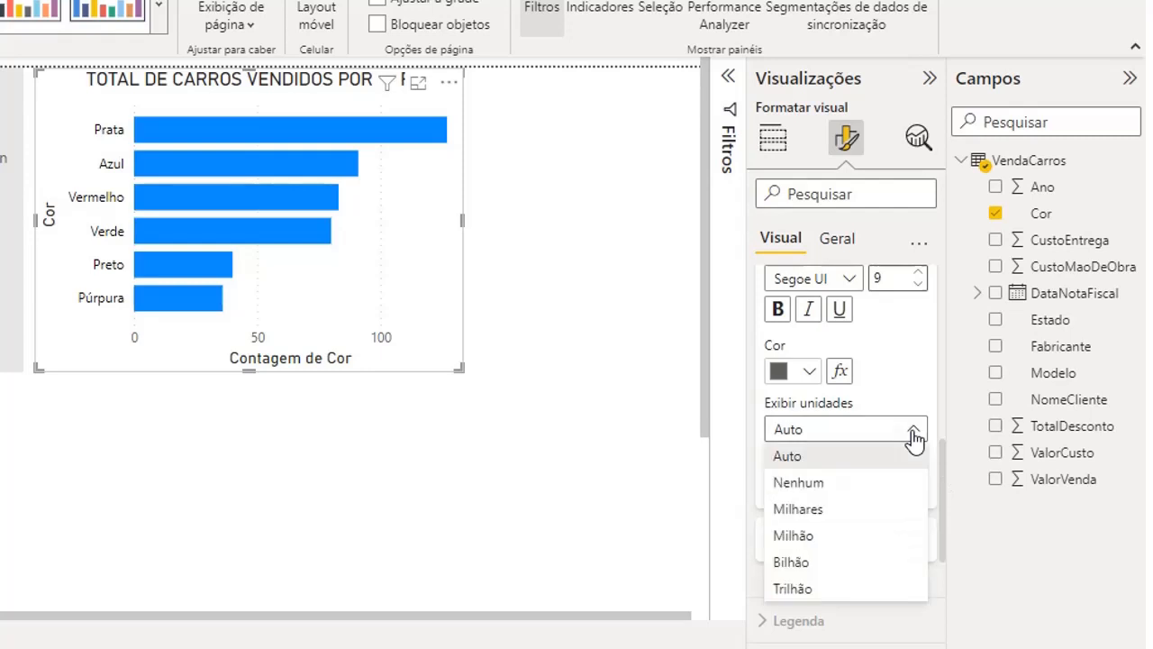
{"action": "left_click", "coordinate": [798, 509]}
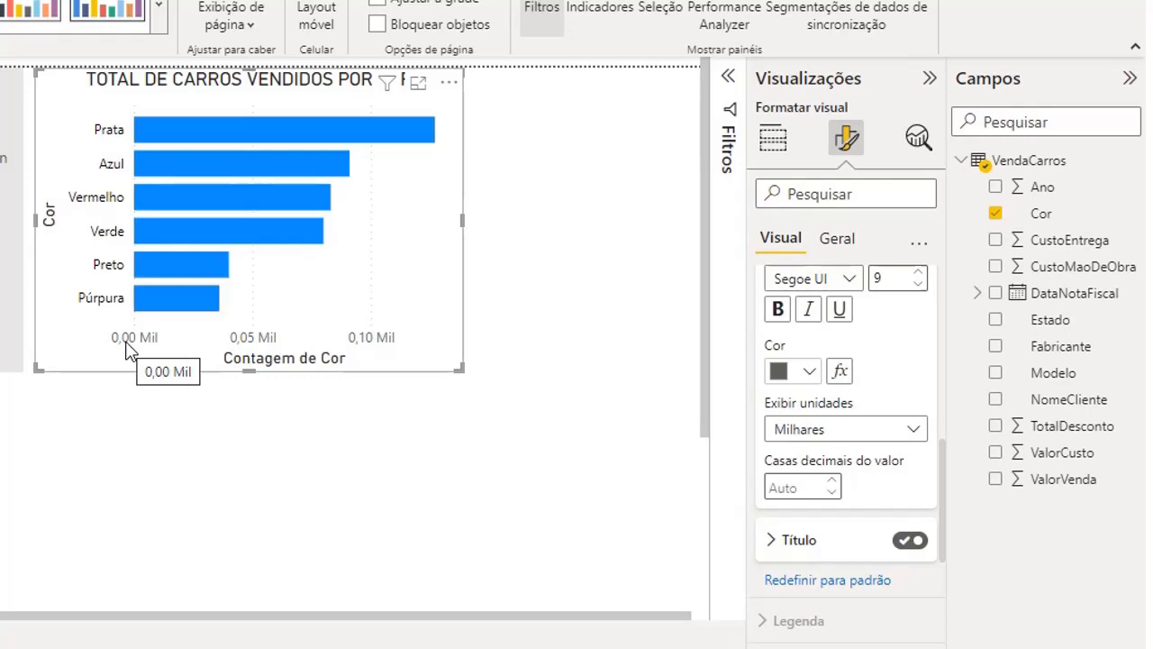
{"action": "left_click", "coordinate": [865, 430]}
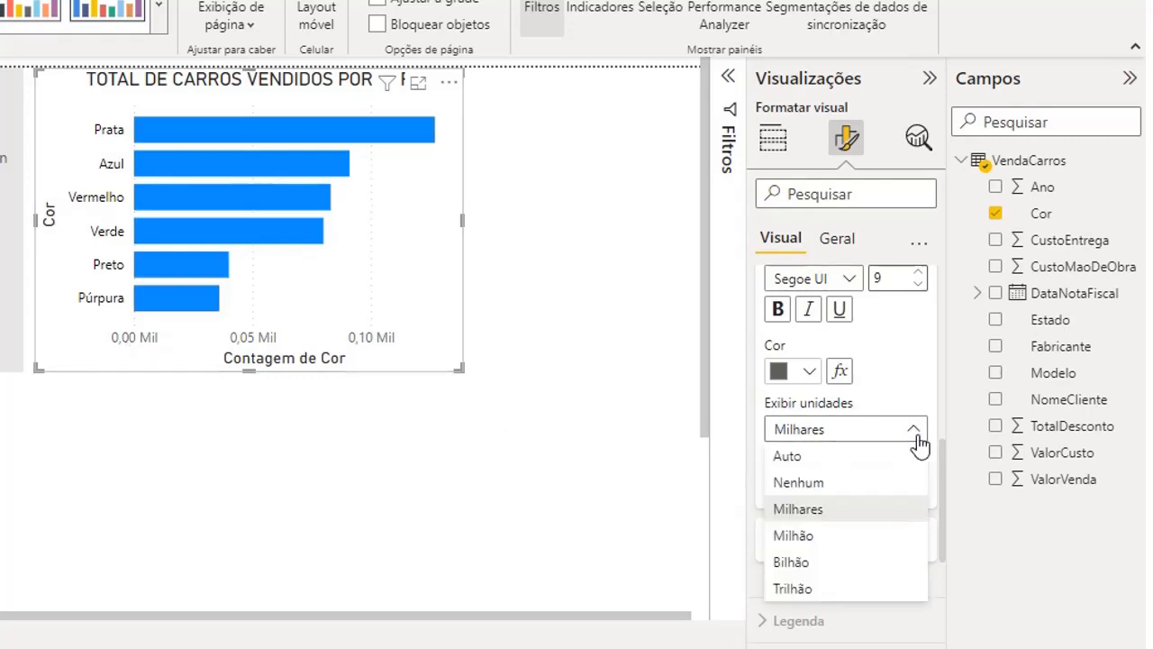
{"action": "left_click", "coordinate": [811, 460]}
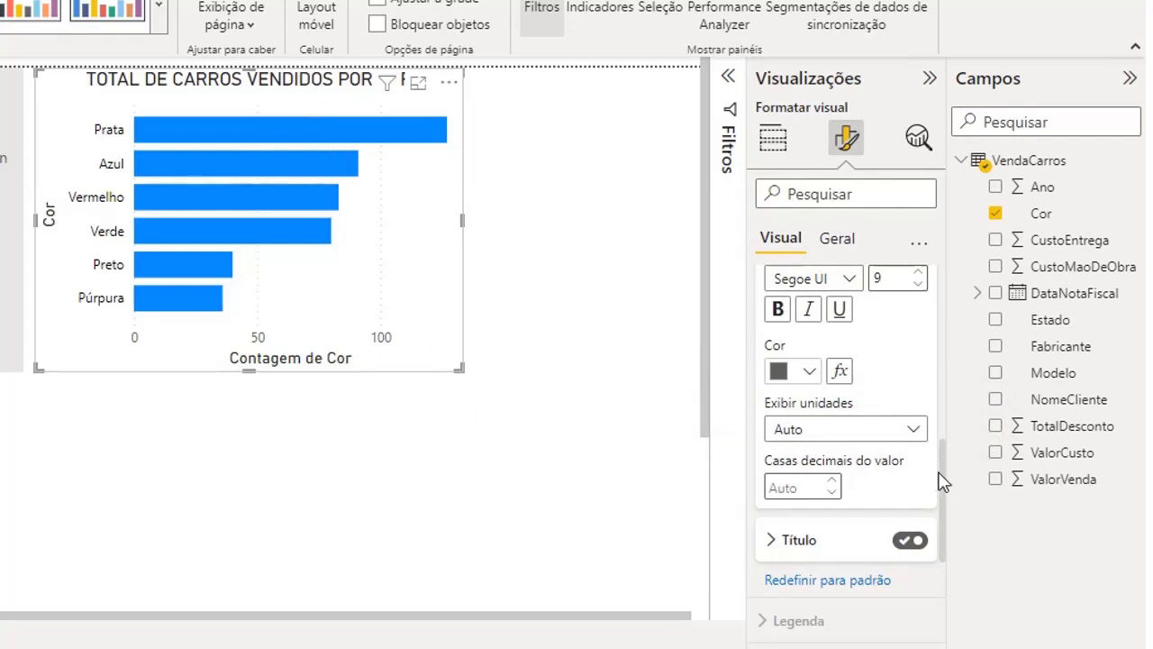
Step: Collapse the Eixo X settings and open the colour settings of the chart's Barras
{"action": "left_click_drag", "start_coordinate": [943, 489], "coordinate": [950, 316]}
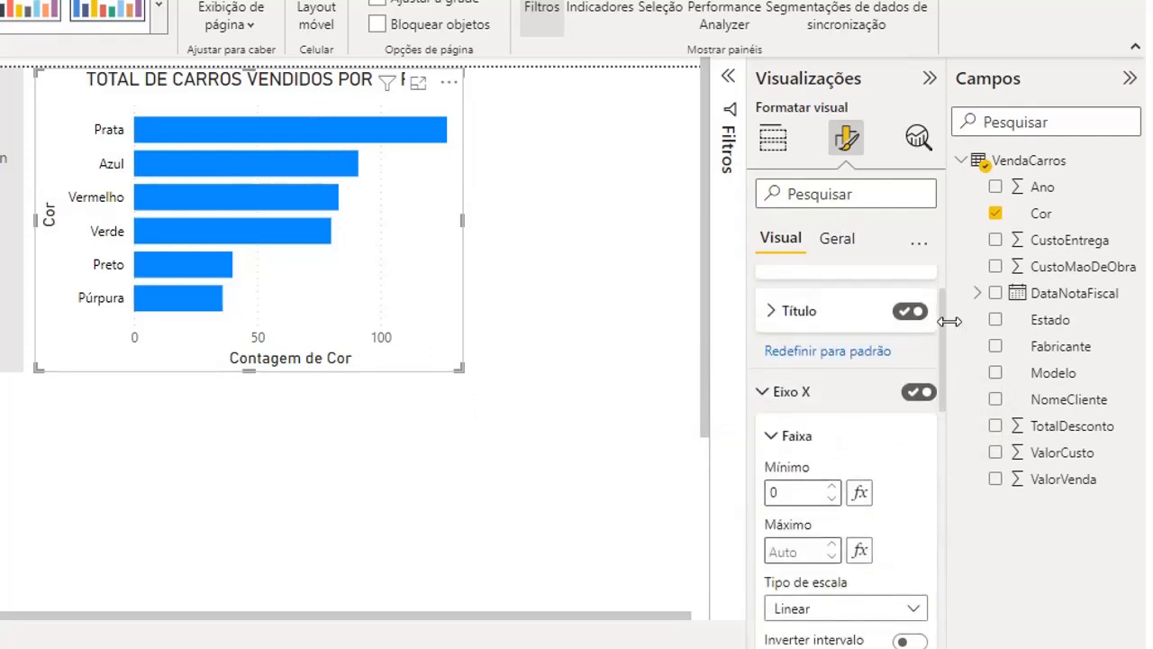
{"action": "left_click", "coordinate": [764, 396]}
{"action": "left_click_drag", "start_coordinate": [944, 457], "coordinate": [944, 610]}
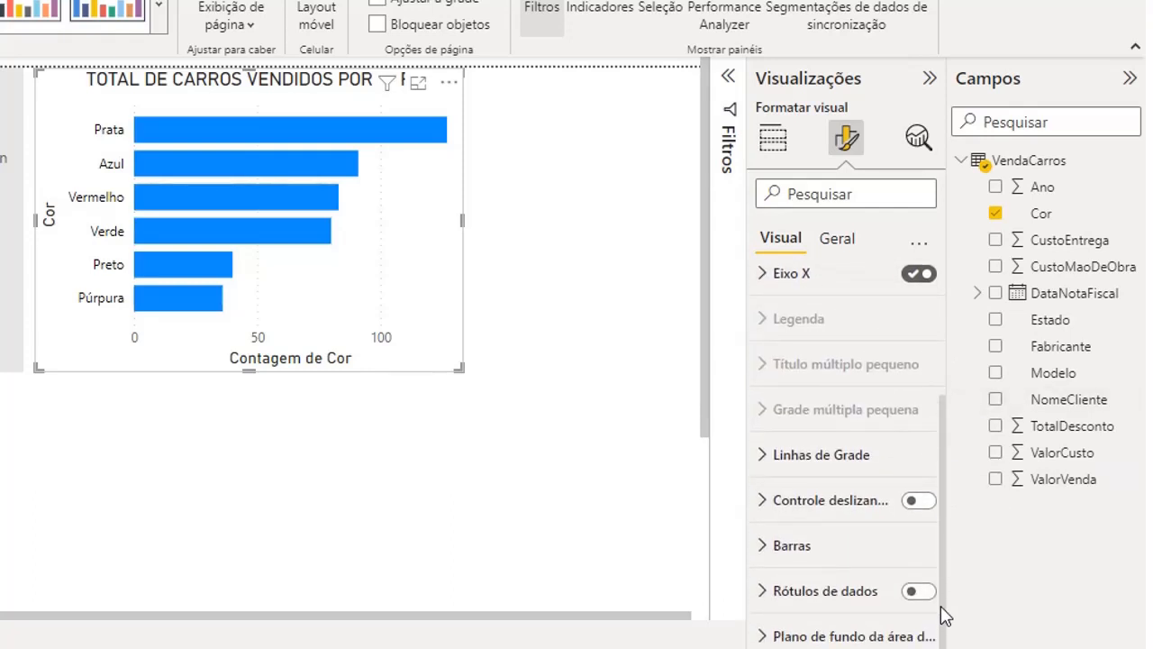
{"action": "left_click", "coordinate": [765, 547]}
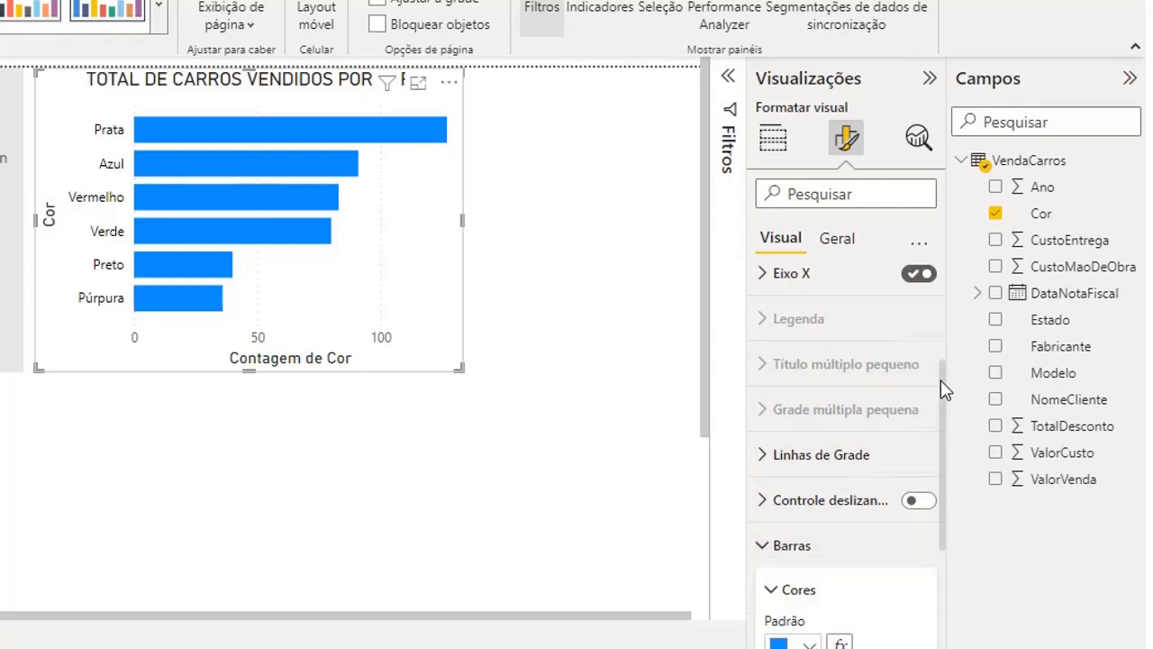
{"action": "left_click_drag", "start_coordinate": [945, 389], "coordinate": [947, 522]}
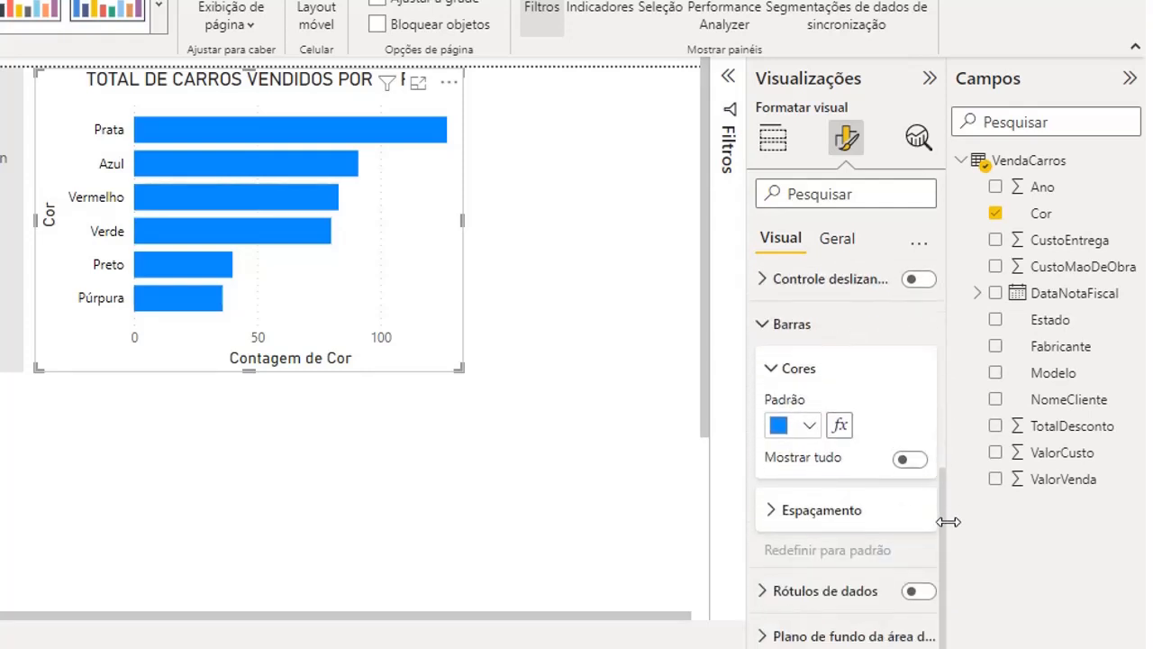
Step: Set the default colour of the bars to the custom red #FF2410
{"action": "left_click", "coordinate": [811, 426]}
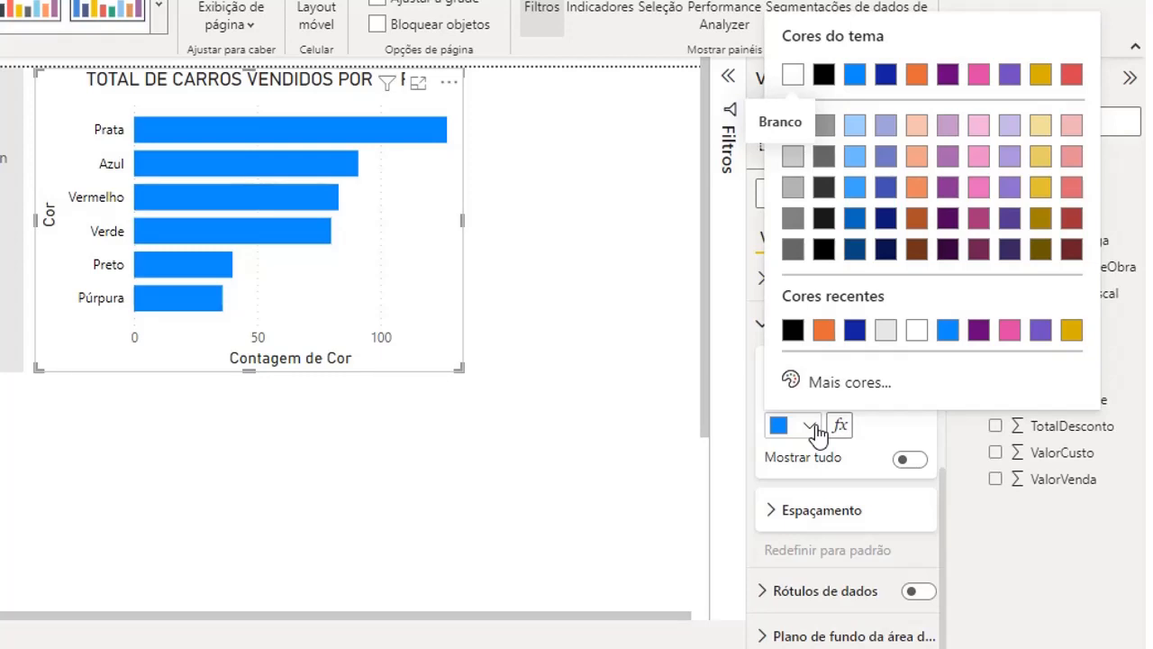
{"action": "left_click", "coordinate": [852, 382]}
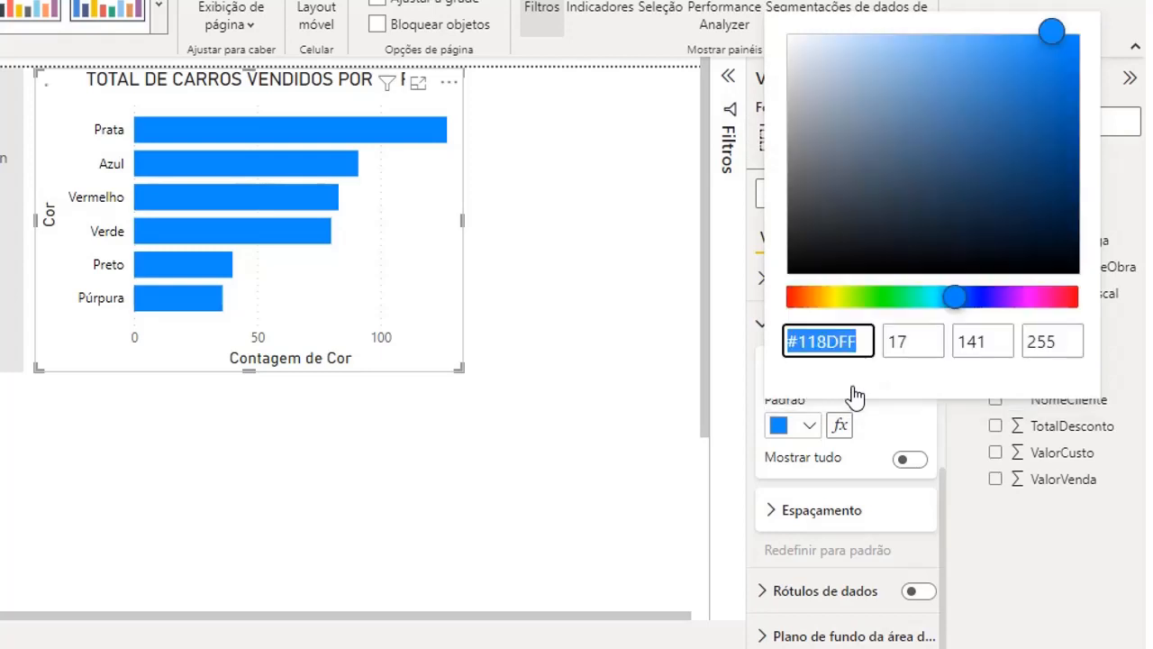
{"action": "left_click", "coordinate": [789, 299]}
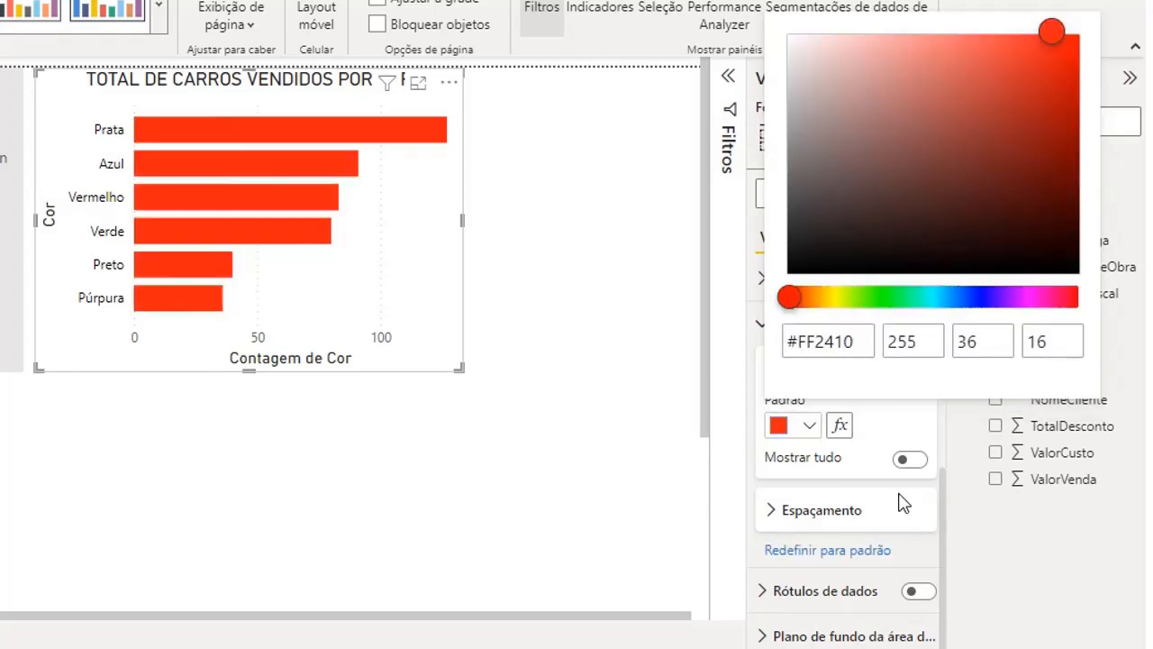
{"action": "left_click", "coordinate": [901, 430]}
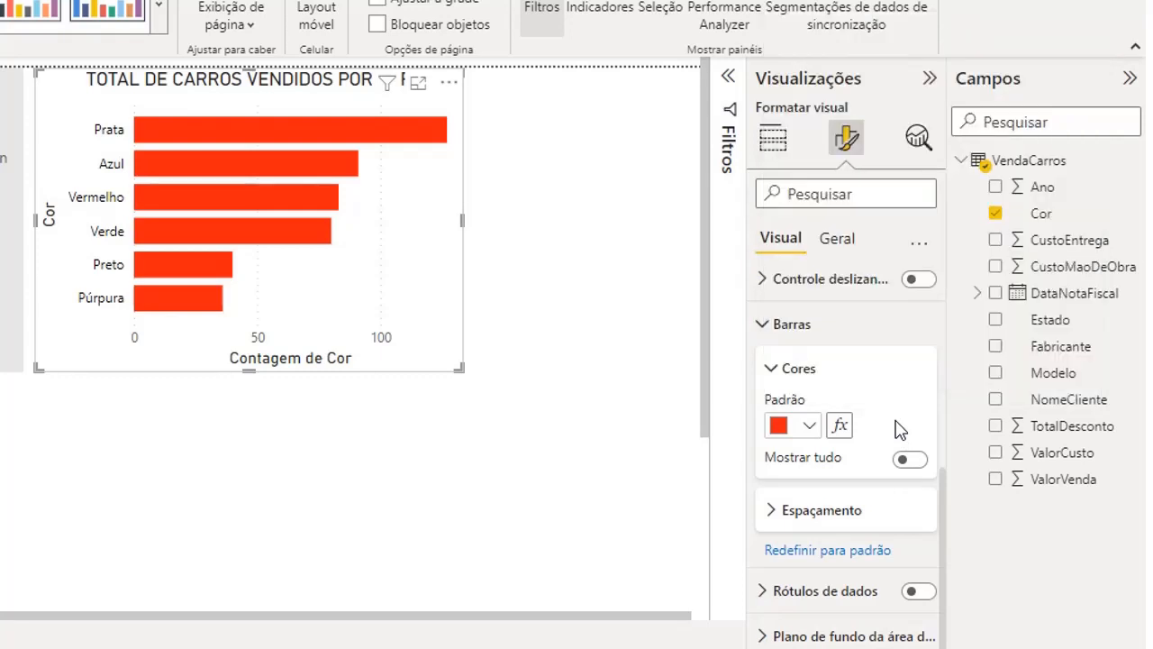
Step: Open conditional formatting for the default bar colour, check the Valor do campo style and its Resumo options, and return to Gradiente
{"action": "left_click", "coordinate": [838, 428]}
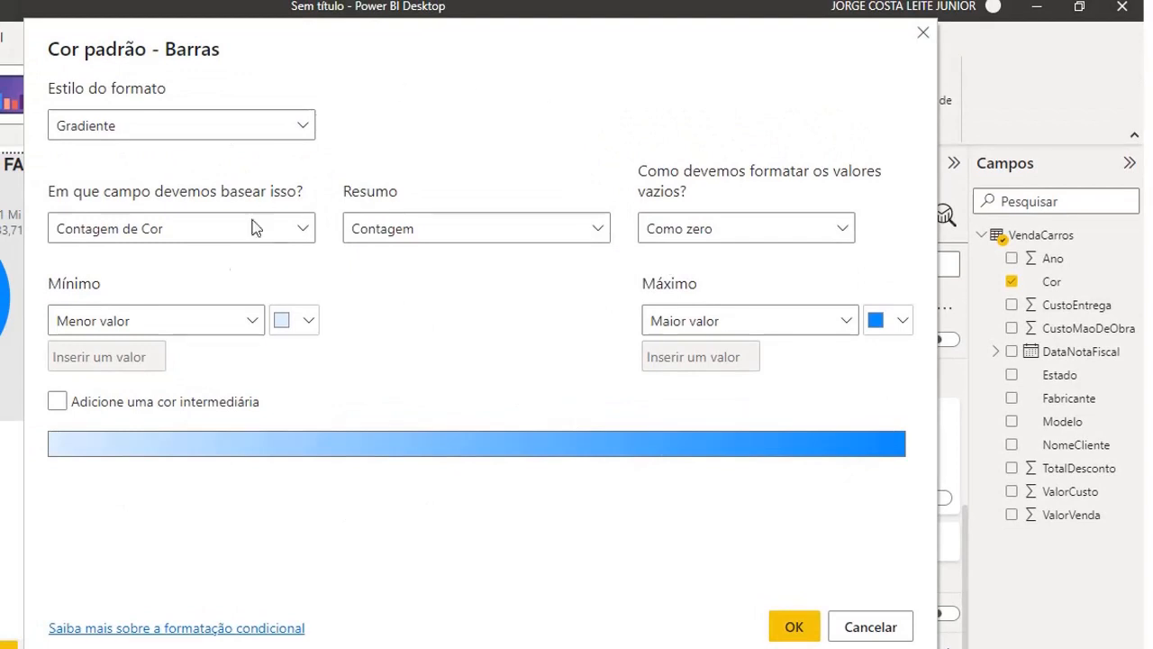
{"action": "left_click", "coordinate": [226, 135]}
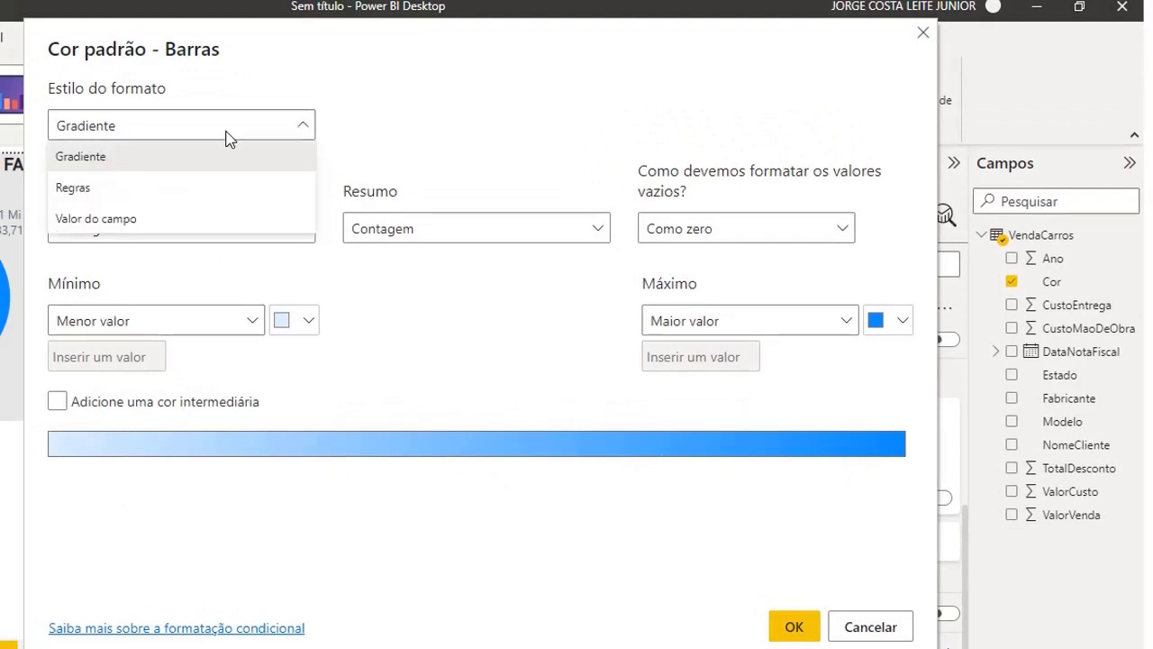
{"action": "left_click", "coordinate": [170, 221]}
{"action": "left_click", "coordinate": [438, 209]}
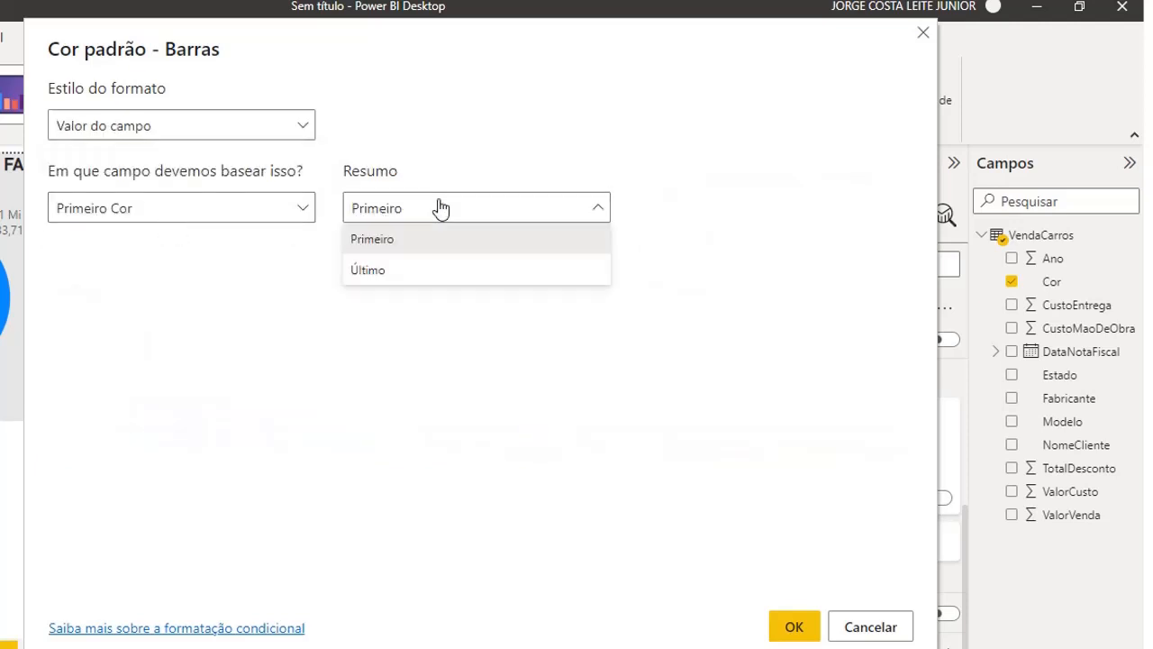
{"action": "left_click", "coordinate": [308, 213]}
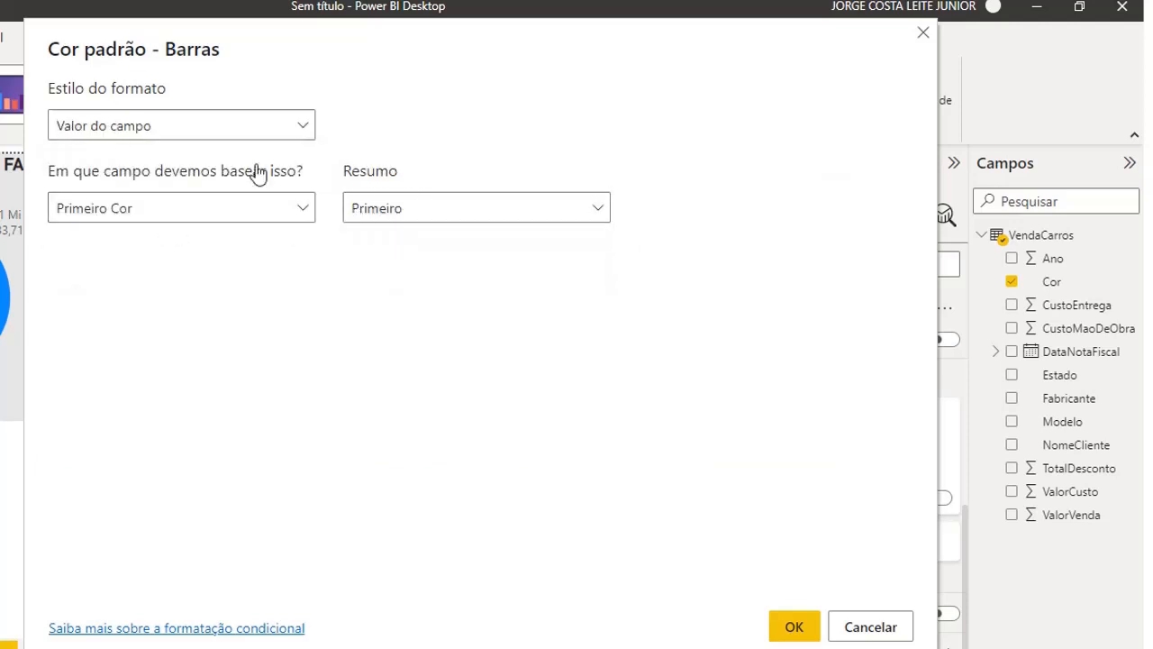
{"action": "left_click", "coordinate": [213, 135]}
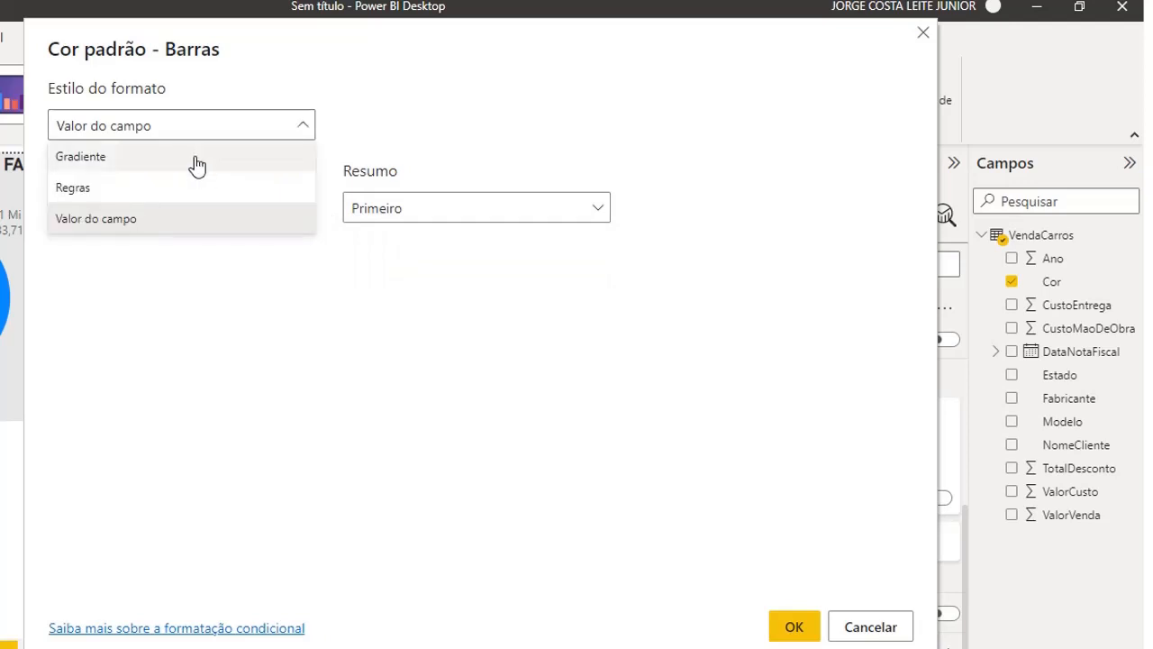
{"action": "left_click", "coordinate": [197, 165]}
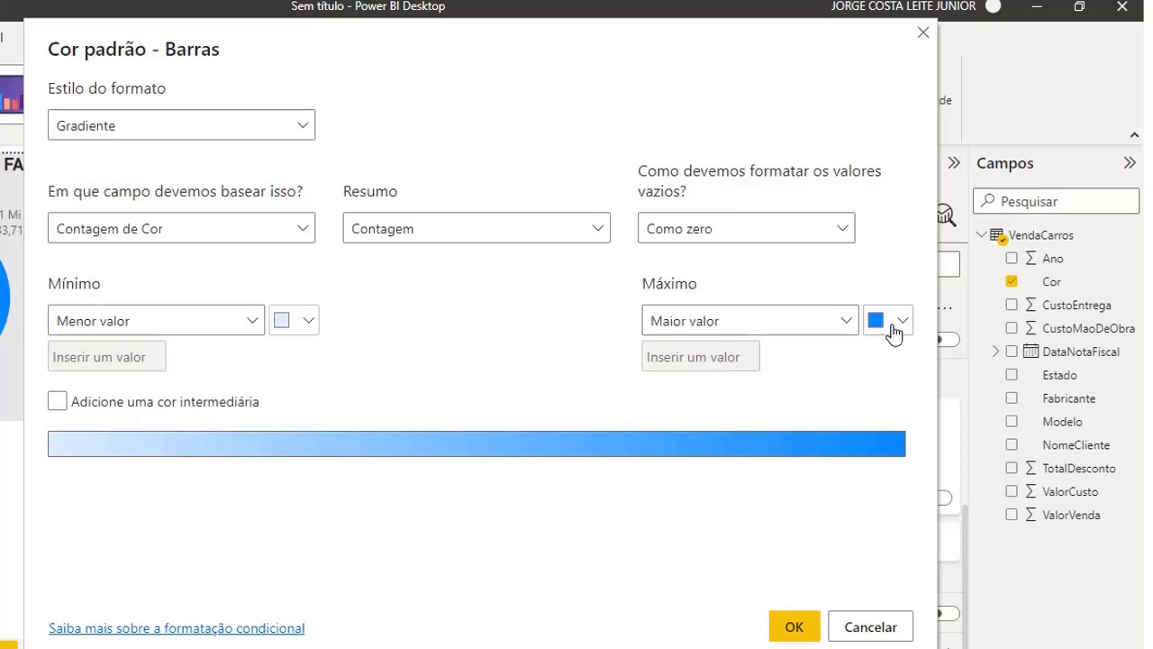
Step: Set the gradient's minimum colour to light red from the theme palette and its maximum colour to dark red #750606
{"action": "left_click", "coordinate": [311, 320]}
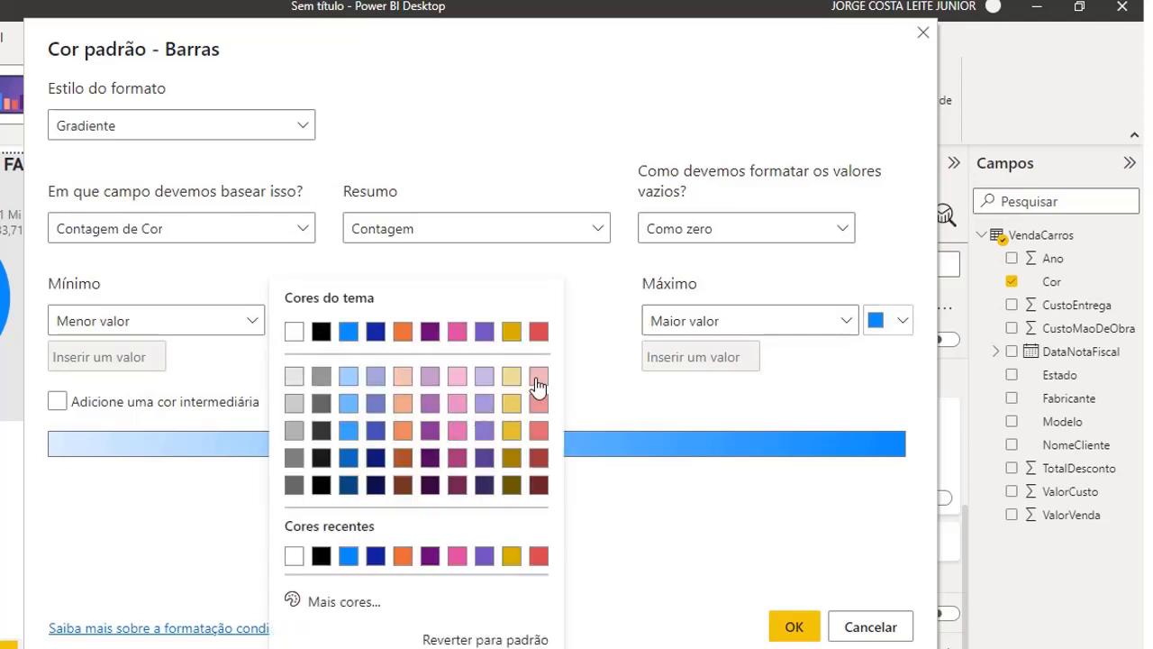
{"action": "left_click", "coordinate": [538, 378]}
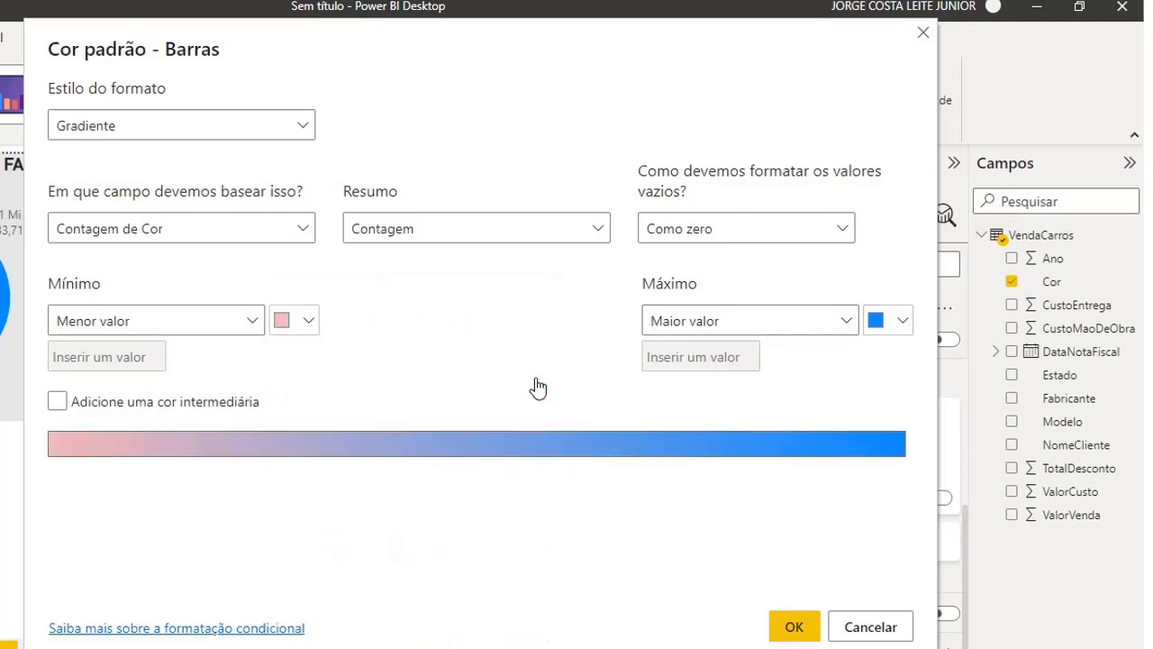
{"action": "left_click", "coordinate": [901, 320]}
{"action": "left_click", "coordinate": [693, 602]}
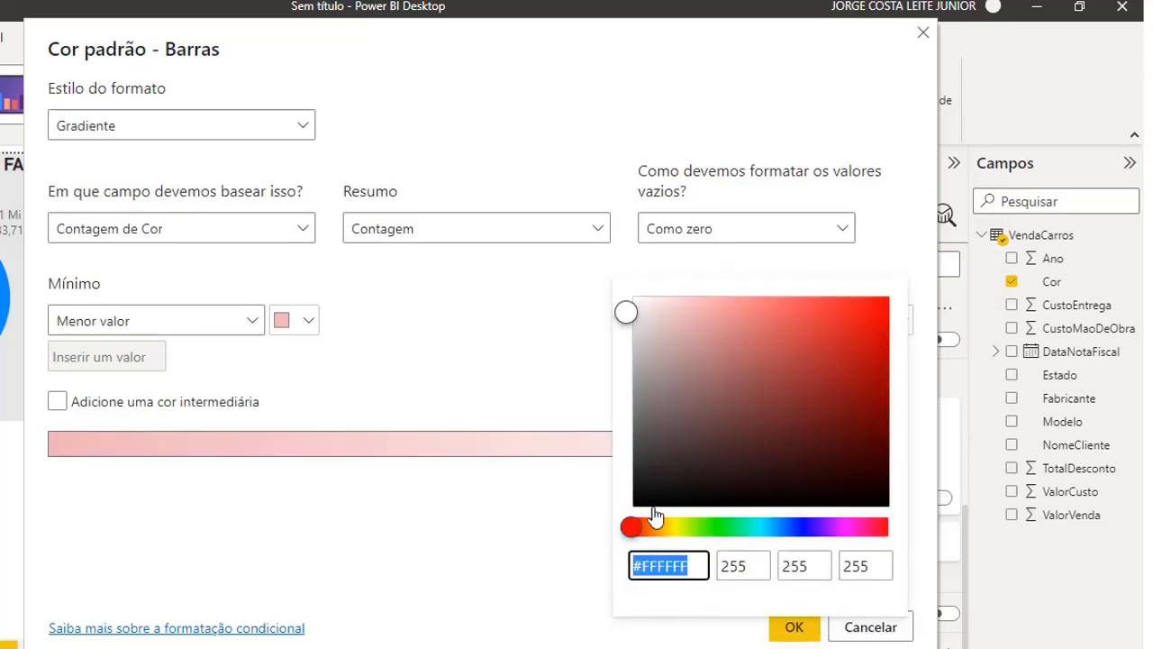
{"action": "left_click", "coordinate": [671, 461]}
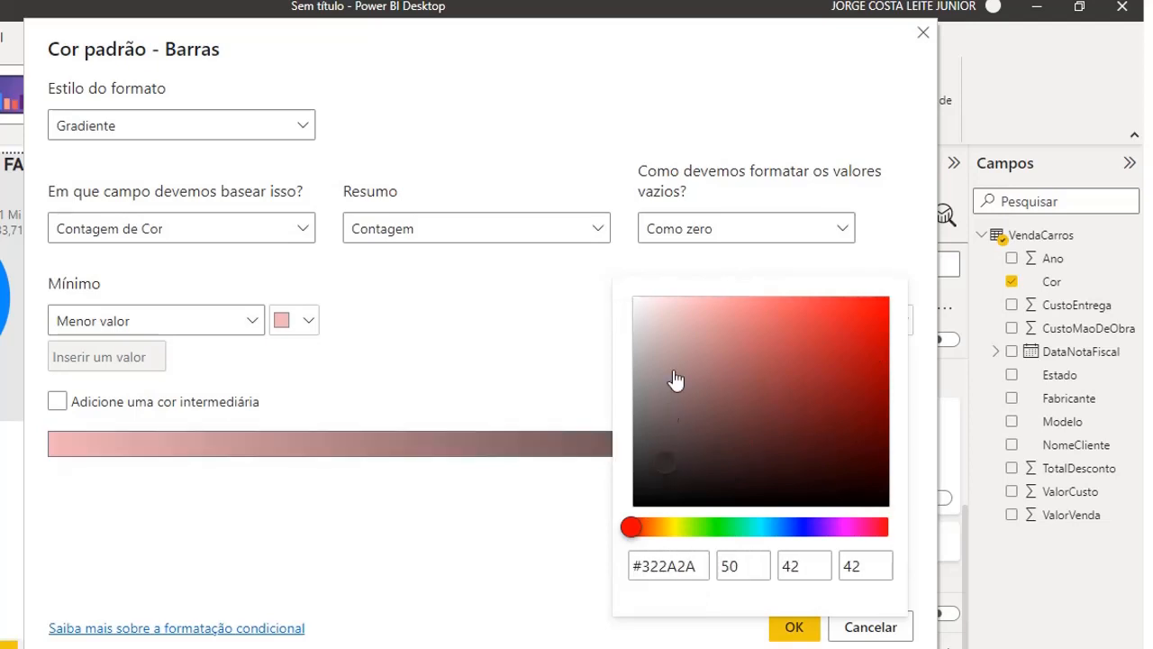
{"action": "mouse_move", "coordinate": [876, 399]}
{"action": "left_mouse_down"}
{"action": "mouse_move", "coordinate": [876, 421]}
{"action": "mouse_move", "coordinate": [875, 411]}
{"action": "left_mouse_up"}
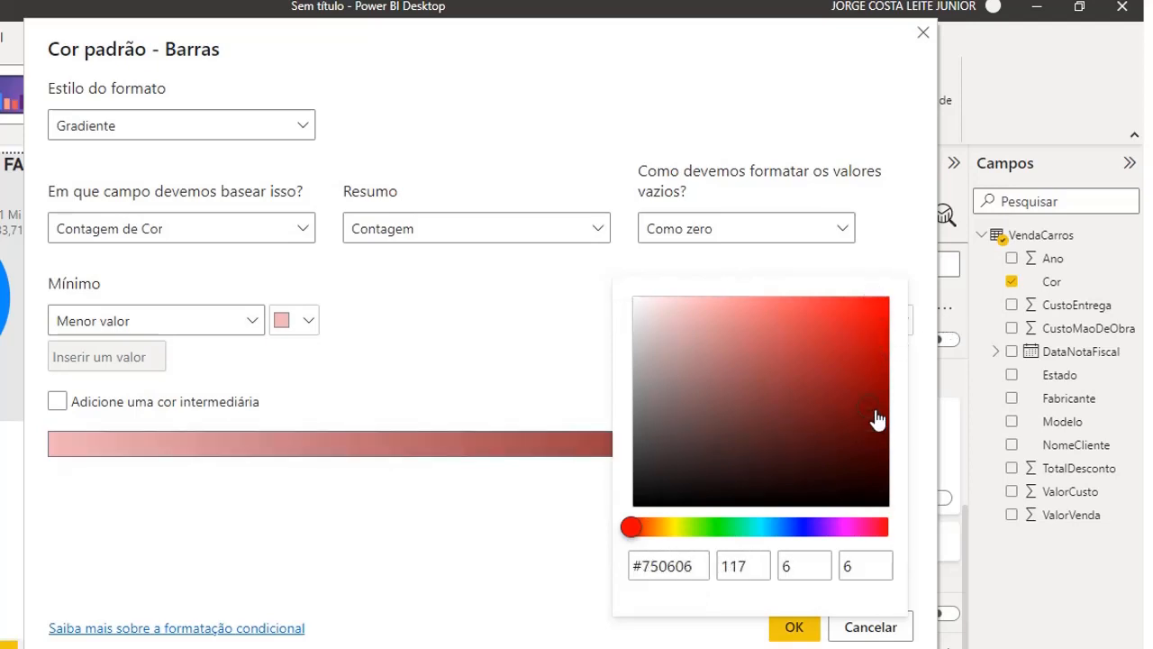
{"action": "left_click", "coordinate": [288, 557]}
Step: Add an intermediate colour to the bar gradient and apply the conditional formatting
{"action": "left_click", "coordinate": [138, 400]}
{"action": "left_click", "coordinate": [90, 401]}
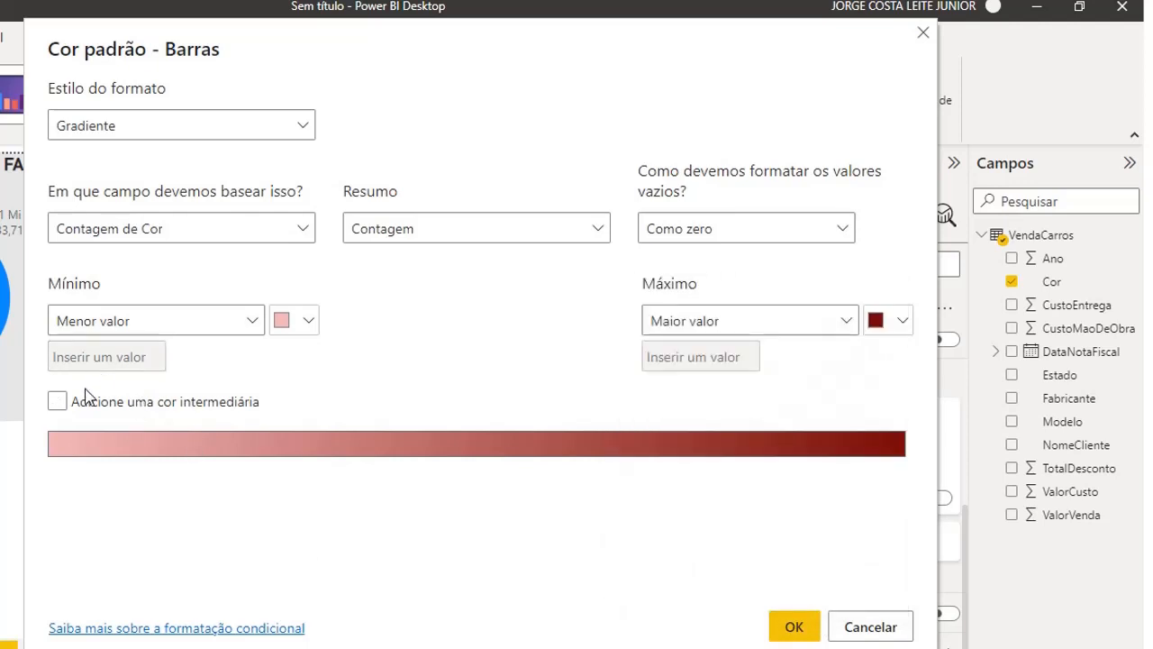
{"action": "left_click", "coordinate": [86, 403]}
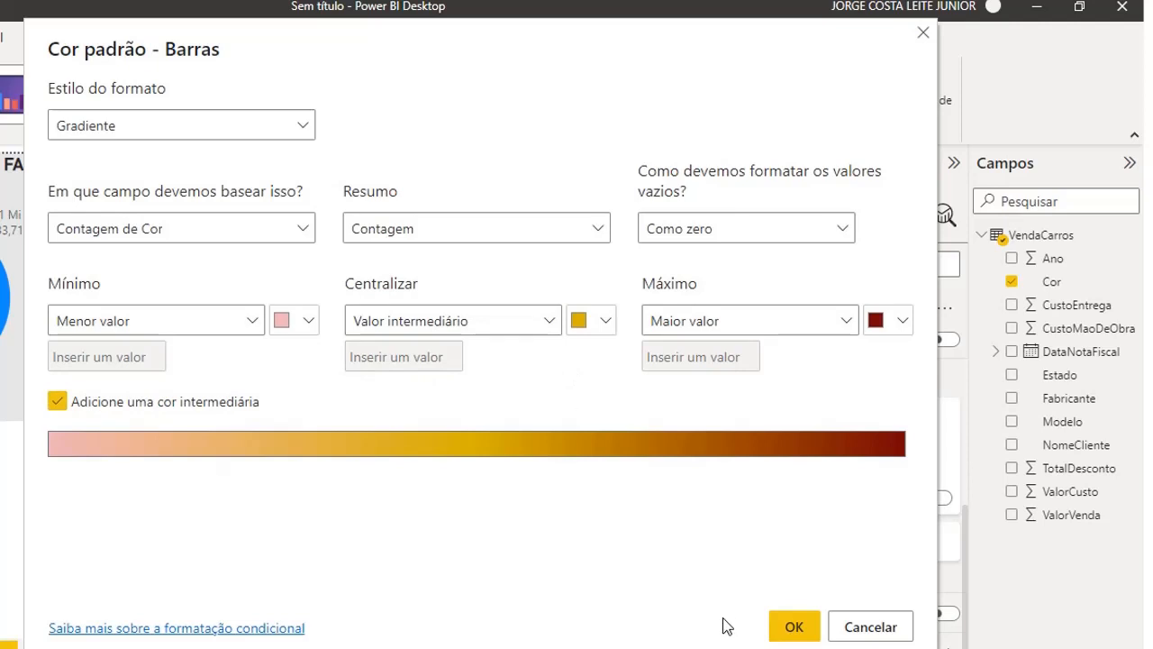
{"action": "left_click", "coordinate": [792, 629]}
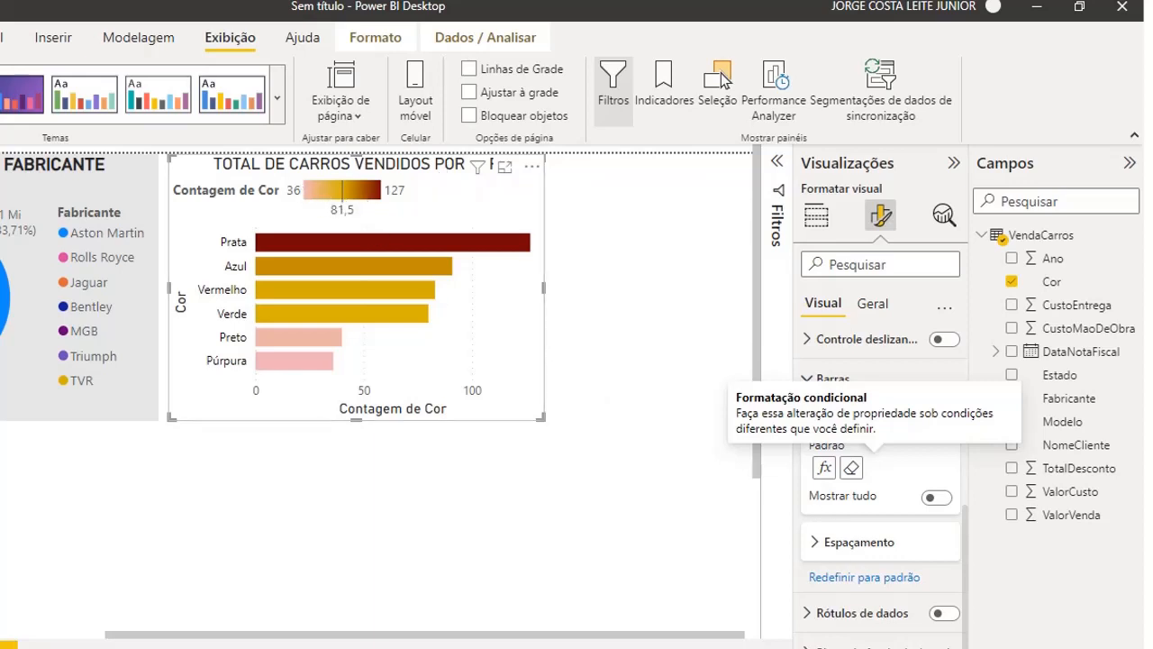
Step: Turn off the Legenda of the bar chart by colour
{"action": "left_click", "coordinate": [693, 438]}
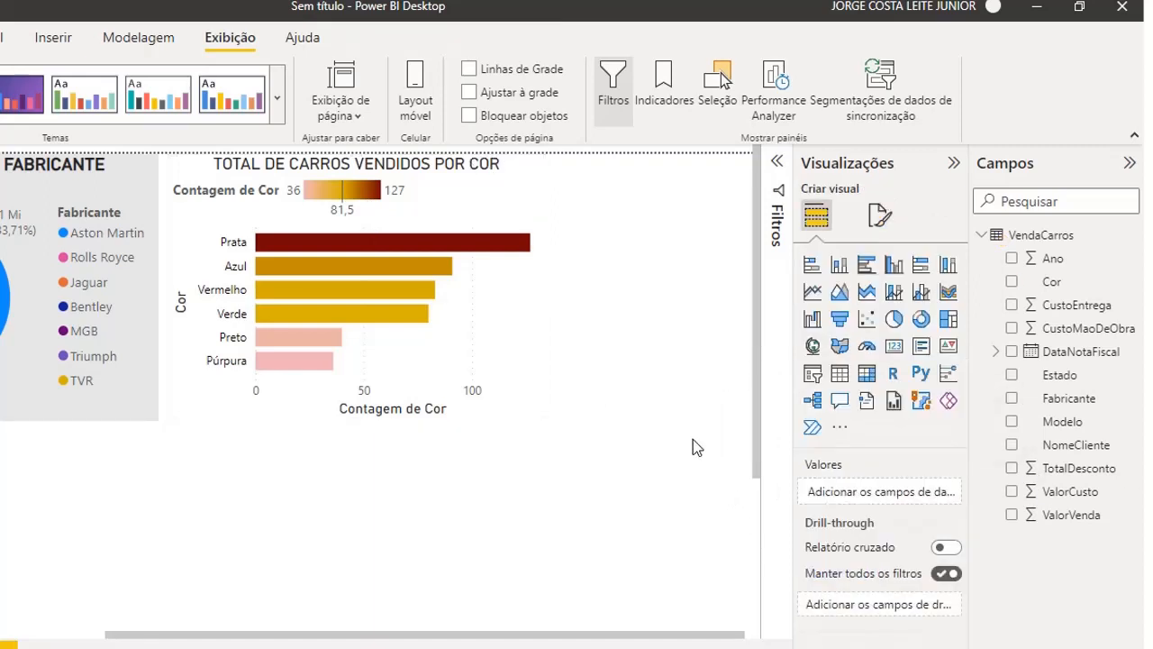
{"action": "left_click", "coordinate": [523, 335]}
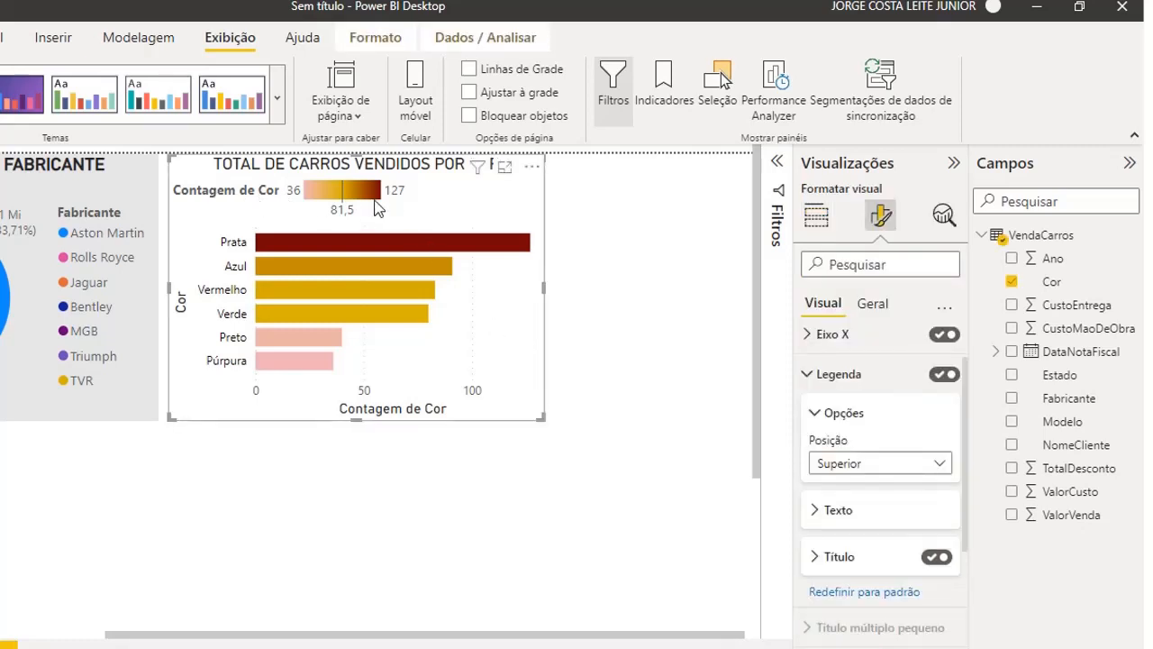
{"action": "left_click", "coordinate": [870, 379]}
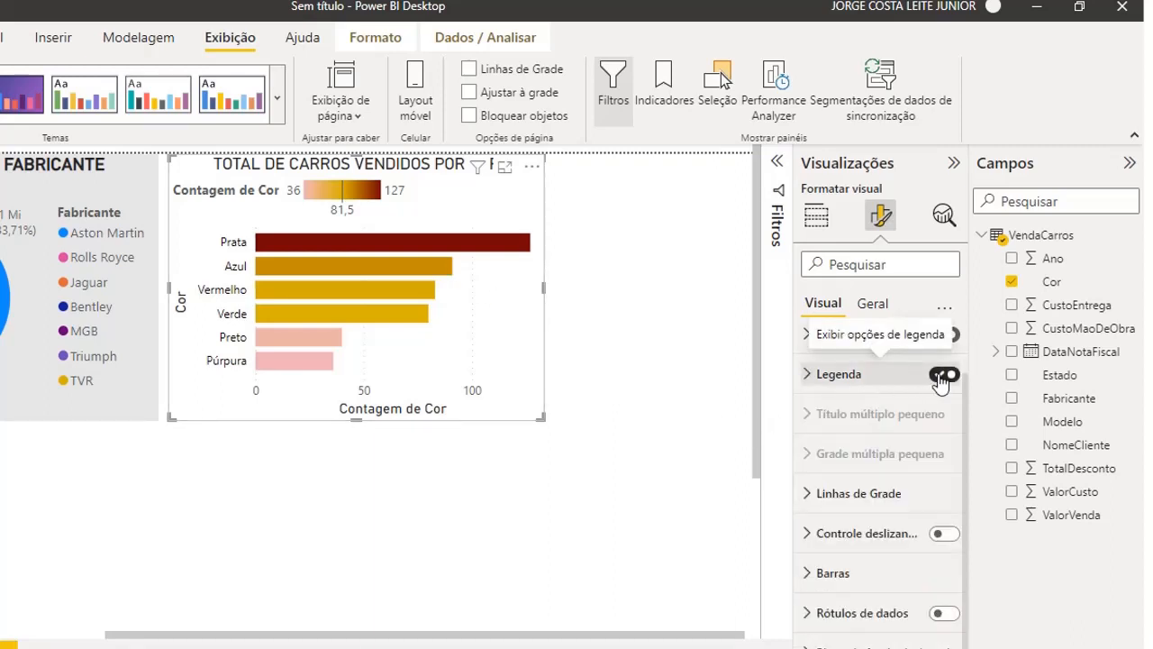
{"action": "left_click", "coordinate": [855, 380]}
{"action": "left_click", "coordinate": [943, 376]}
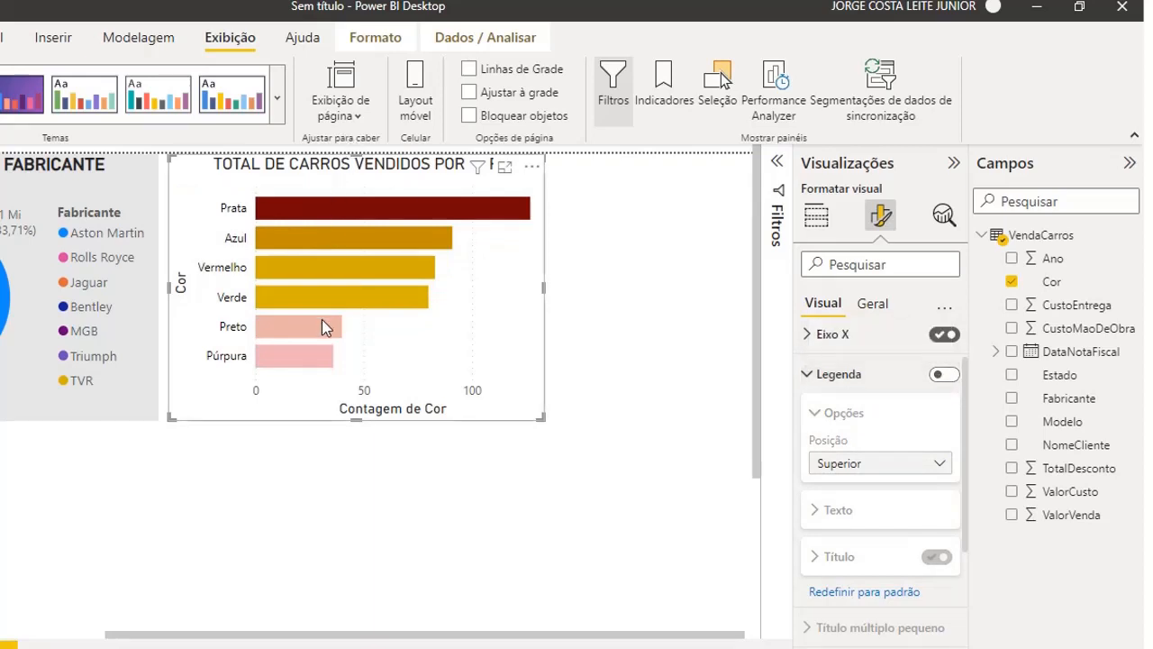
Step: Inspect the gradient-coloured bars and their data, and reselect the bar chart
{"action": "mouse_move", "coordinate": [336, 332]}
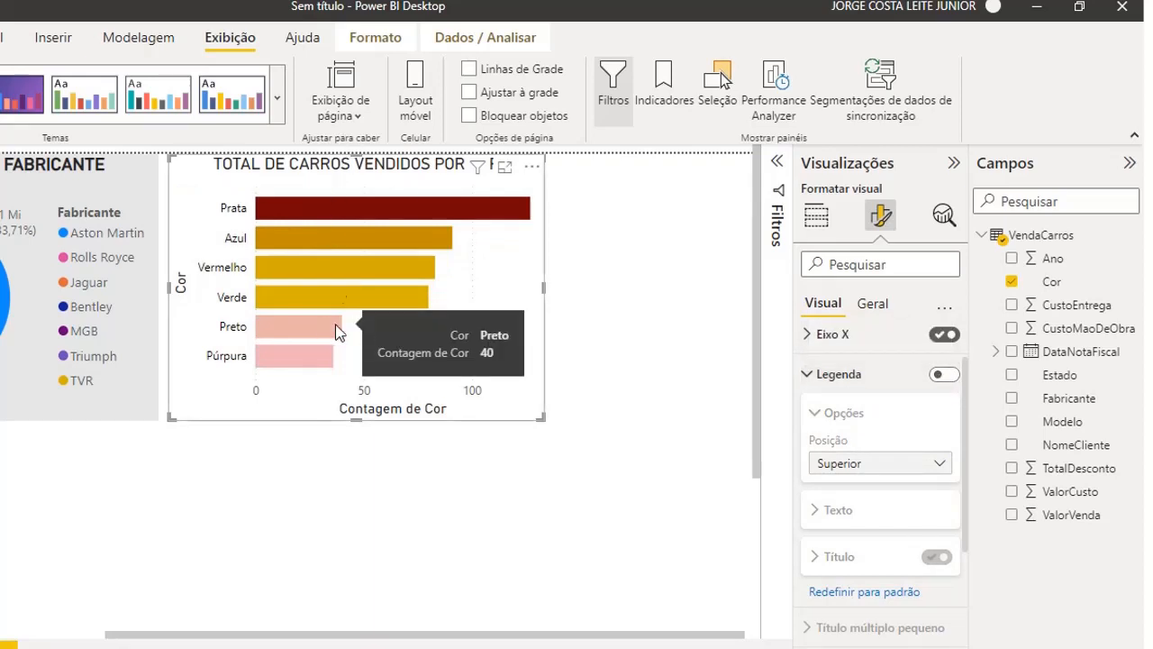
{"action": "left_click", "coordinate": [655, 247]}
{"action": "mouse_move", "coordinate": [412, 218]}
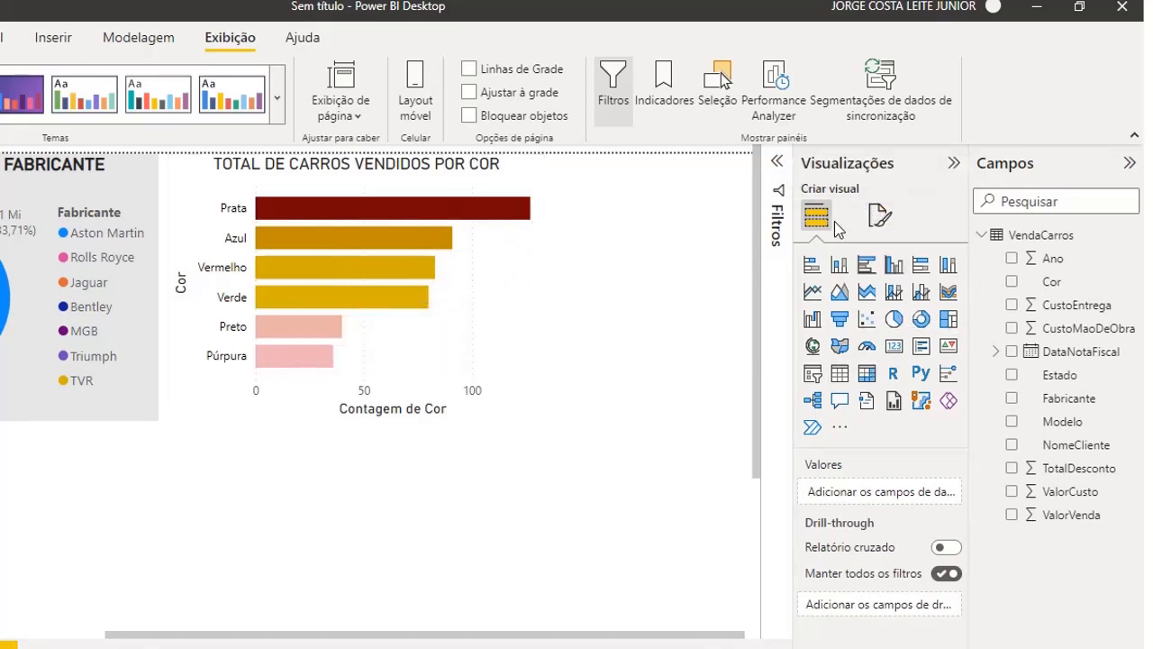
{"action": "left_click", "coordinate": [530, 265]}
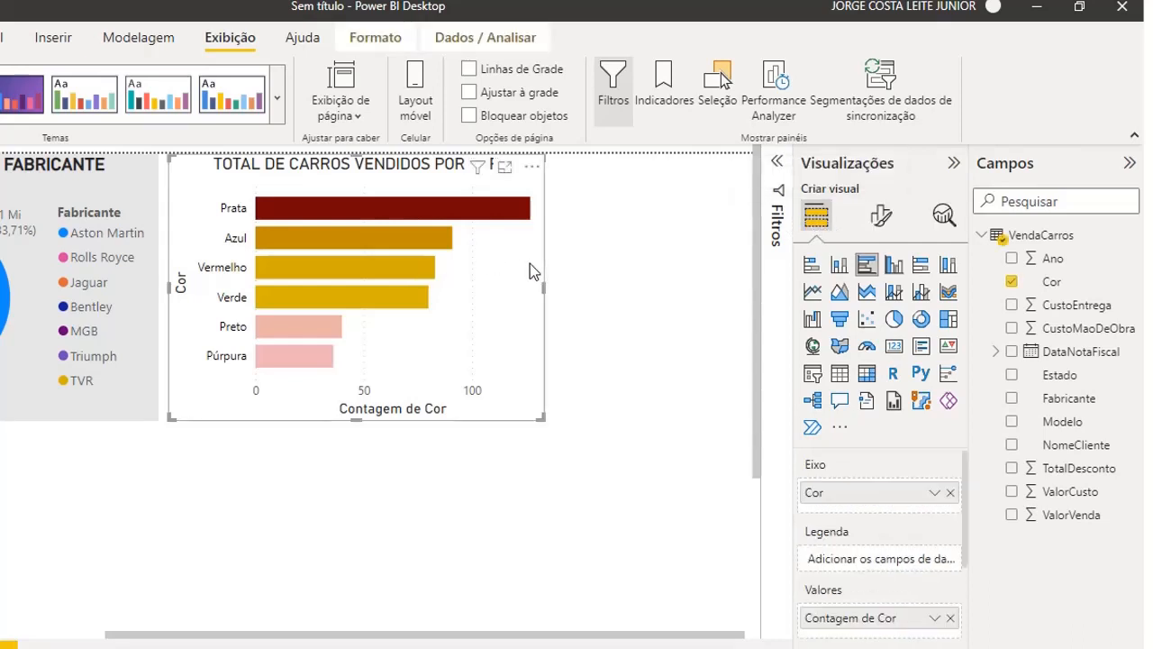
Step: Turn on the data labels (Rótulos de dados) of the bar chart by colour
{"action": "left_click", "coordinate": [882, 214]}
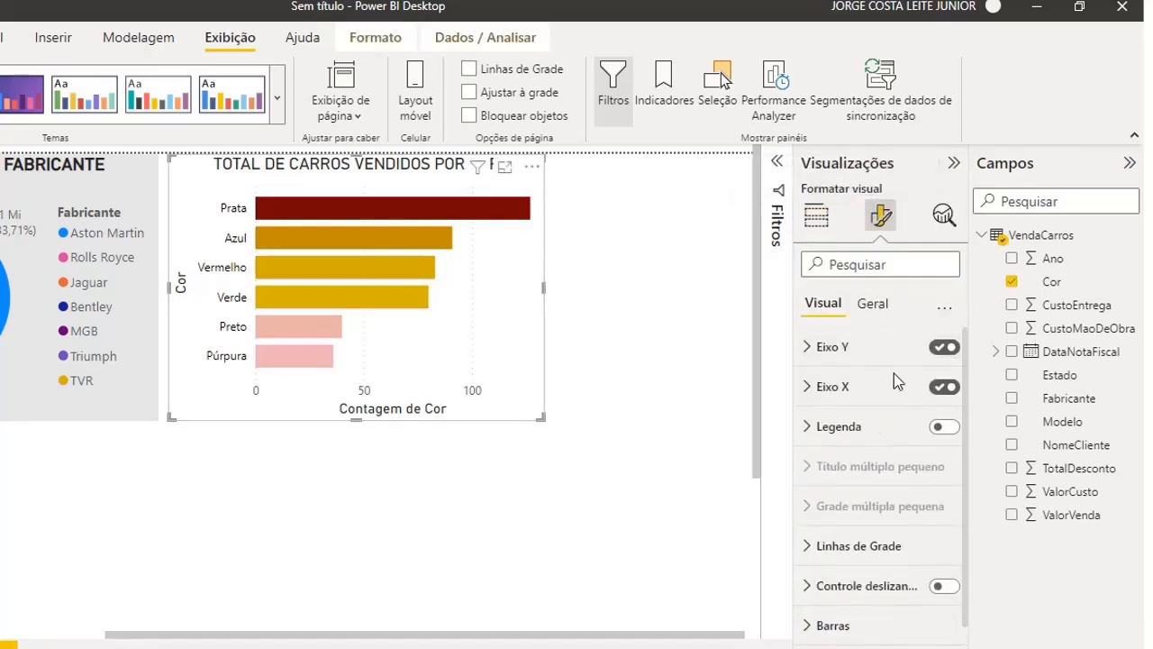
{"action": "scroll", "coordinate": [898, 382], "scroll_direction": "down", "scroll_amount": 1}
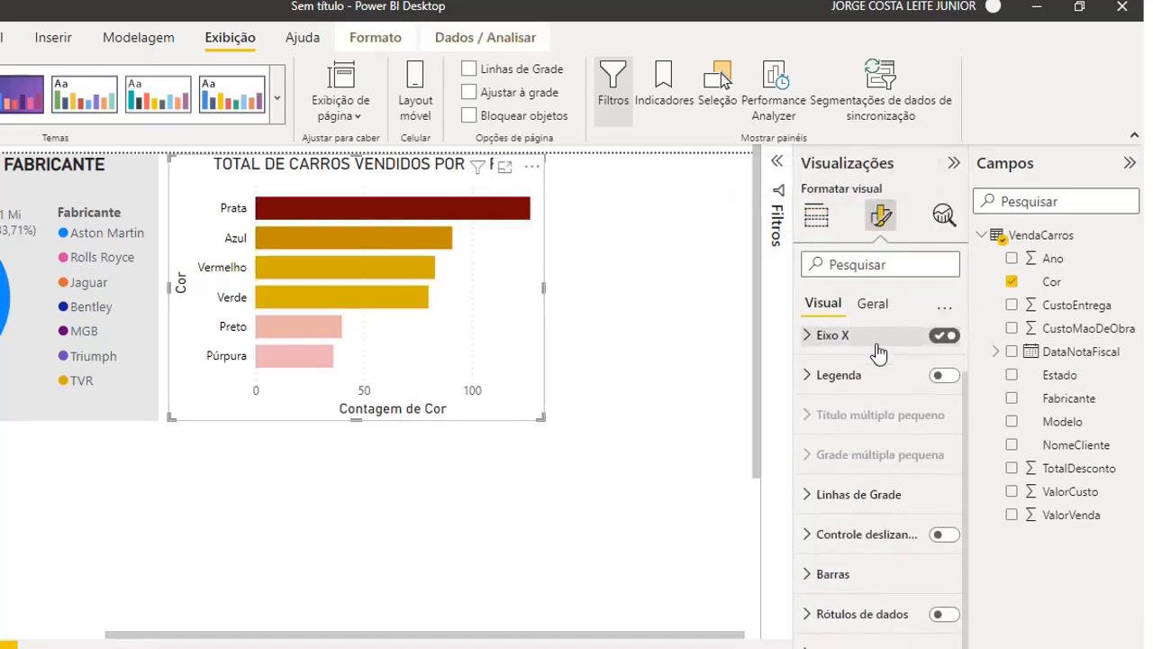
{"action": "left_click", "coordinate": [958, 625]}
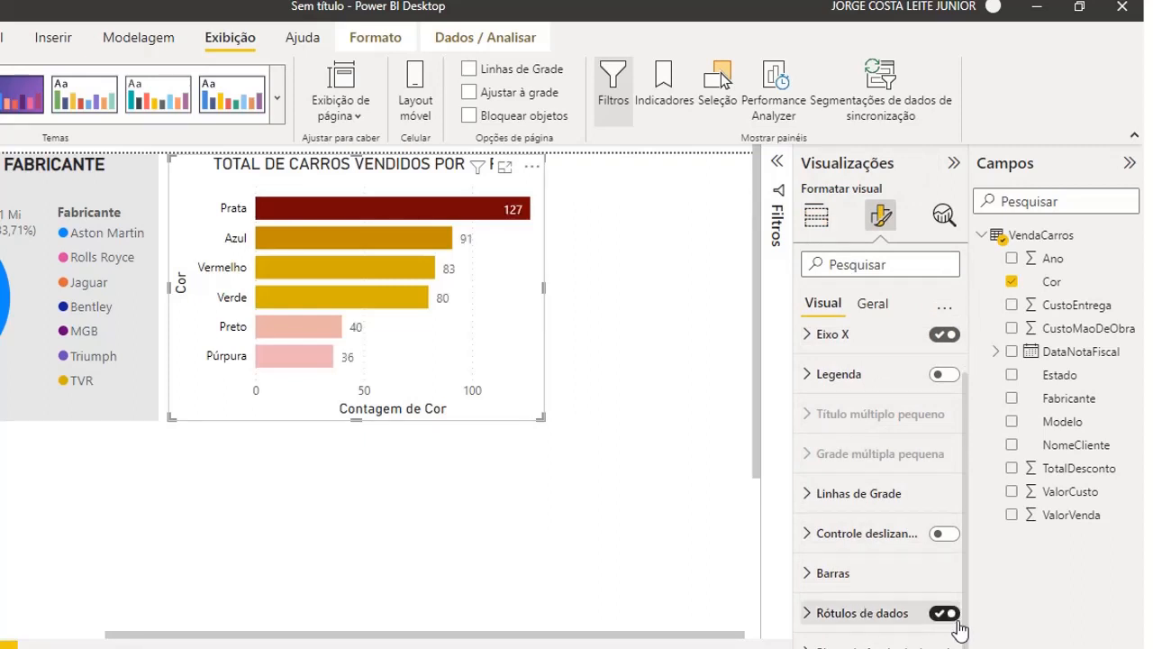
Step: Set the font size of the bar chart's data label values to 11
{"action": "left_click", "coordinate": [892, 622]}
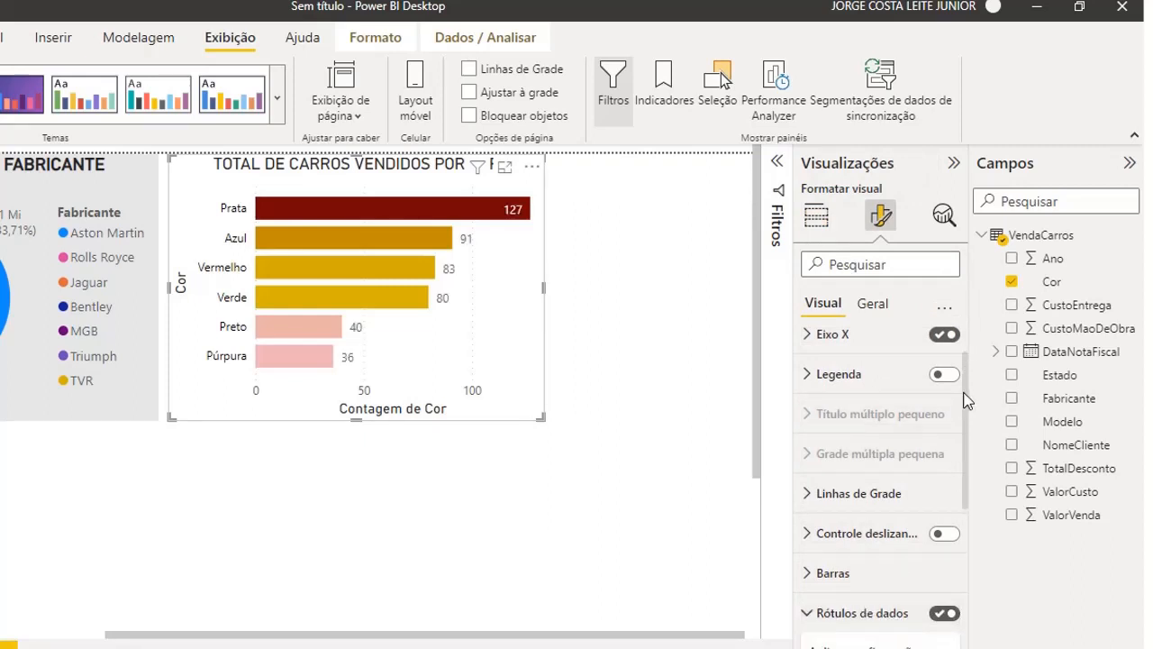
{"action": "left_click_drag", "start_coordinate": [966, 401], "coordinate": [971, 558]}
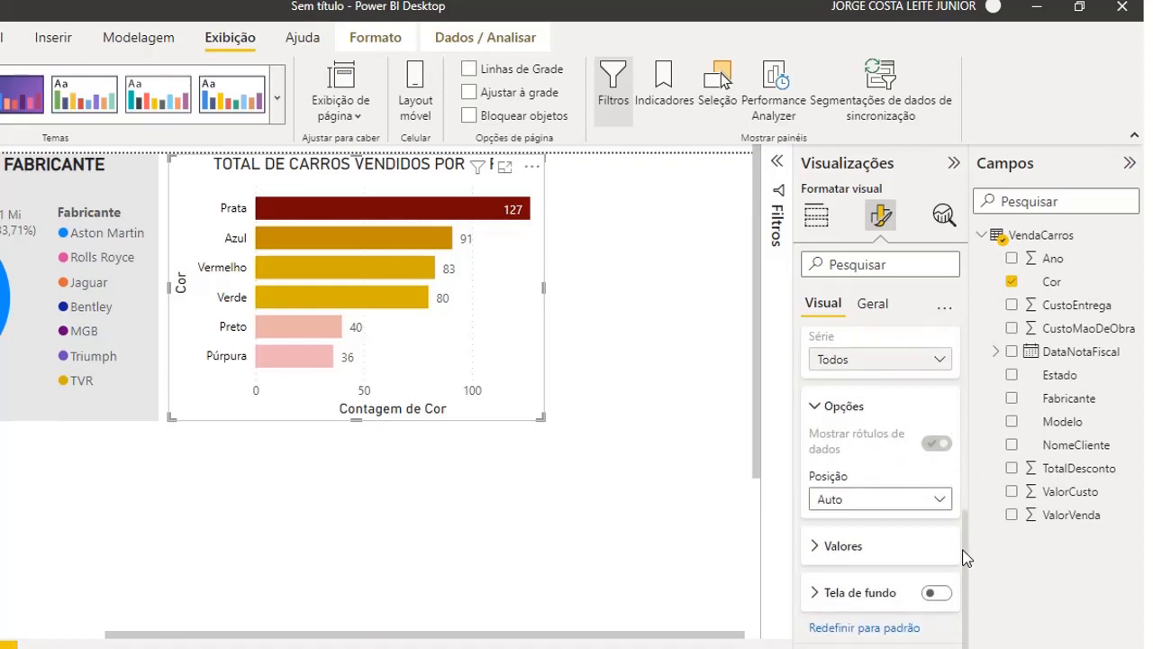
{"action": "left_click", "coordinate": [815, 548]}
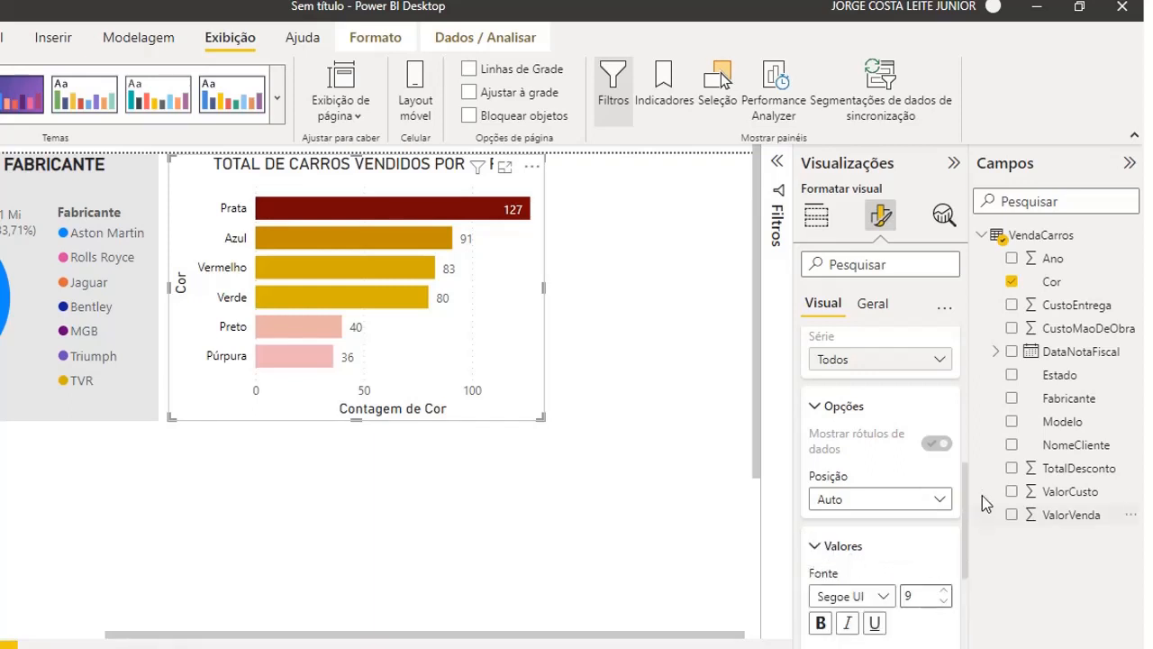
{"action": "left_click_drag", "start_coordinate": [967, 497], "coordinate": [967, 551]}
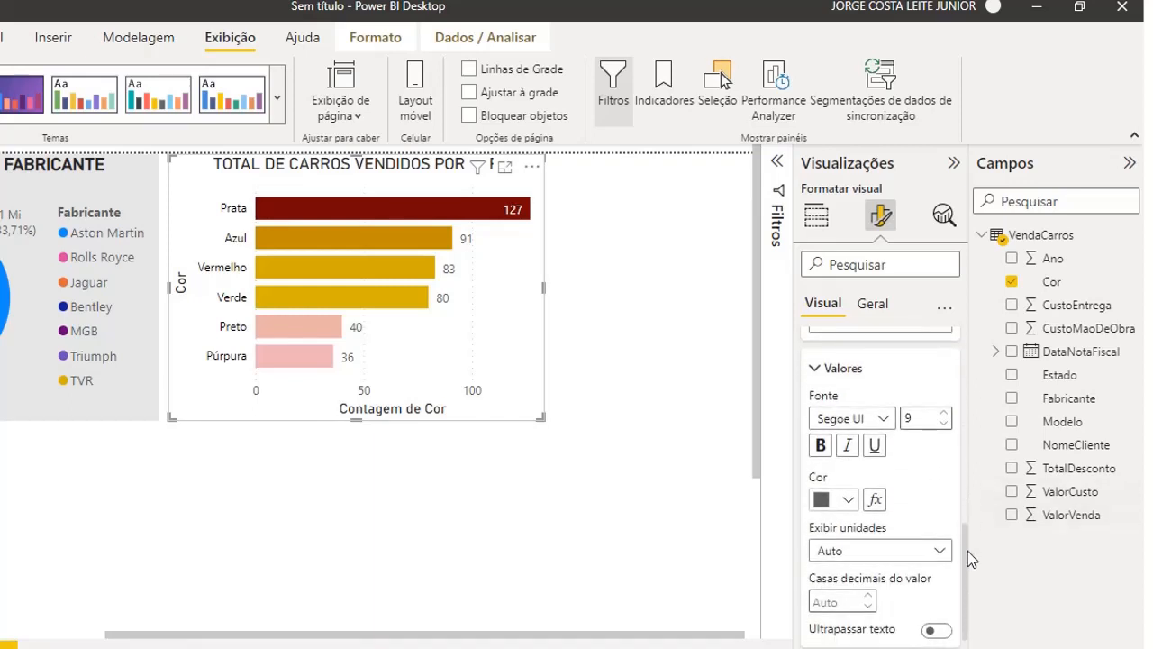
{"action": "left_click", "coordinate": [944, 413]}
{"action": "left_click", "coordinate": [944, 412]}
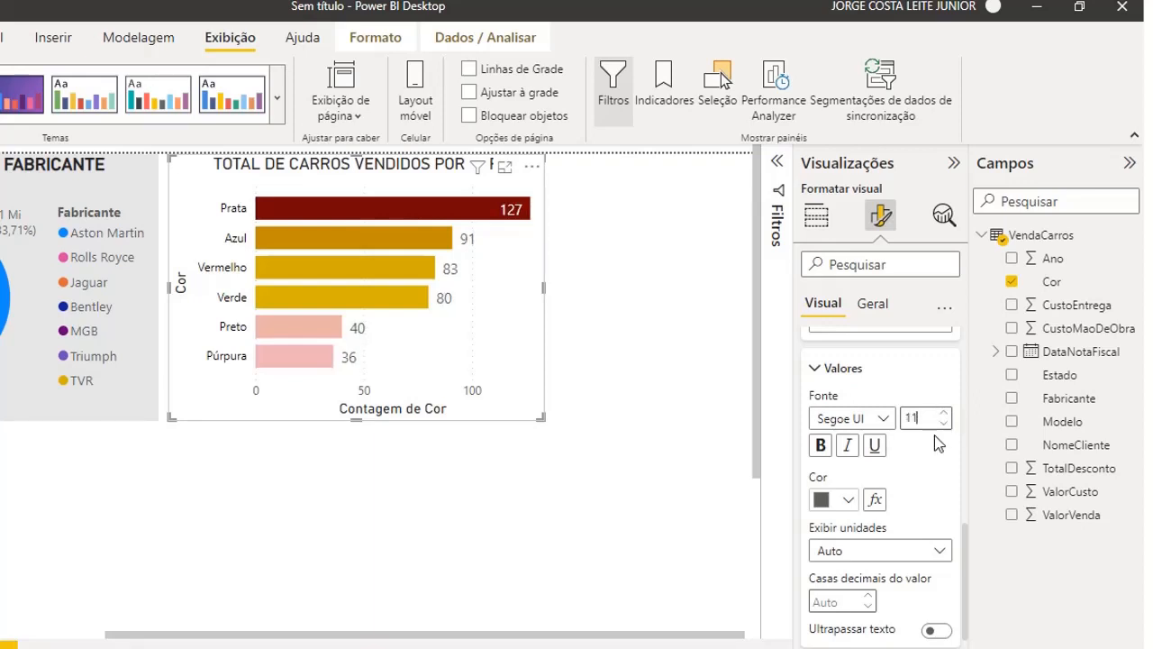
Step: Try black as the data label colour, undo the change and deselect the bar chart
{"action": "left_click", "coordinate": [847, 502]}
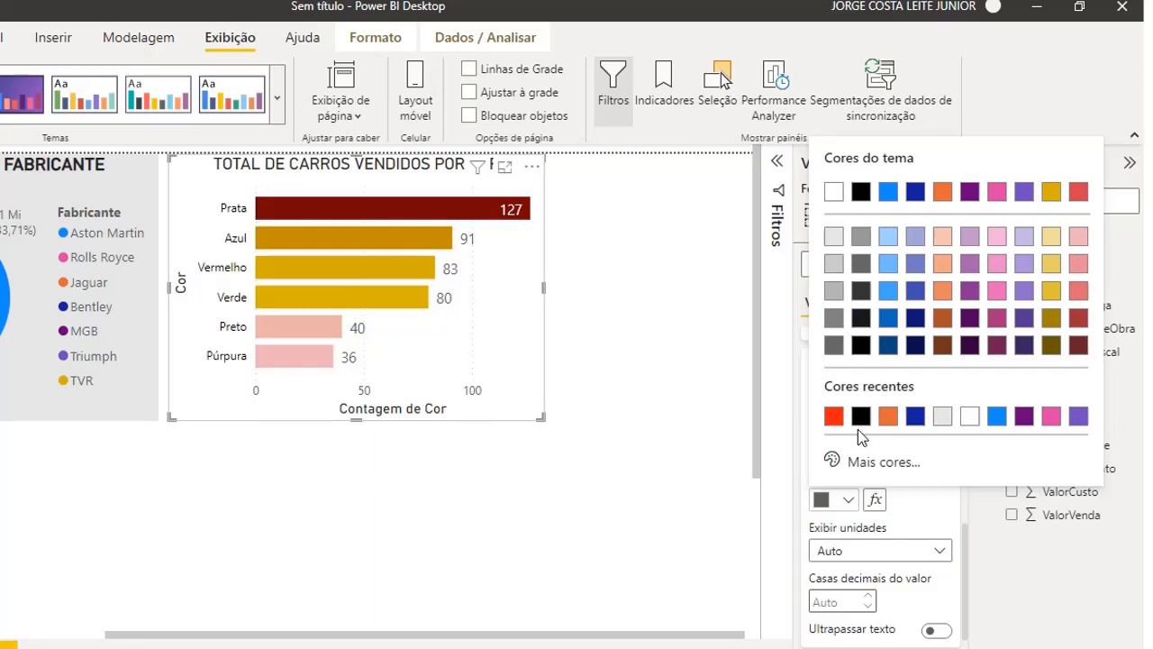
{"action": "left_click", "coordinate": [861, 416]}
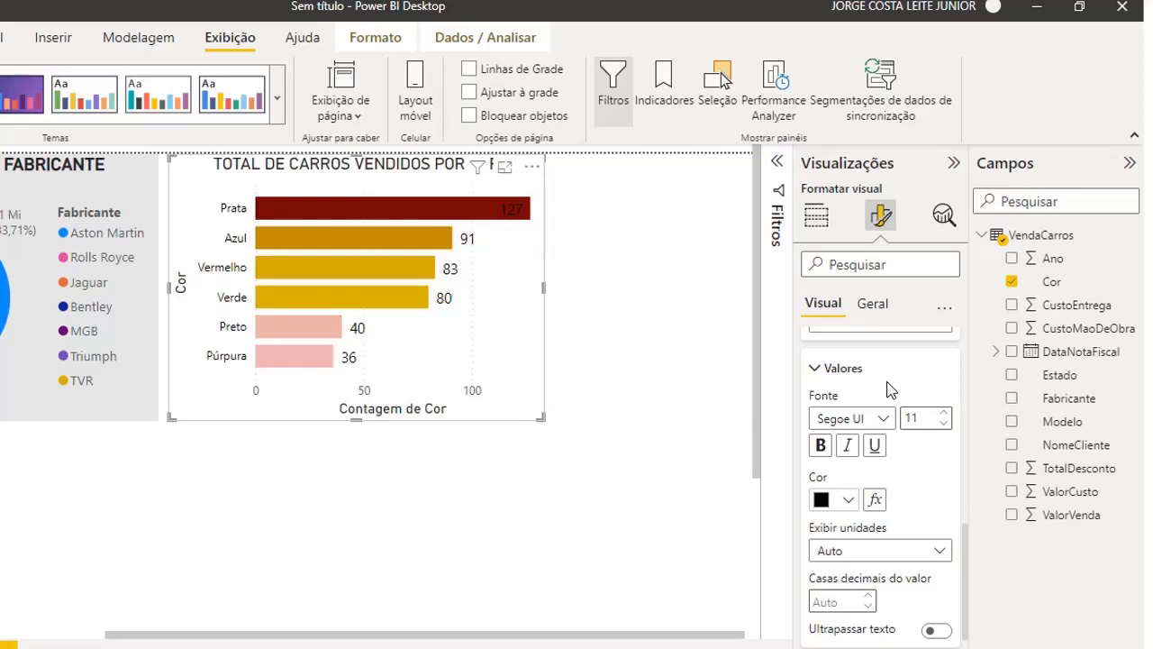
{"action": "key", "text": "ctrl+z"}
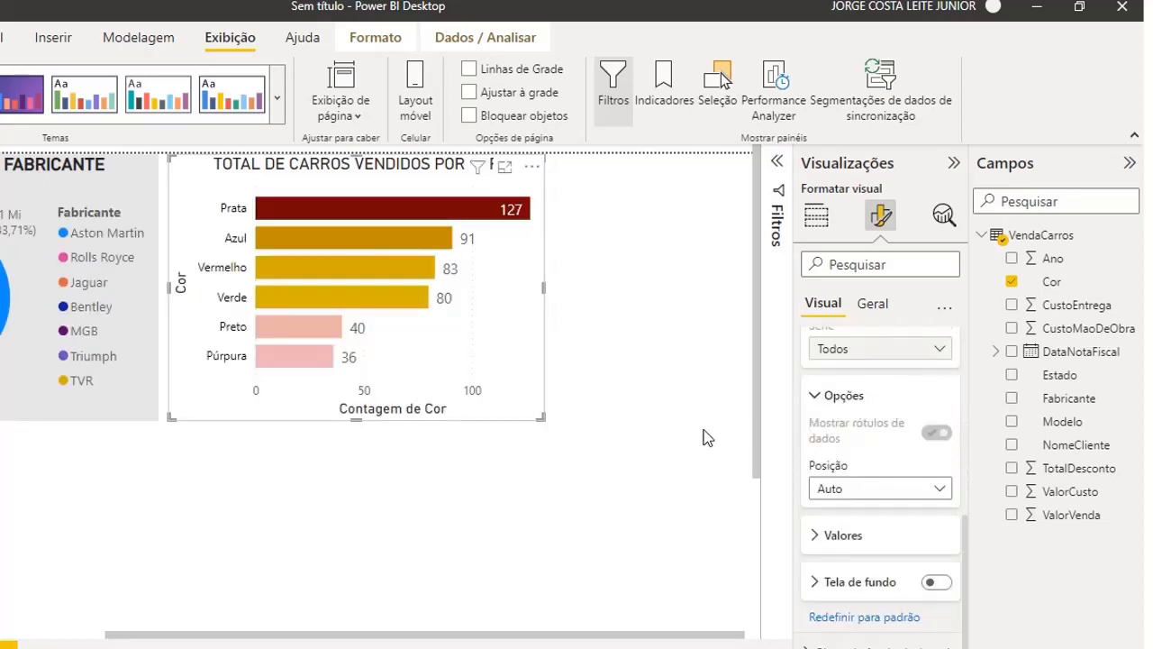
{"action": "left_click", "coordinate": [707, 438]}
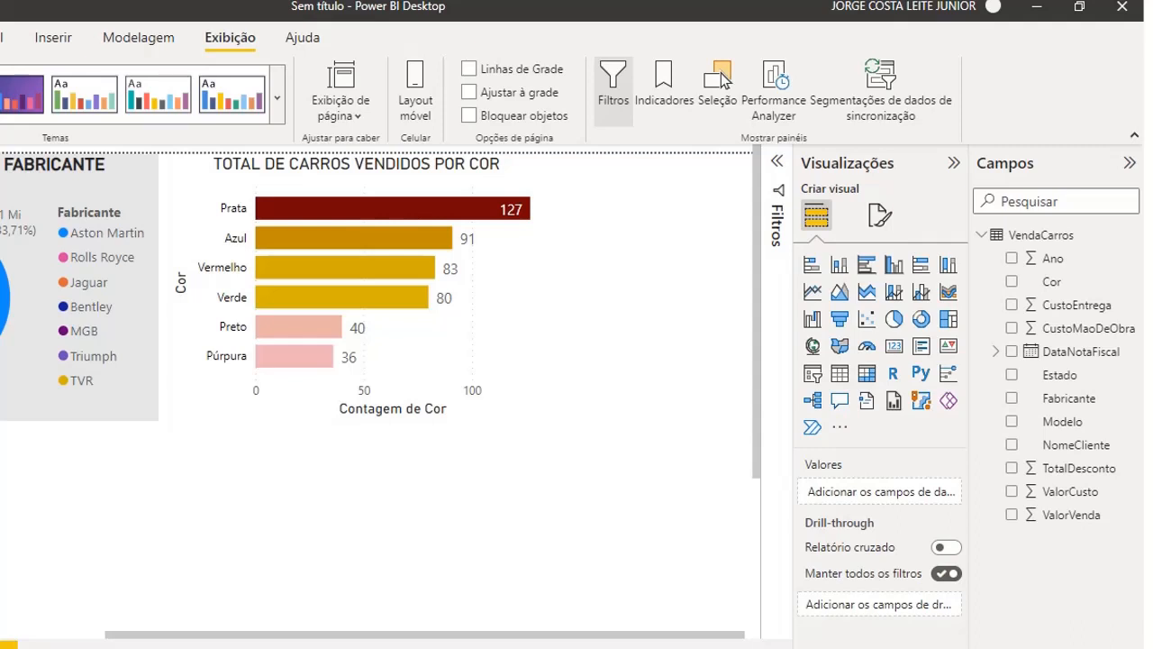
{"action": "scroll", "coordinate": [277, 638], "scroll_direction": "down", "scroll_amount": 3}
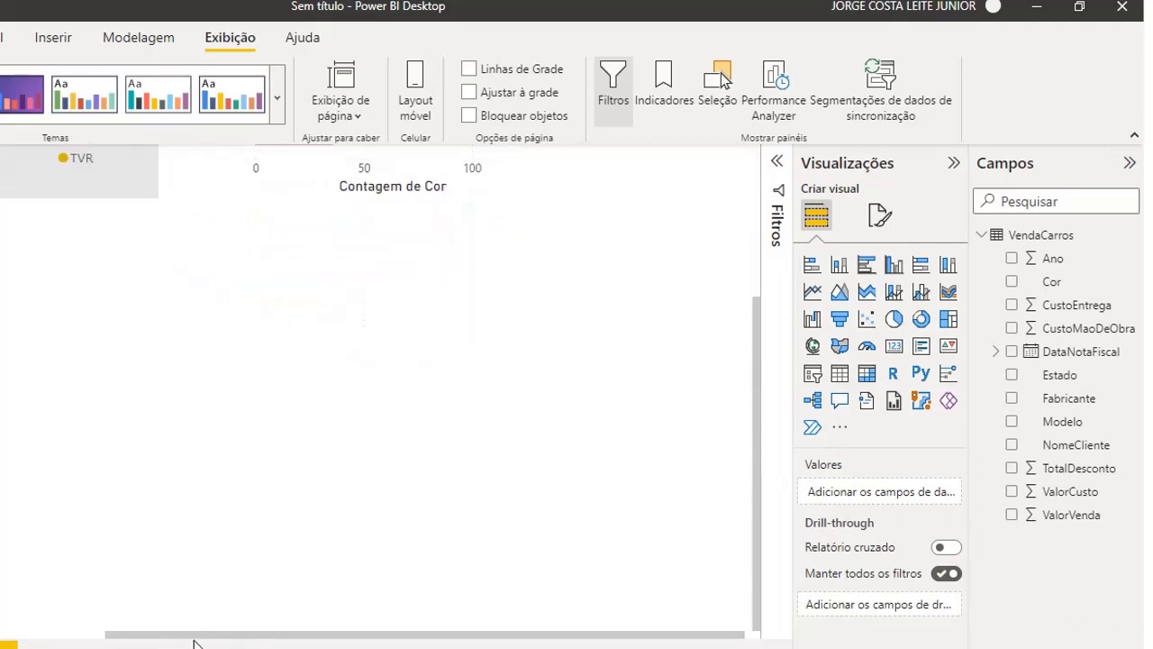
{"action": "scroll", "coordinate": [96, 639], "scroll_direction": "left", "scroll_amount": 3}
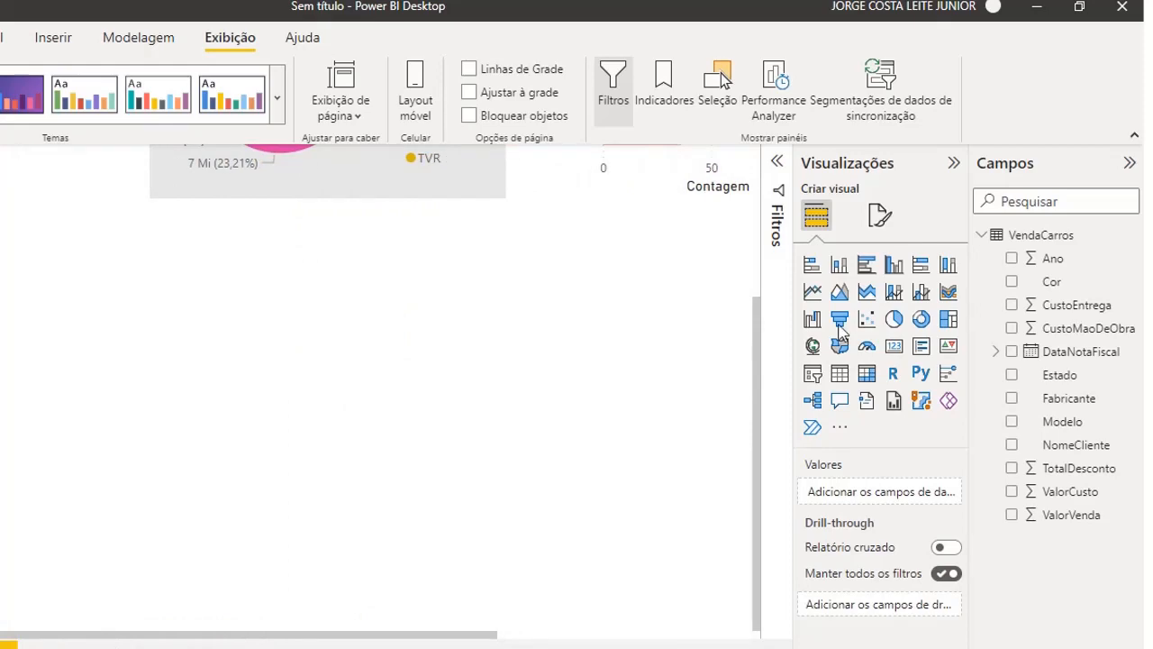
{"action": "scroll", "coordinate": [757, 203], "scroll_direction": "up", "scroll_amount": 3}
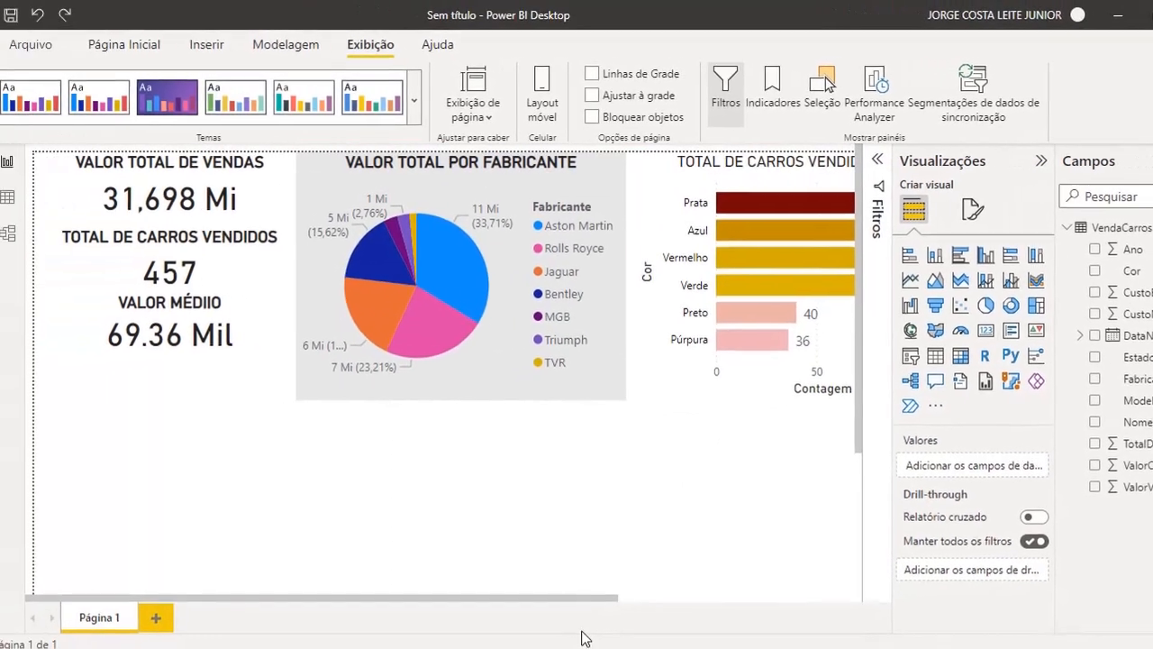
{"action": "scroll", "coordinate": [608, 594], "scroll_direction": "down", "scroll_amount": 3}
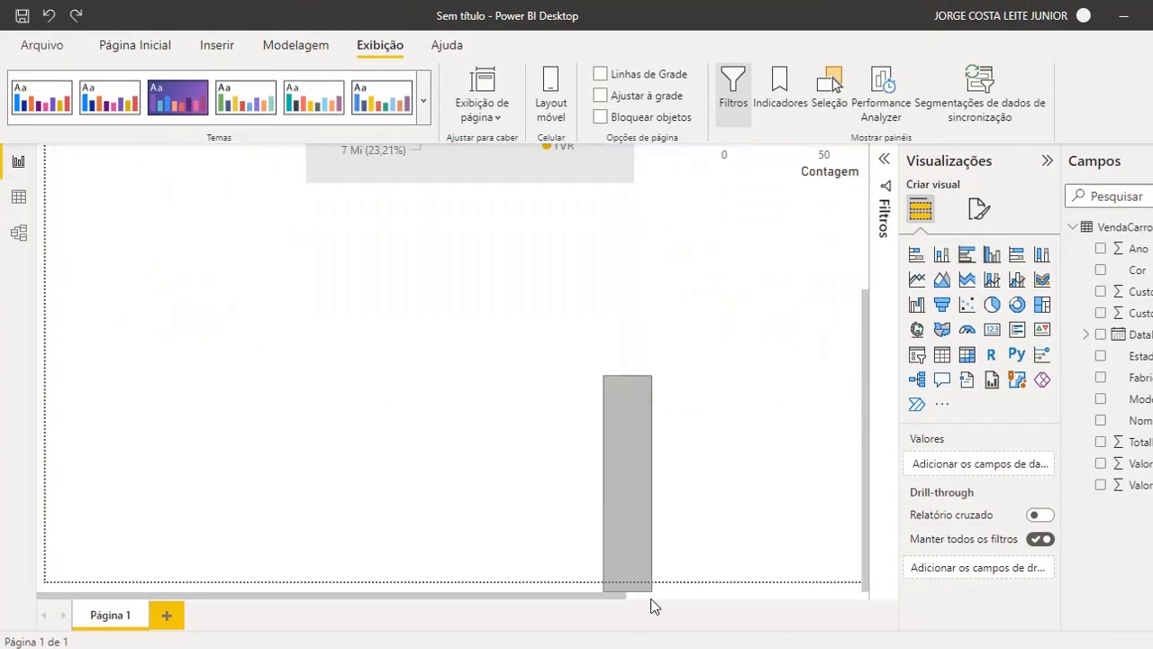
{"action": "scroll", "coordinate": [867, 173], "scroll_direction": "up", "scroll_amount": 3}
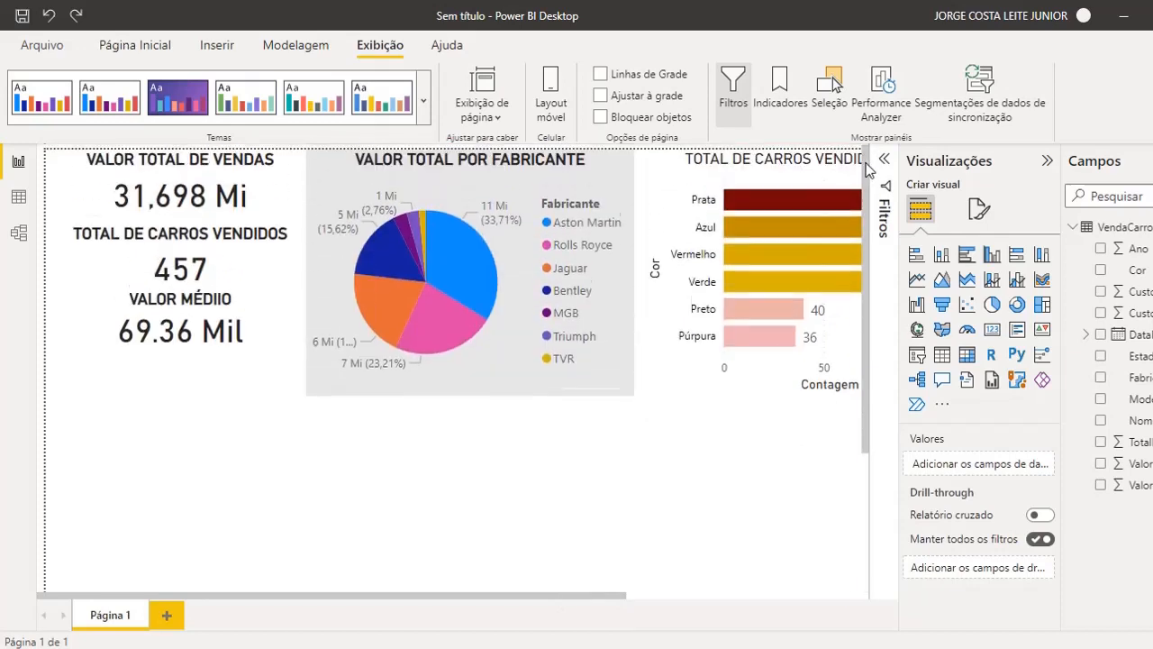